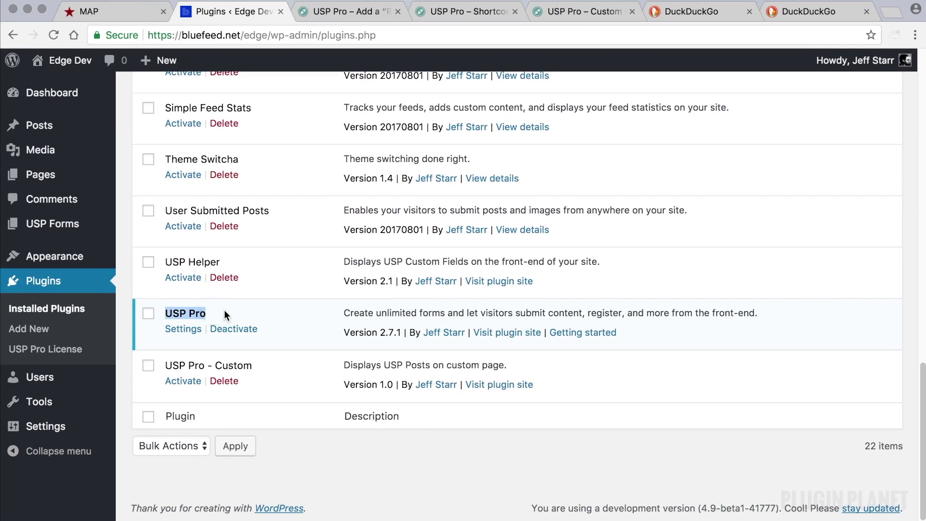
Open the USP Form Demo from the list of USP forms and review its shortcodes.
click(71, 223)
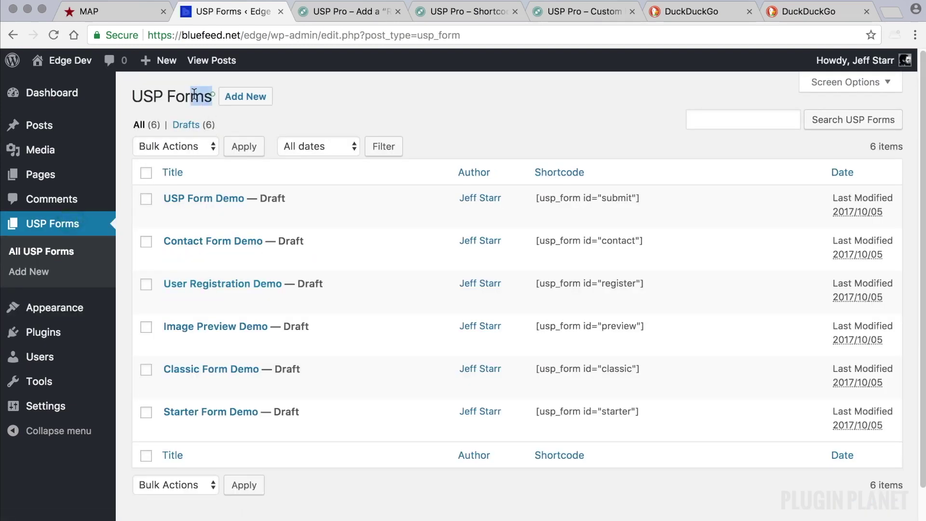
drag(212, 96, 132, 99)
click(307, 115)
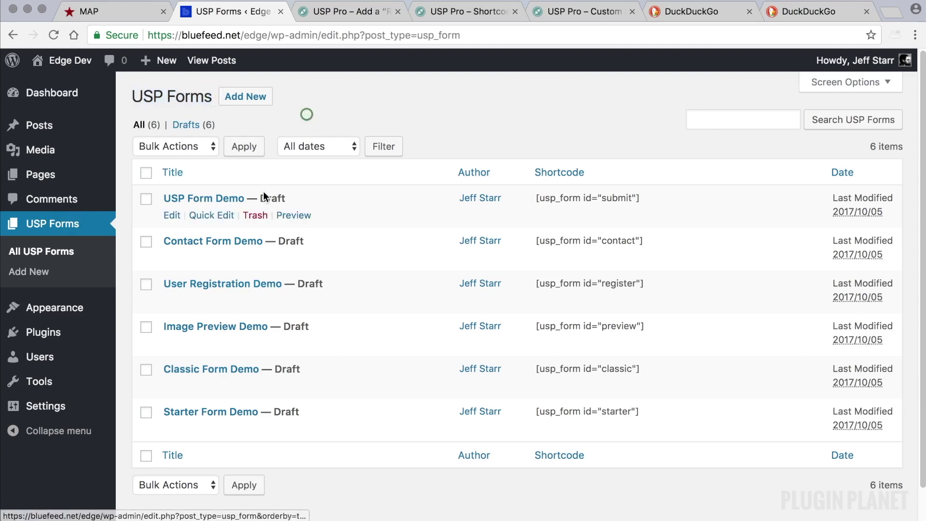
click(223, 202)
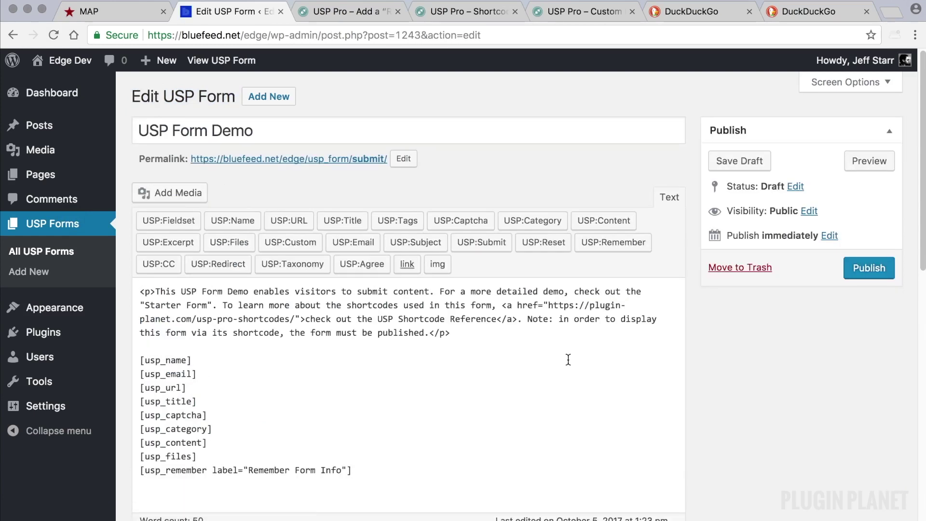
scroll(299, 325, down, 2)
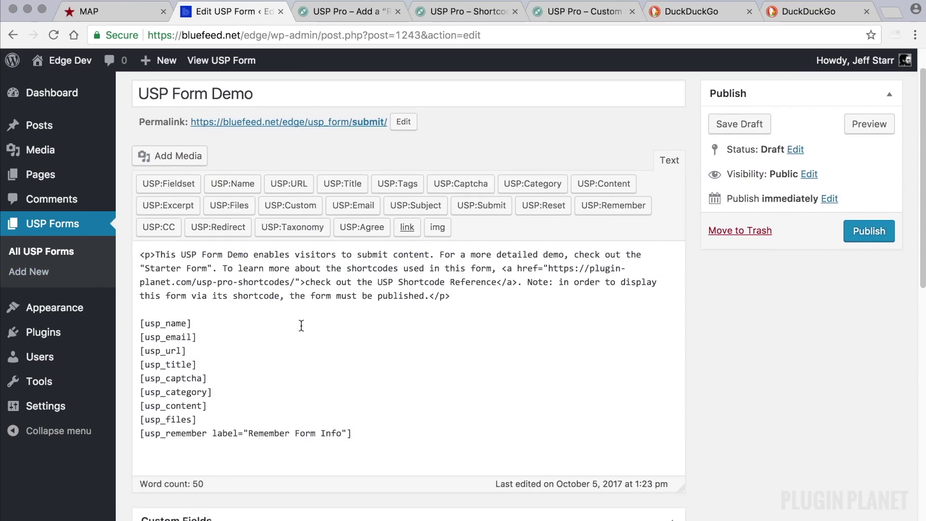
Create a new USP form titled "Custom Field Demo" and publish it.
click(90, 258)
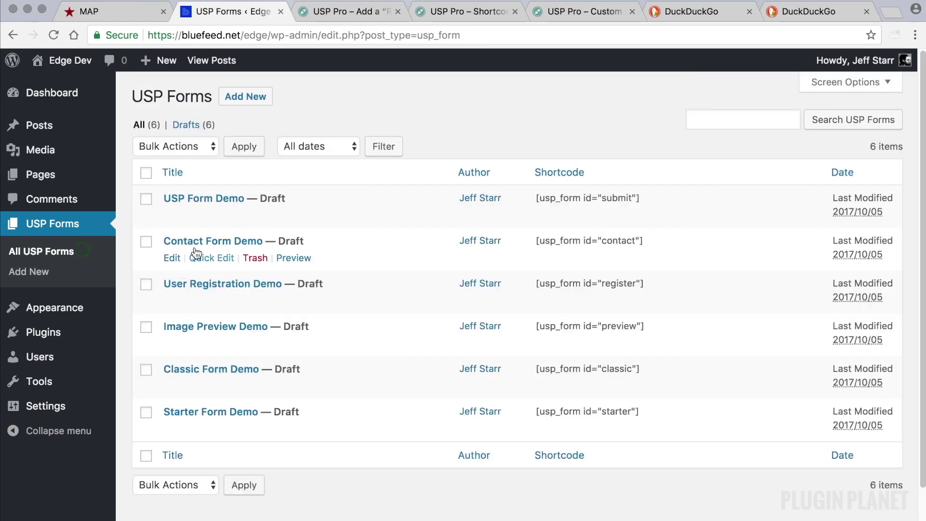
click(245, 98)
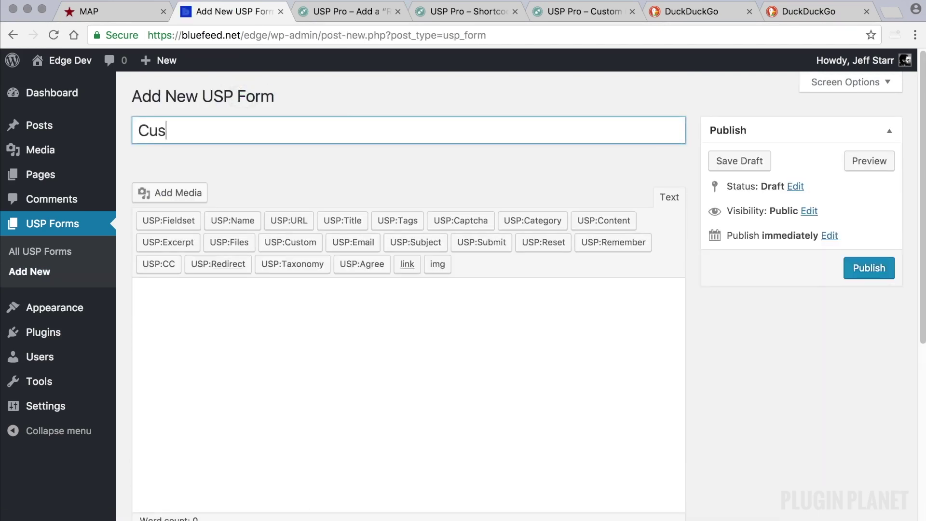
text(Custom Field)
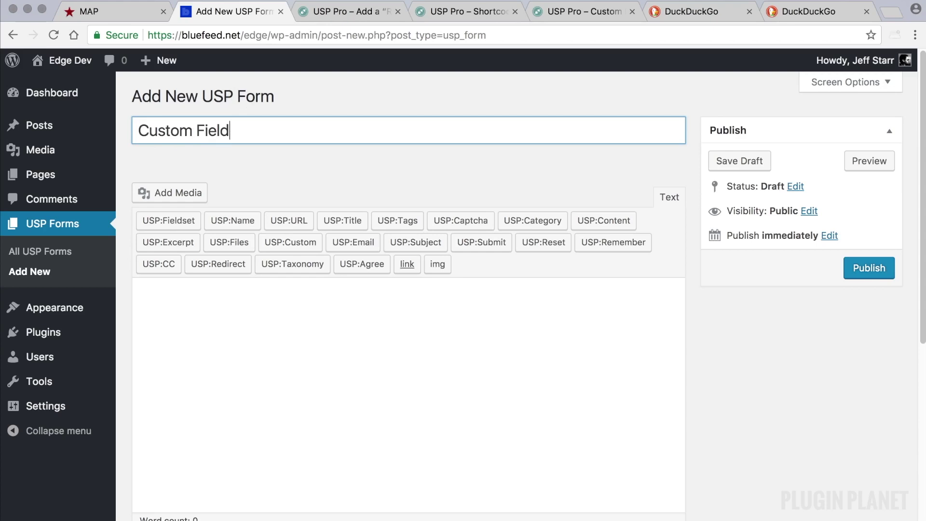
text( Demo)
drag(276, 131, 128, 131)
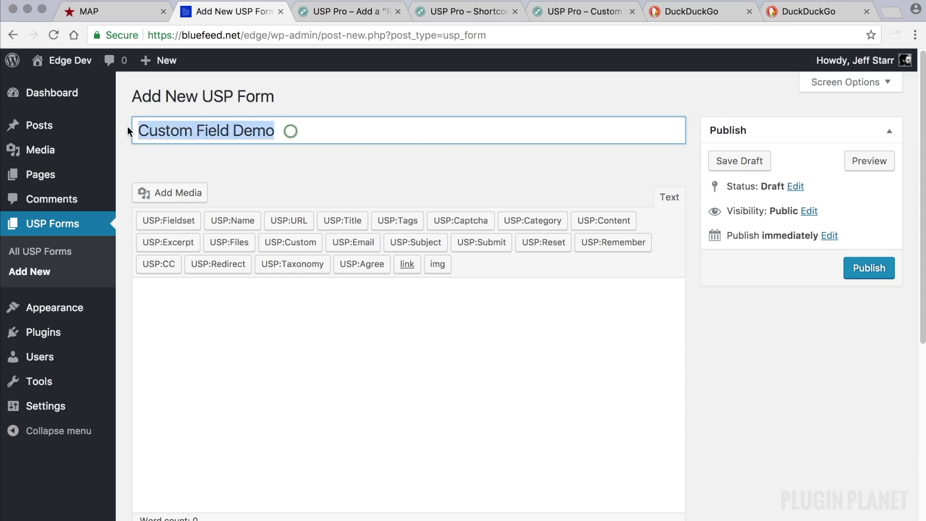
click(277, 131)
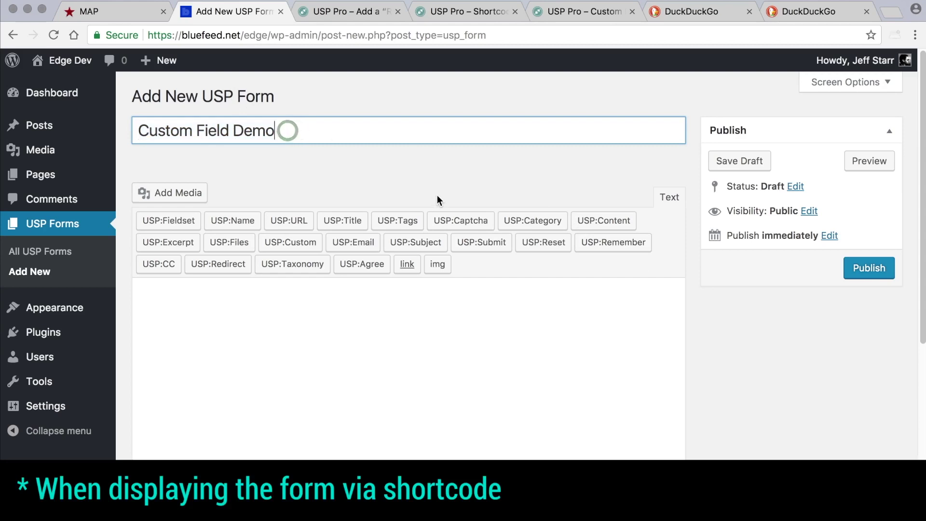
click(835, 314)
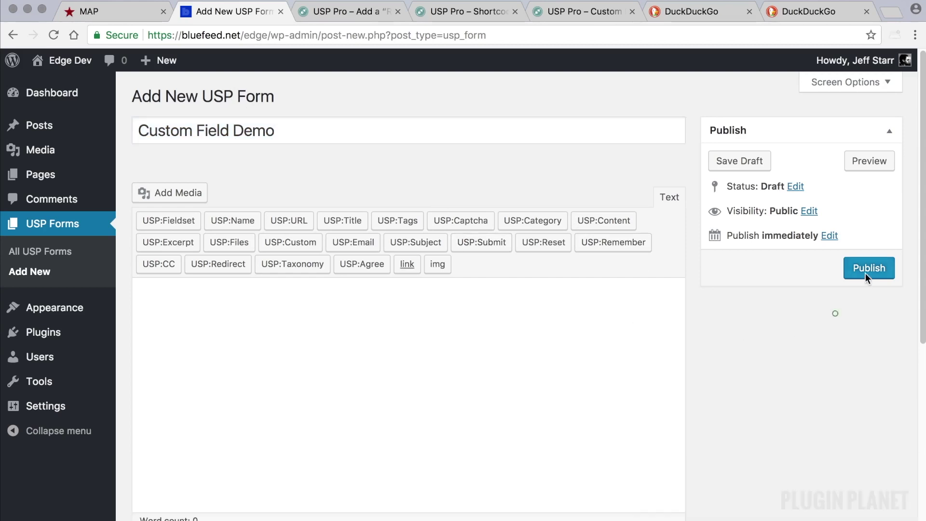
click(865, 269)
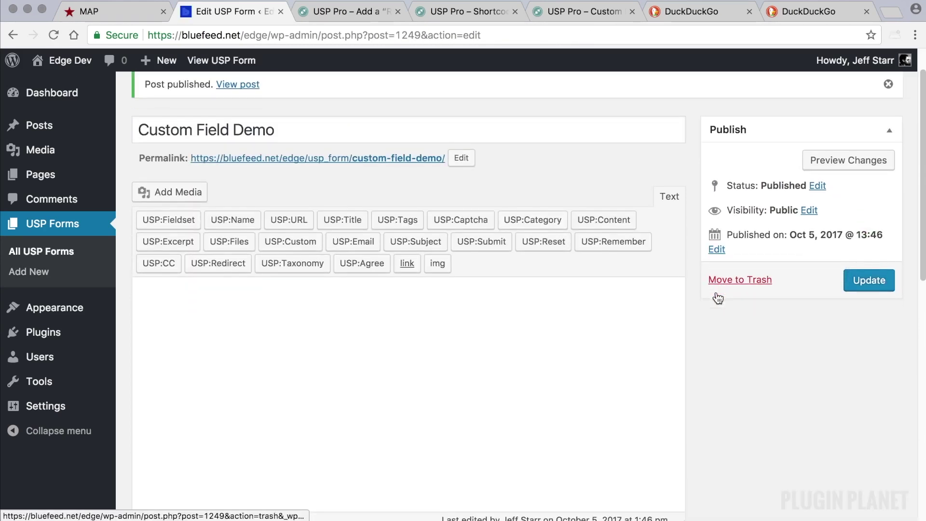
Examine the names and values of the auto-generated custom fields on the Custom Field Demo form.
scroll(784, 286, down, 10)
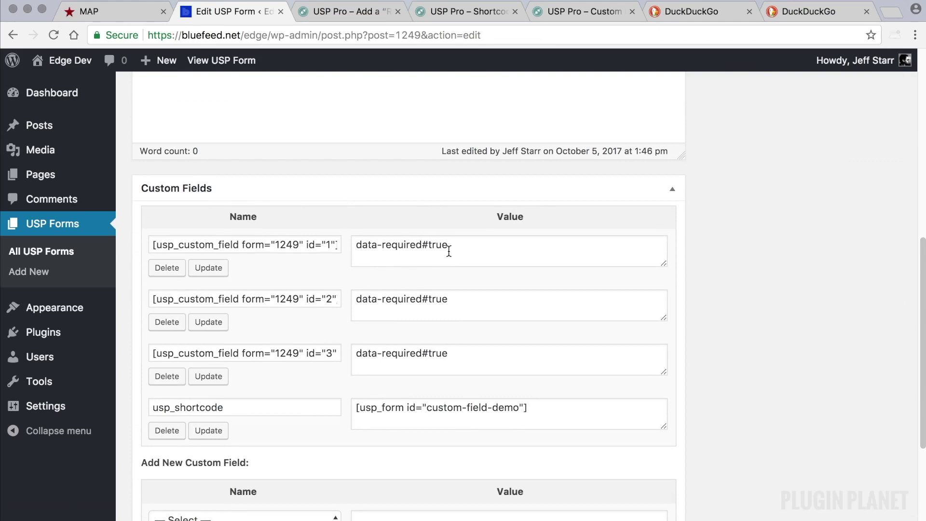
triple_click(476, 357)
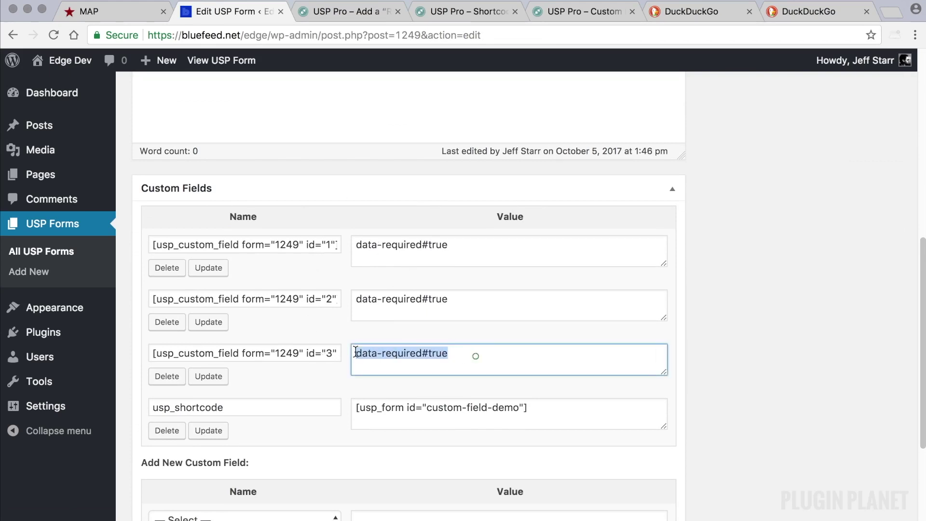
scroll(473, 354, up, 3)
scroll(437, 355, up, 1)
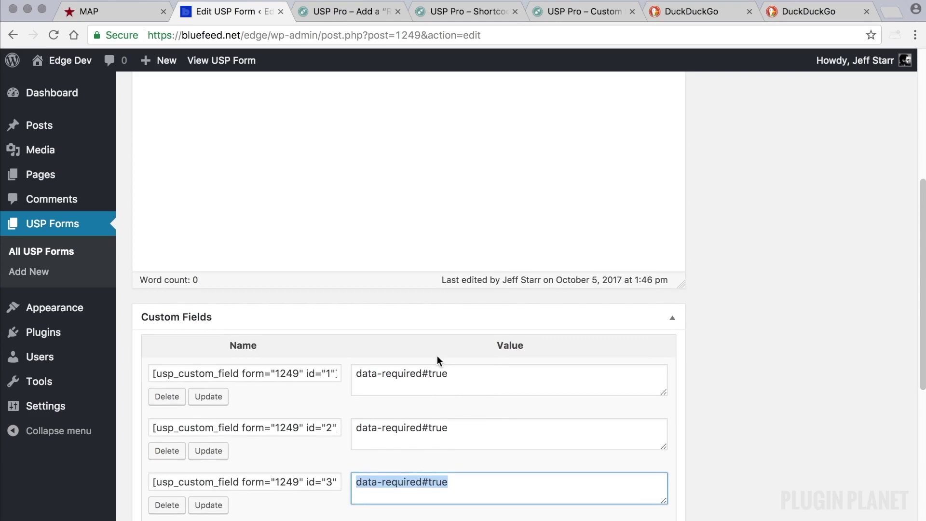
scroll(437, 359, down, 1)
click(418, 388)
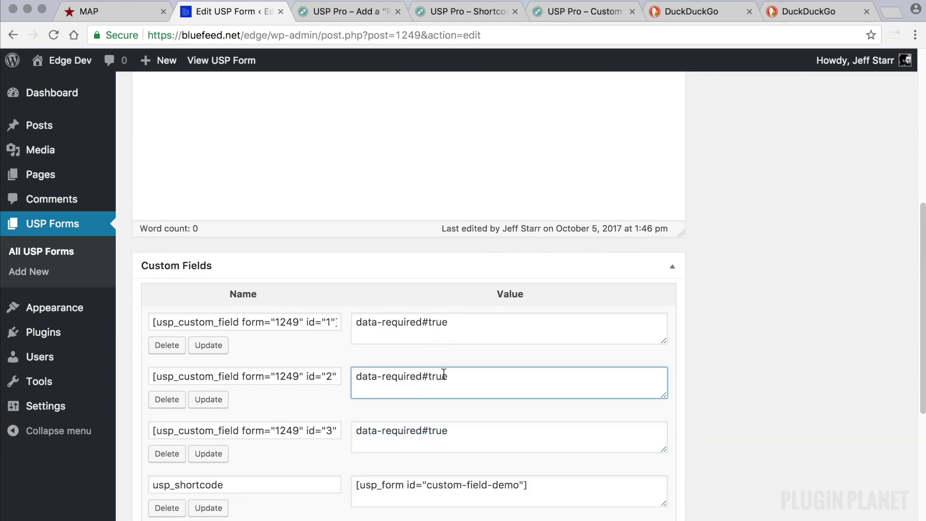
scroll(428, 380, up, 2)
scroll(428, 380, down, 4)
scroll(428, 380, up, 2)
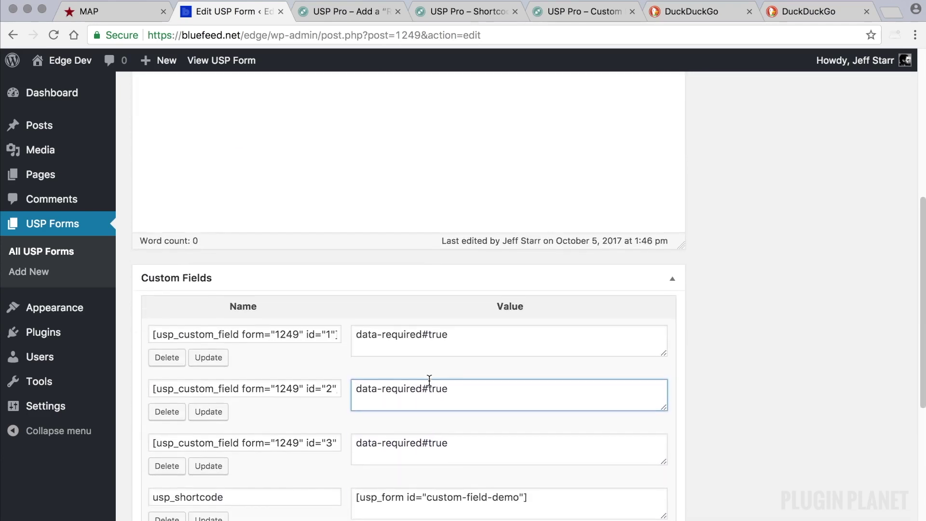
scroll(429, 380, up, 3)
scroll(429, 379, down, 1)
scroll(430, 380, down, 1)
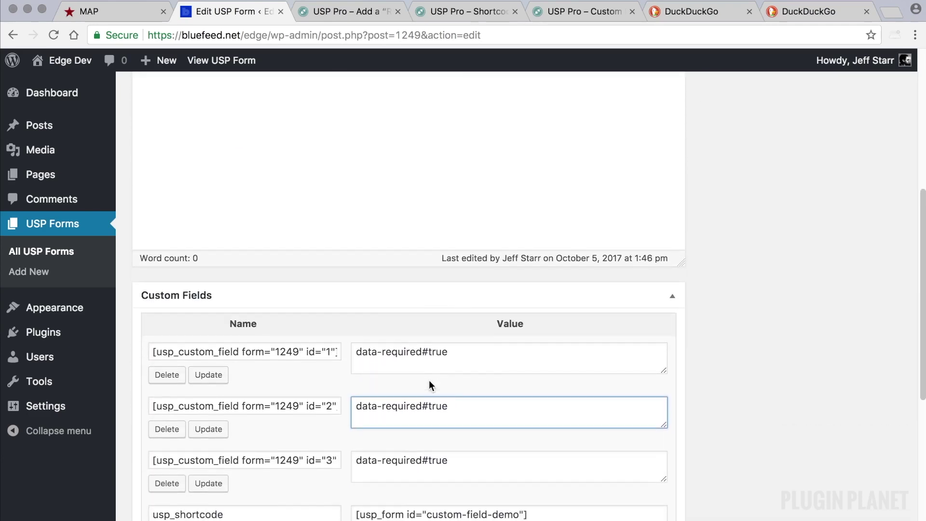
drag(451, 353, 356, 353)
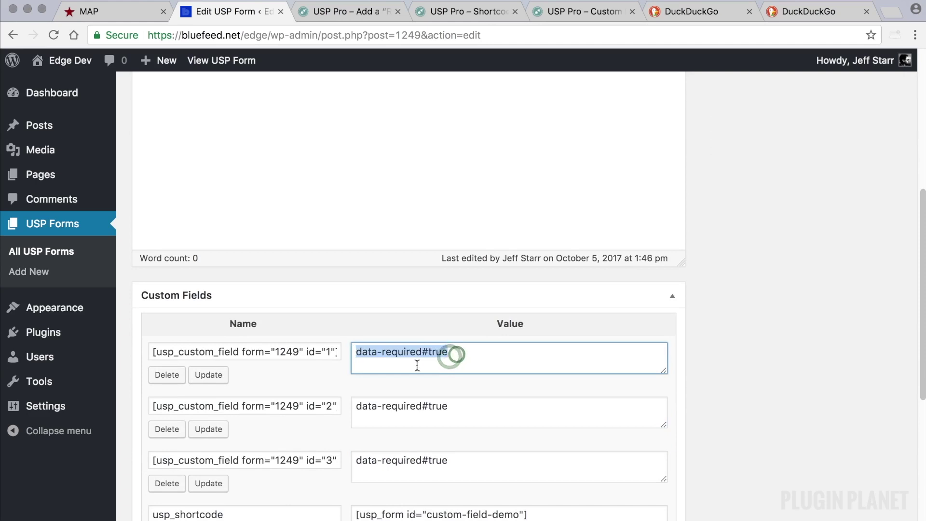
scroll(457, 357, down, 1)
drag(456, 368, 356, 367)
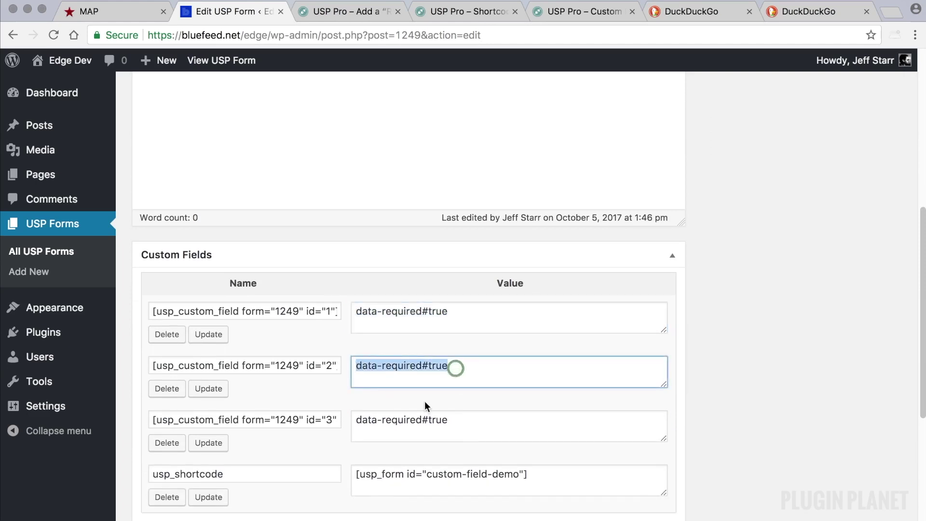
drag(456, 419, 355, 419)
click(716, 413)
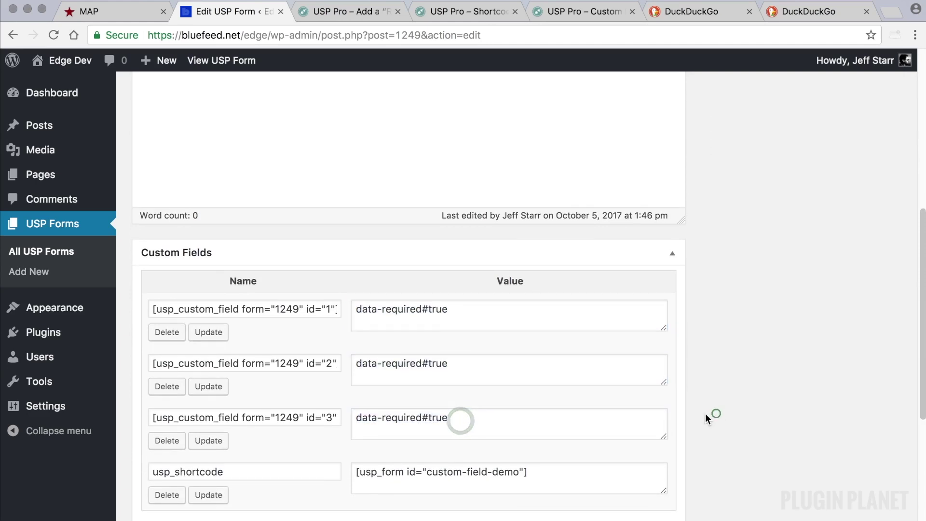
scroll(694, 413, down, 2)
In the advanced USP Pro settings, set the number of custom fields auto-generated for each form to 5 and save.
mouse_move(48, 418)
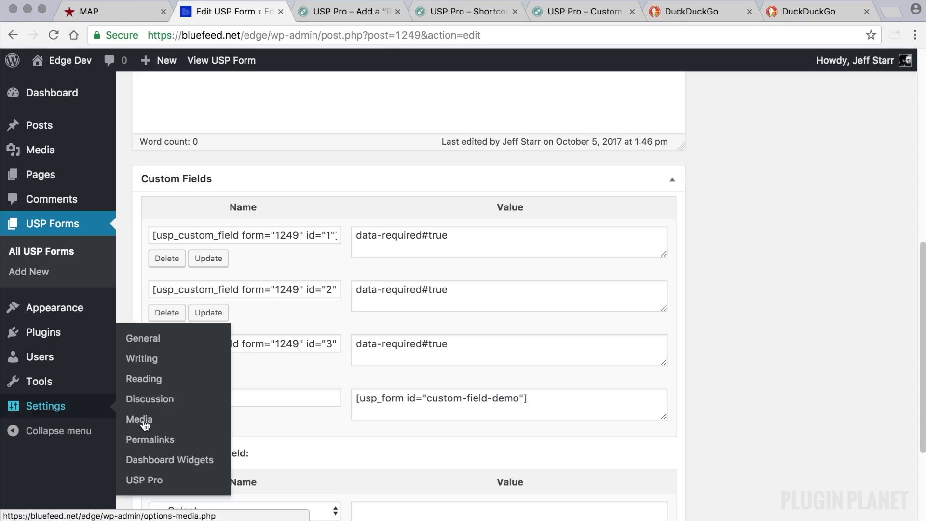
click(148, 479)
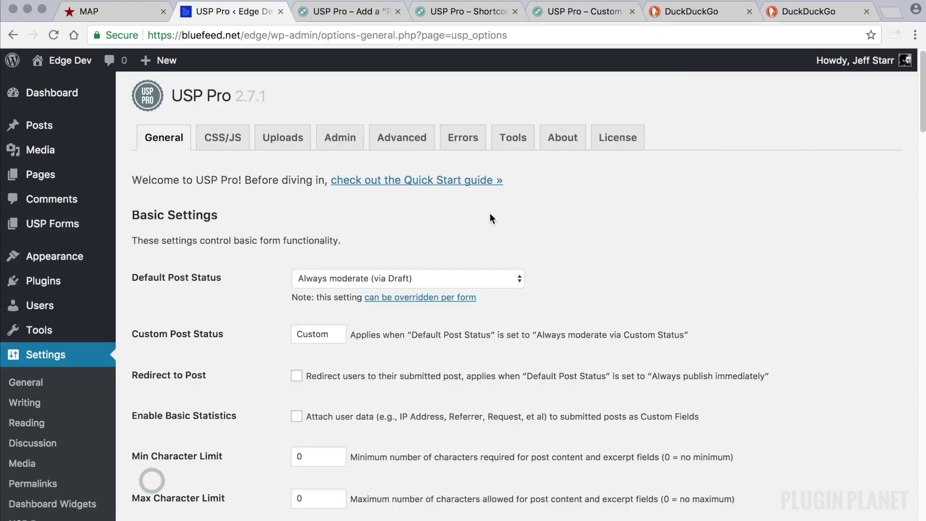
click(410, 144)
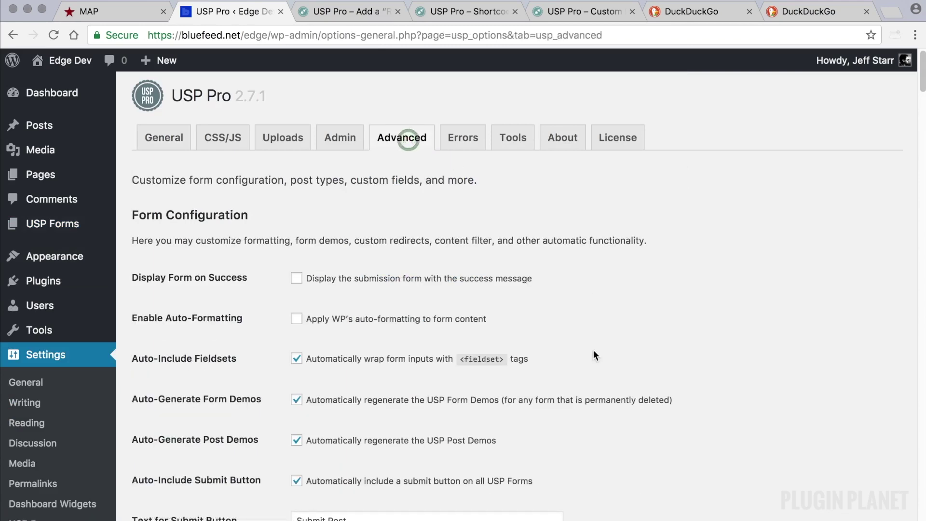
scroll(593, 349, down, 20)
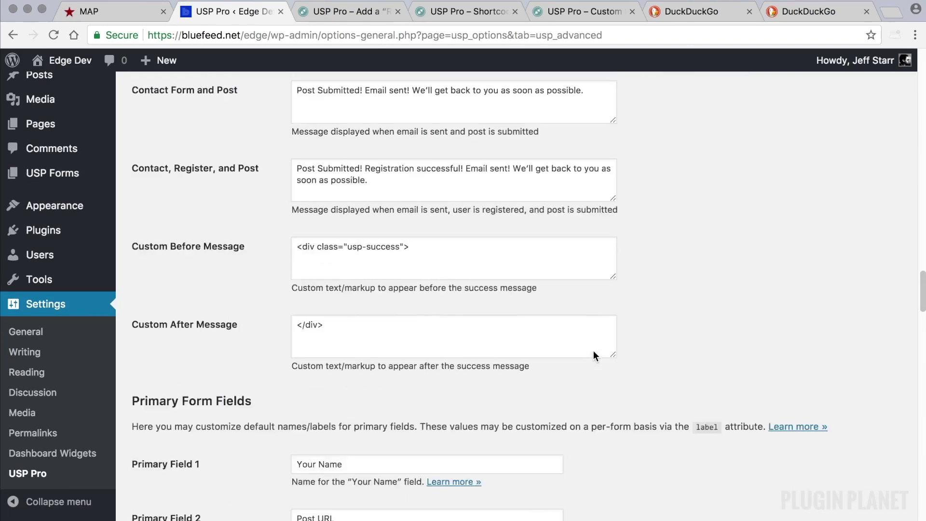
scroll(593, 356, down, 20)
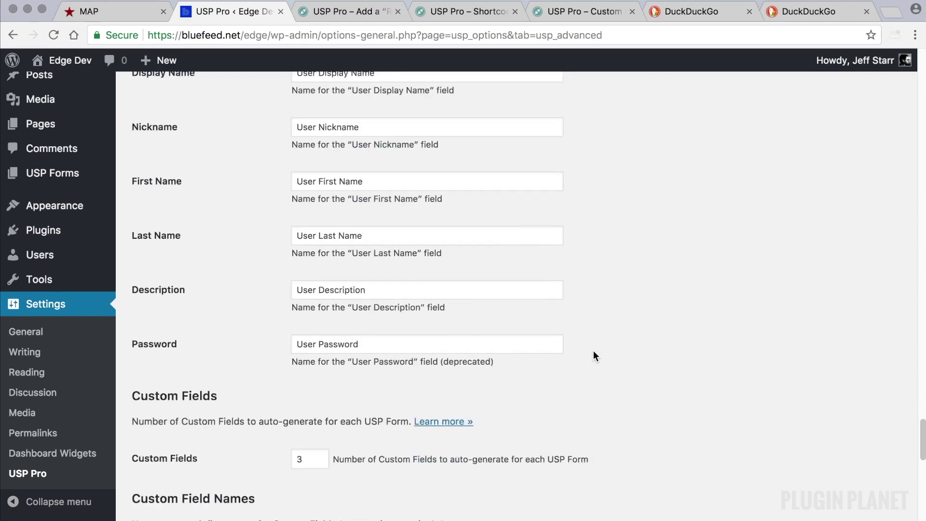
scroll(594, 356, down, 6)
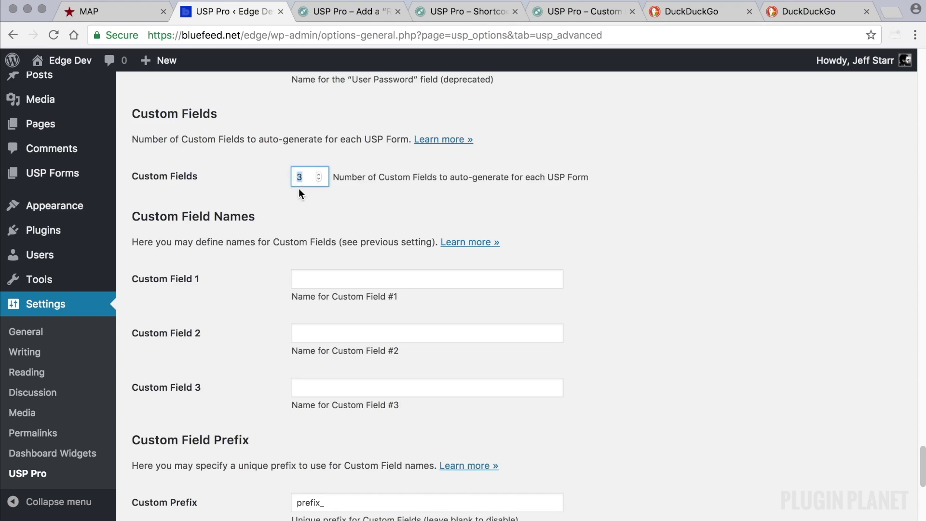
text(5)
click(321, 202)
click(318, 175)
click(333, 201)
scroll(237, 405, down, 10)
click(182, 446)
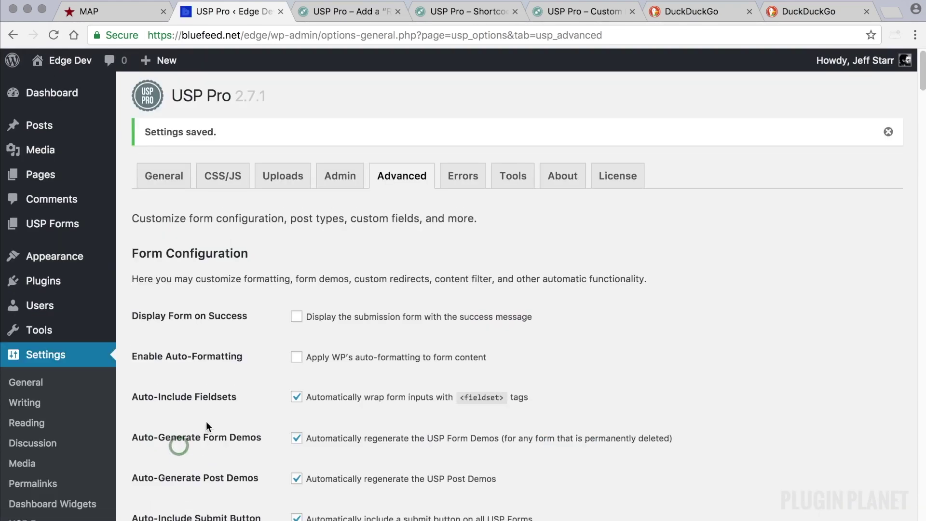
Move the Custom Field Demo form to the trash and permanently delete it by emptying the trash.
click(80, 224)
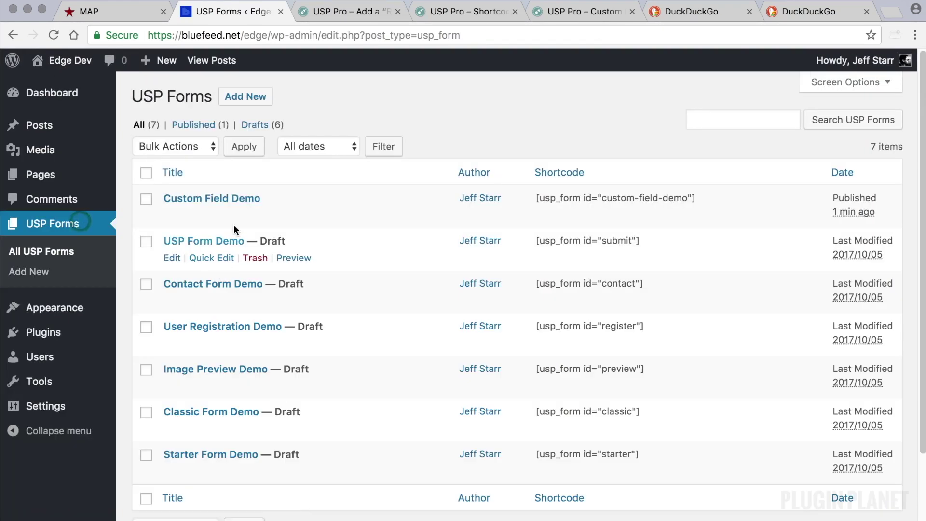
drag(261, 198, 168, 203)
click(254, 215)
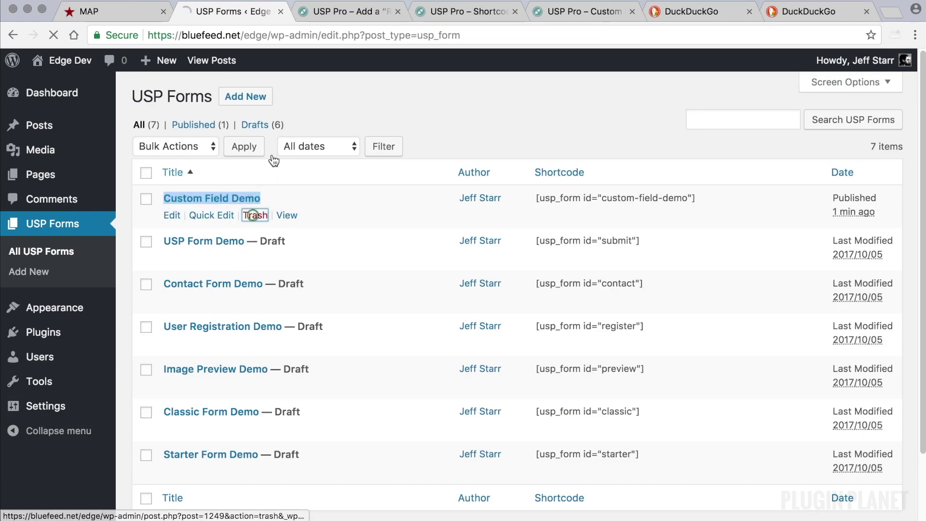
click(244, 166)
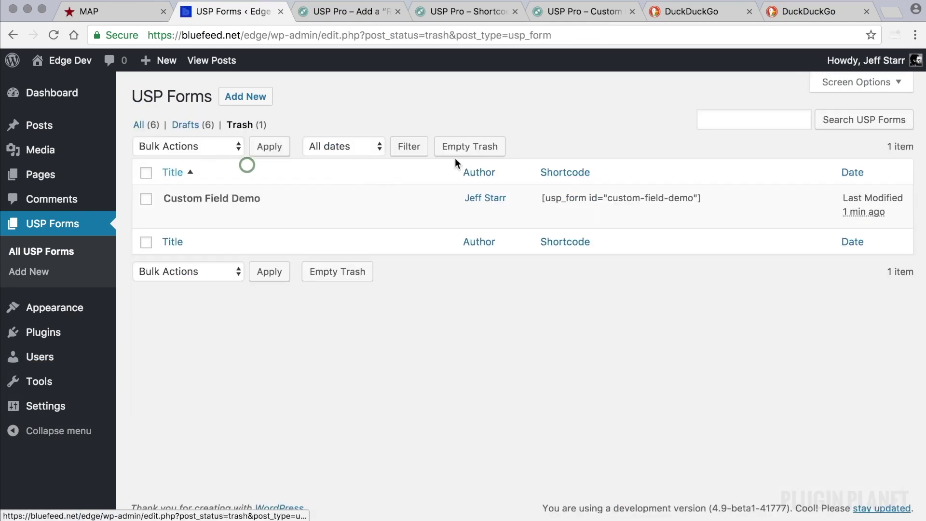
click(465, 145)
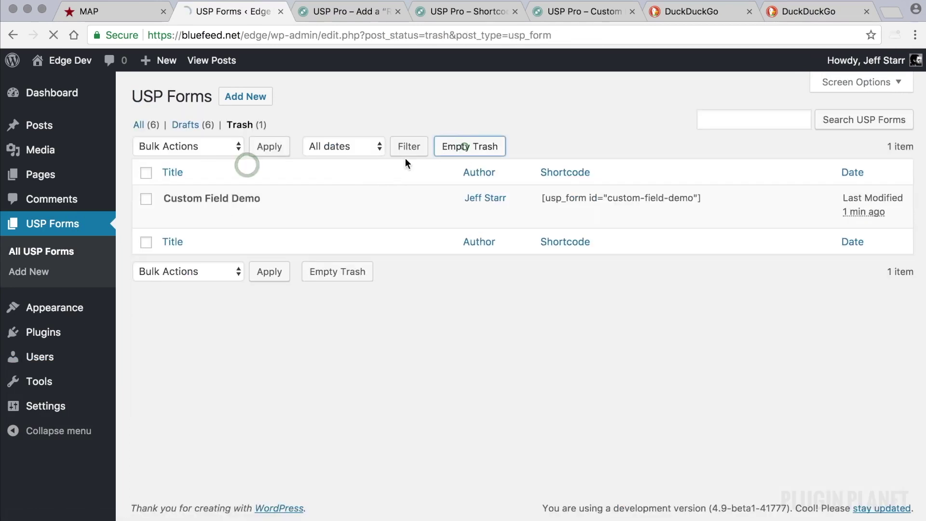
Add and publish a fresh USP form titled "Custom Field Demo" and show its auto-generated custom fields.
click(91, 252)
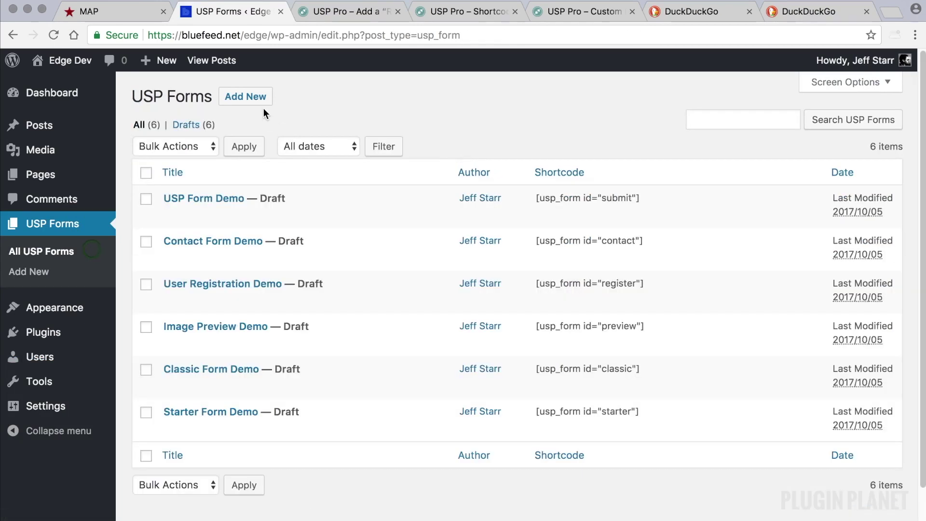
click(261, 102)
text(Custom Field Demo)
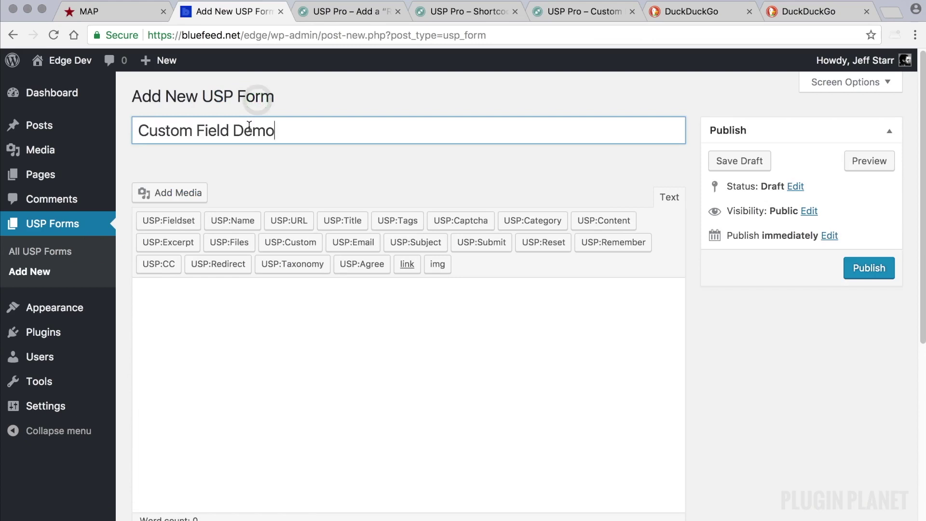
click(866, 270)
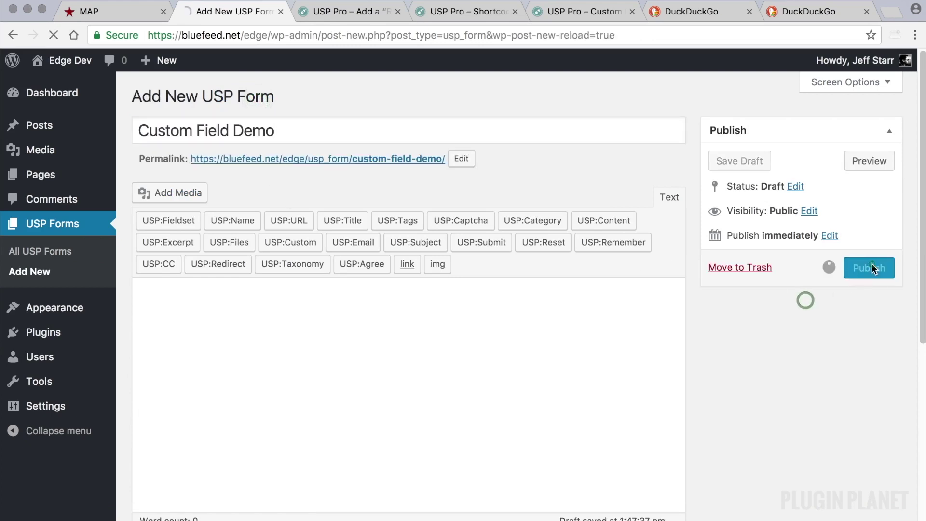
scroll(772, 302, down, 8)
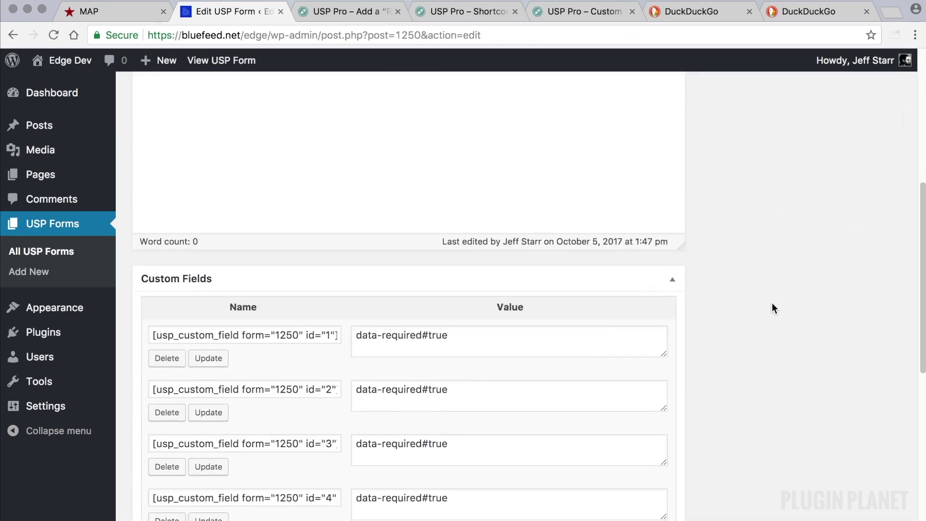
Examine the names and values of the auto-generated custom fields on the new Custom Field Demo form.
scroll(721, 328, down, 2)
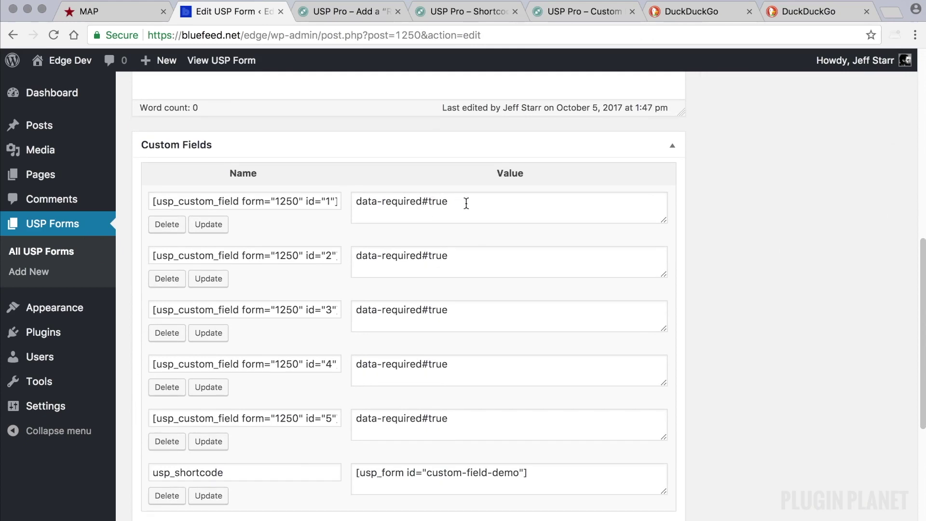
scroll(414, 239, down, 3)
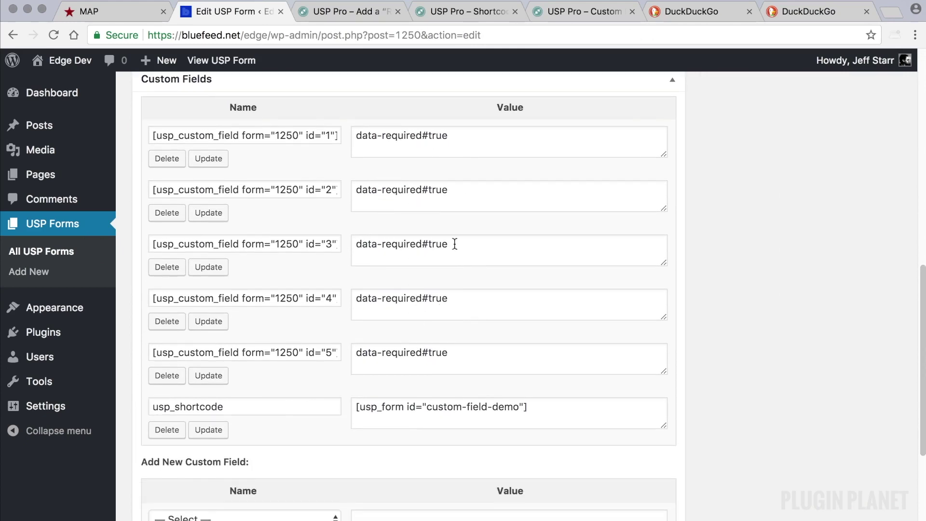
scroll(496, 309, up, 5)
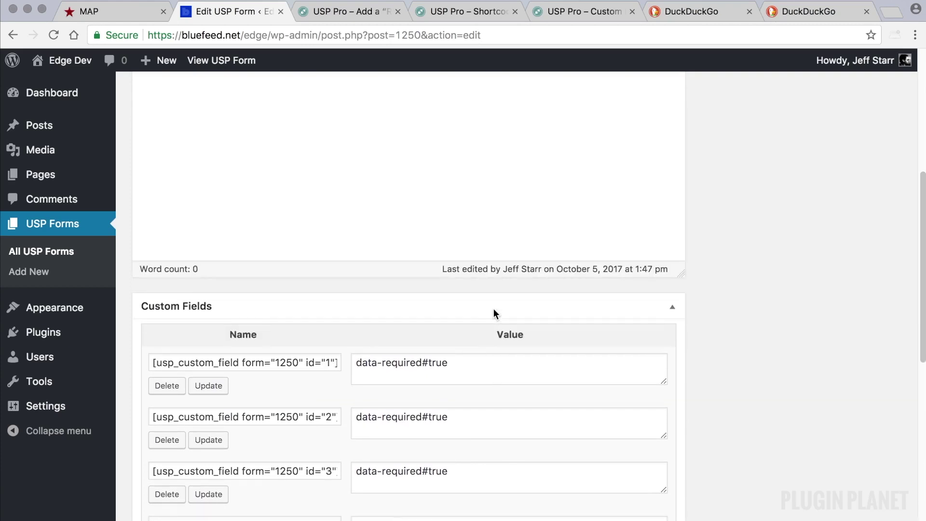
scroll(471, 292, down, 4)
scroll(473, 292, down, 3)
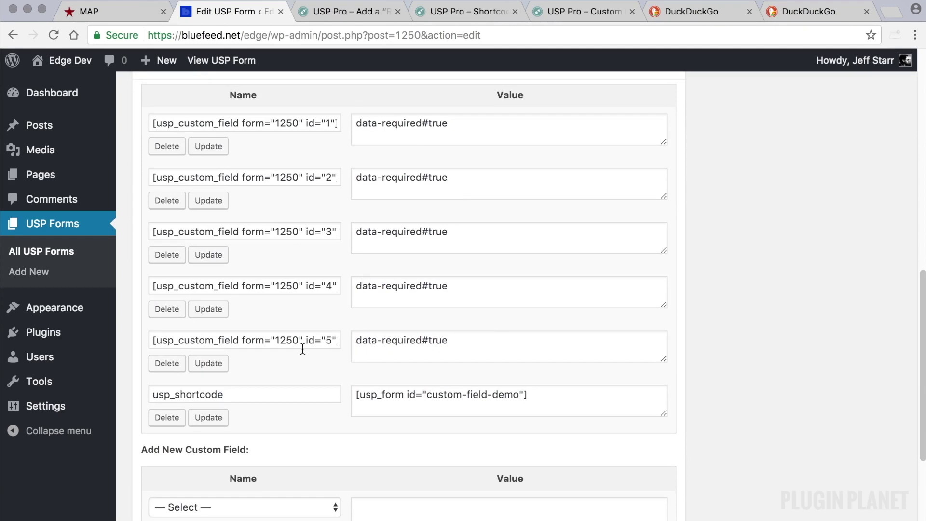
scroll(302, 348, down, 1)
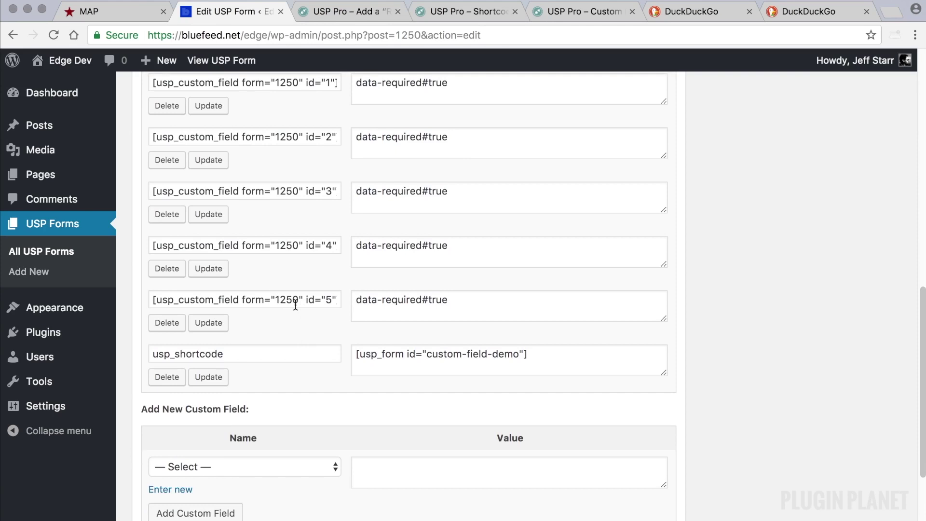
scroll(300, 304, up, 1)
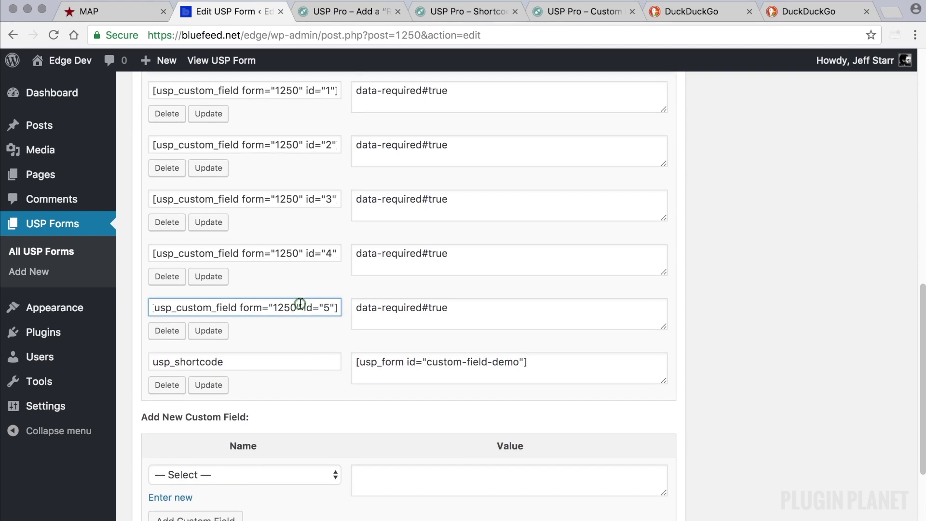
Start a new custom field and name it with a copy of the id="5" custom field's name.
triple_click(300, 304)
key(ctrl+c)
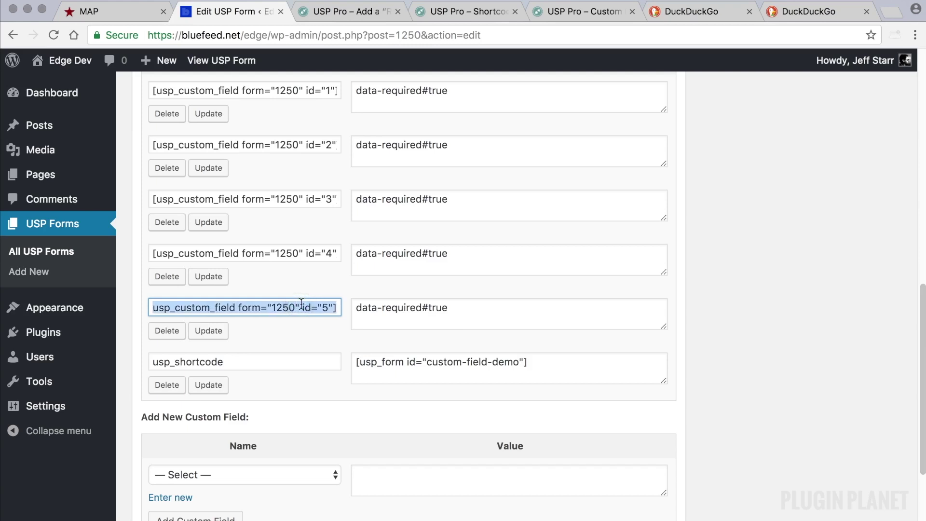
scroll(301, 332, down, 1)
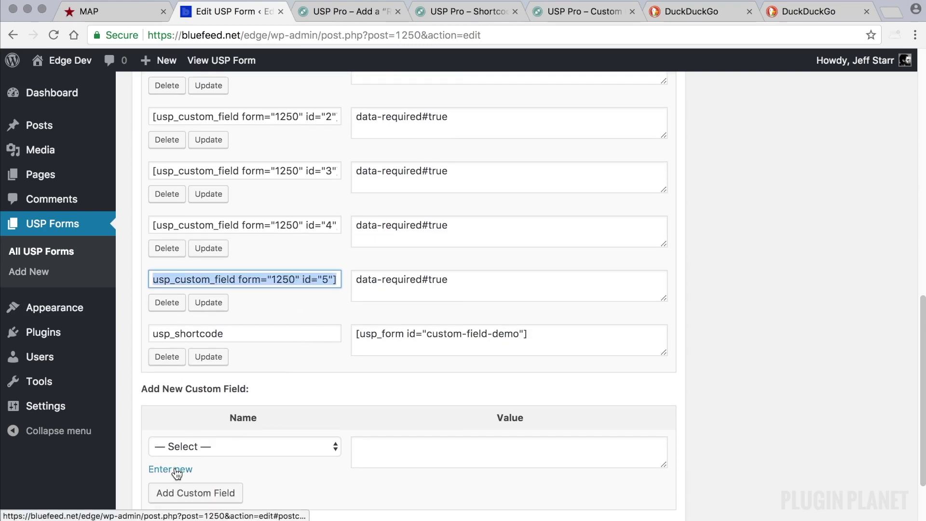
click(174, 468)
click(205, 445)
key(ctrl+v)
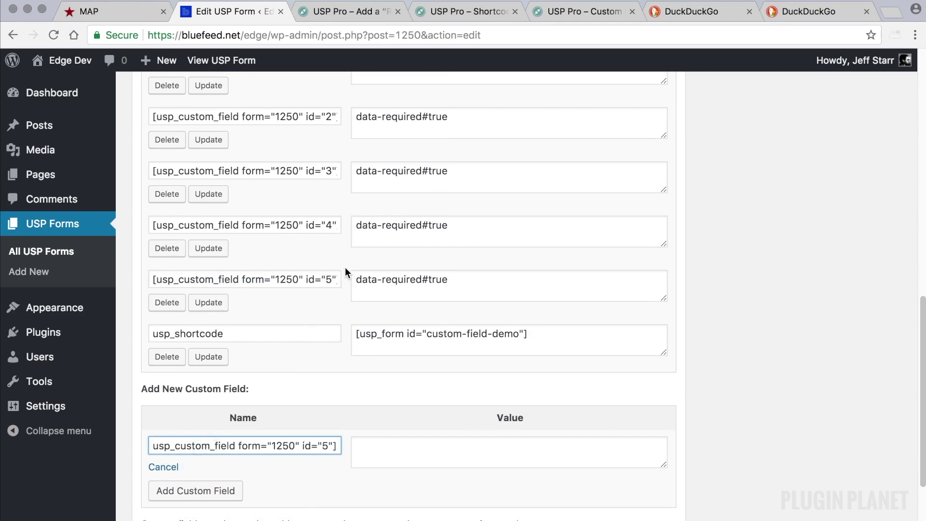
Check the id numbers in the existing custom field names and change the new field's name to [usp_custom_field form="1250" id="6"].
scroll(346, 267, up, 3)
click(331, 130)
double_click(331, 130)
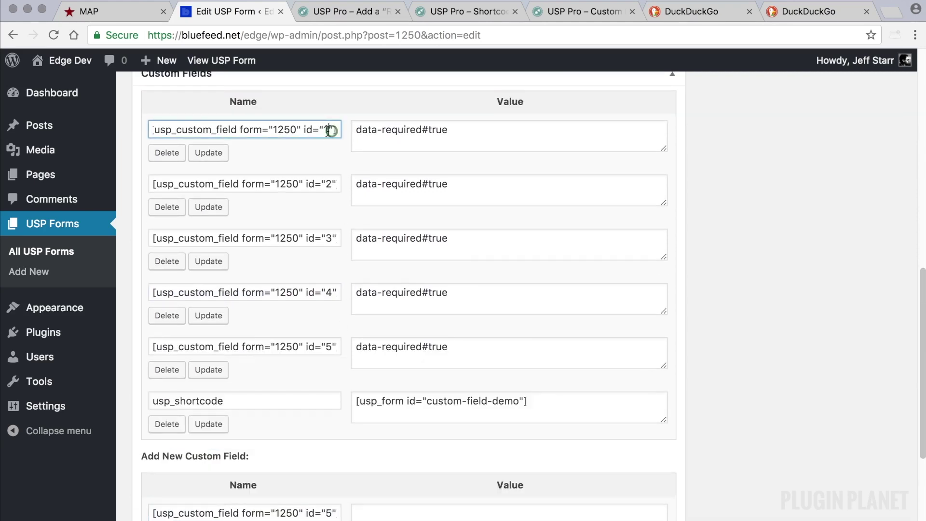
click(332, 179)
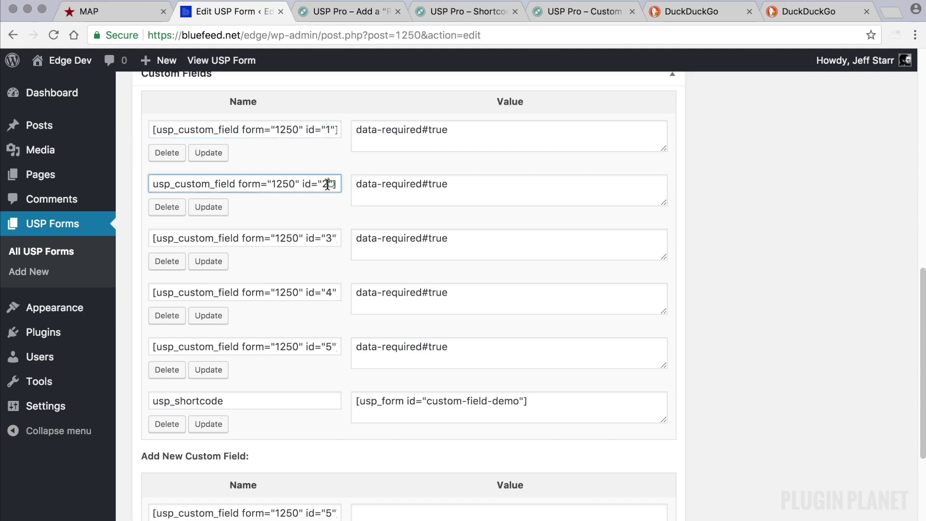
double_click(330, 238)
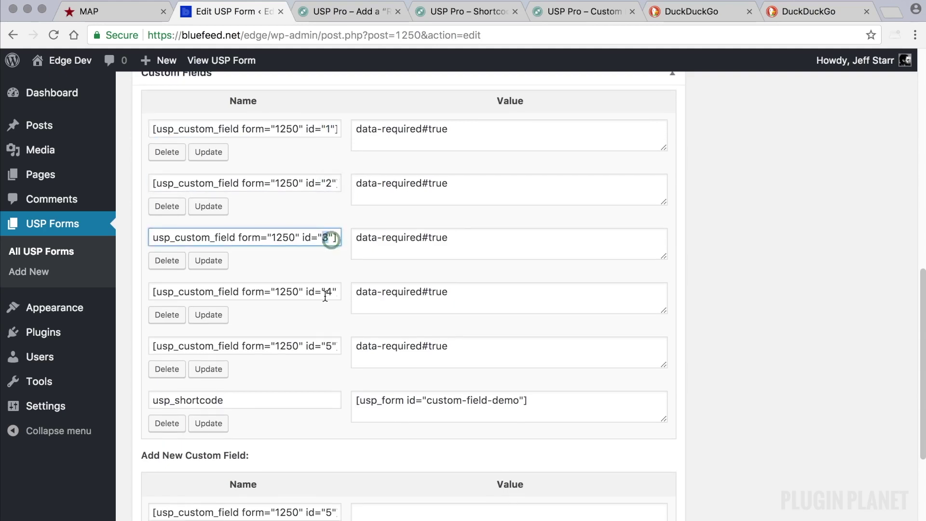
scroll(330, 352, down, 3)
click(328, 370)
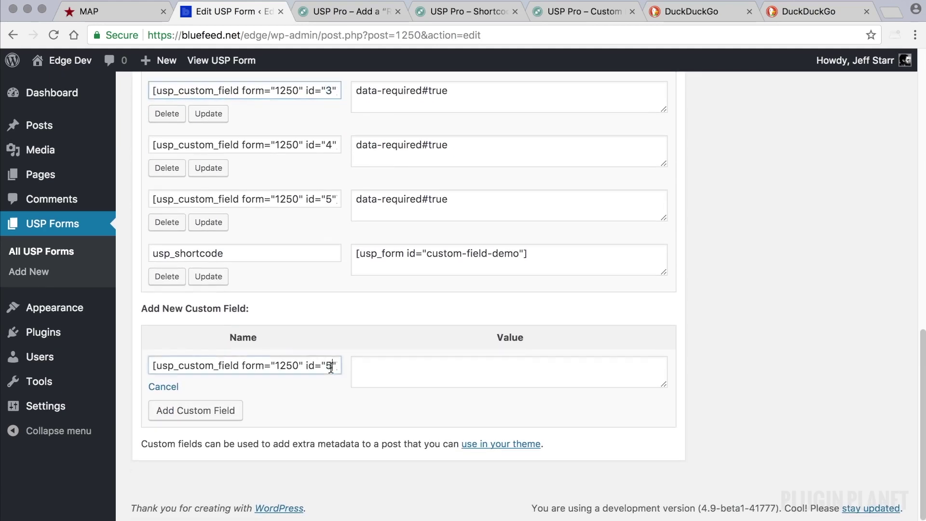
double_click(329, 367)
text(6")
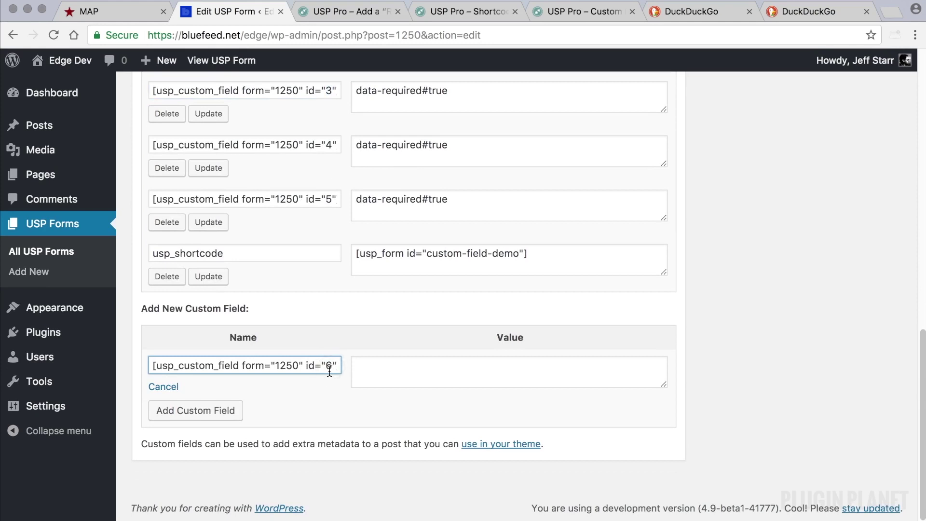
text(])
click(331, 366)
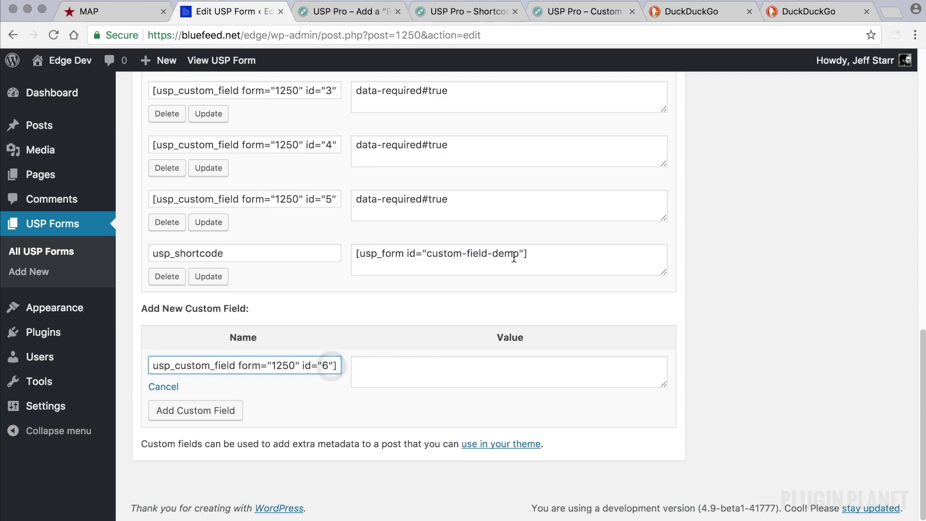
Set the new custom field's value to data-required#false, based on the id="5" field's value, and add the field to the form.
triple_click(458, 199)
key(super+c)
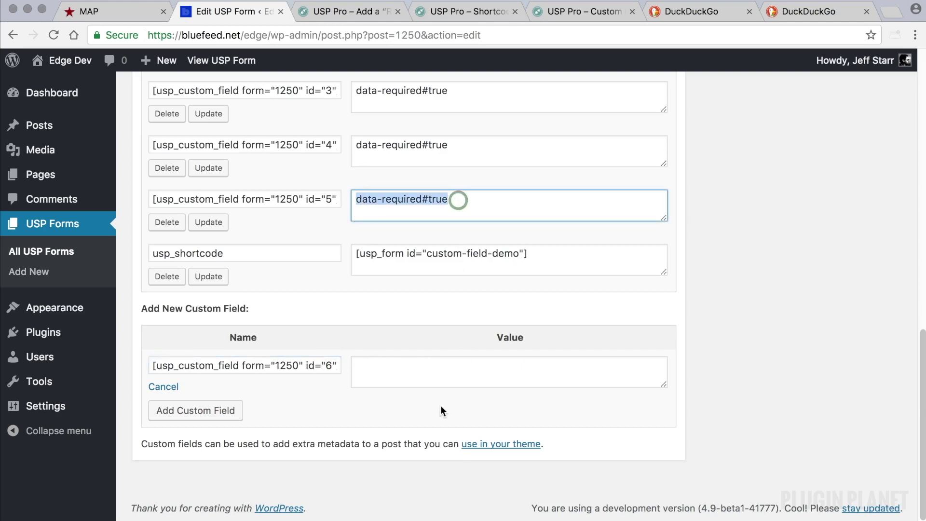
click(400, 371)
key(super+v)
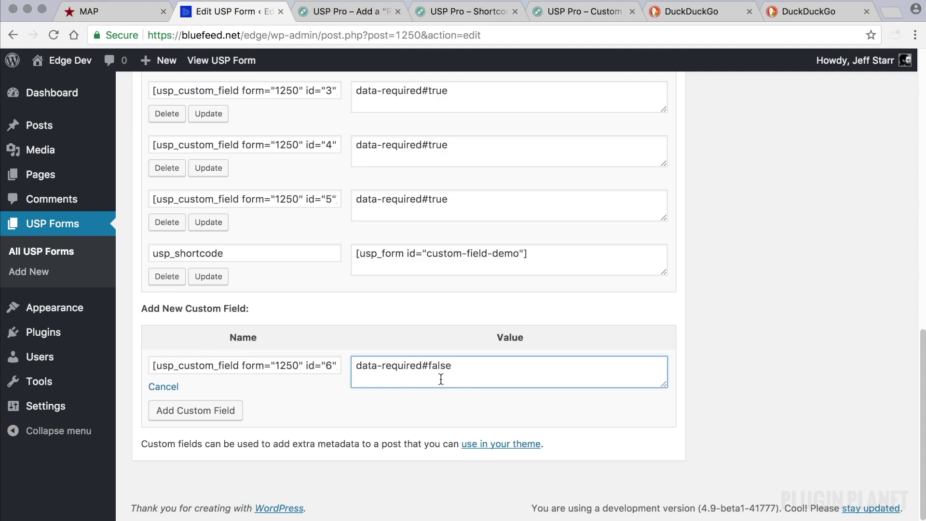
click(192, 412)
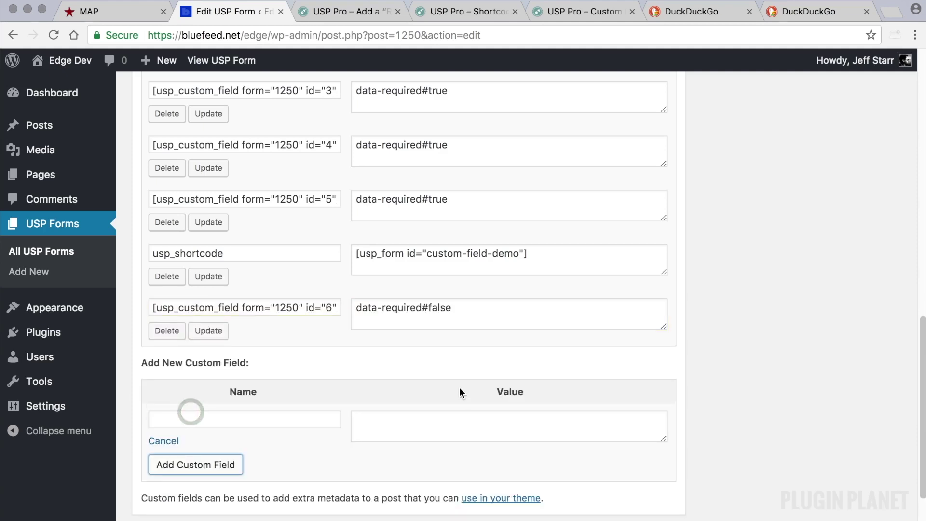
Update the Custom Field Demo form and review its saved custom fields.
scroll(639, 371, up, 15)
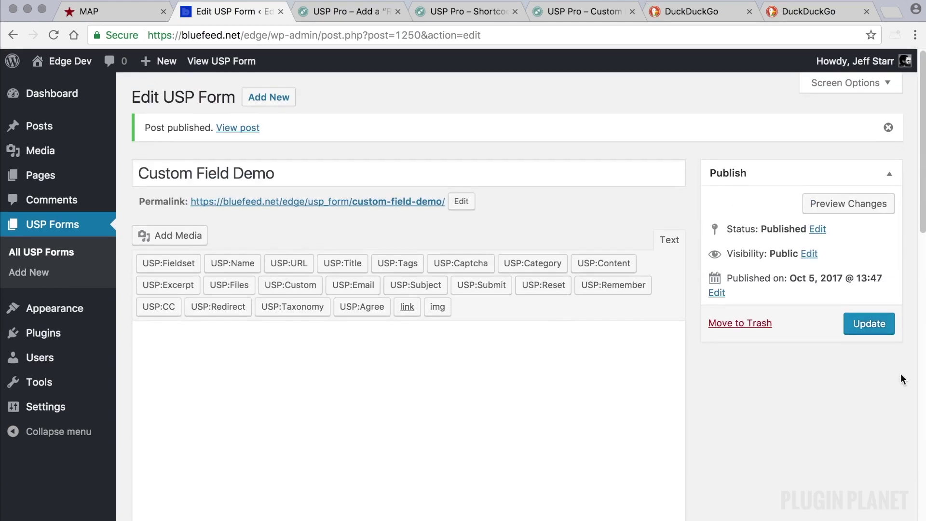
click(869, 323)
scroll(763, 379, down, 8)
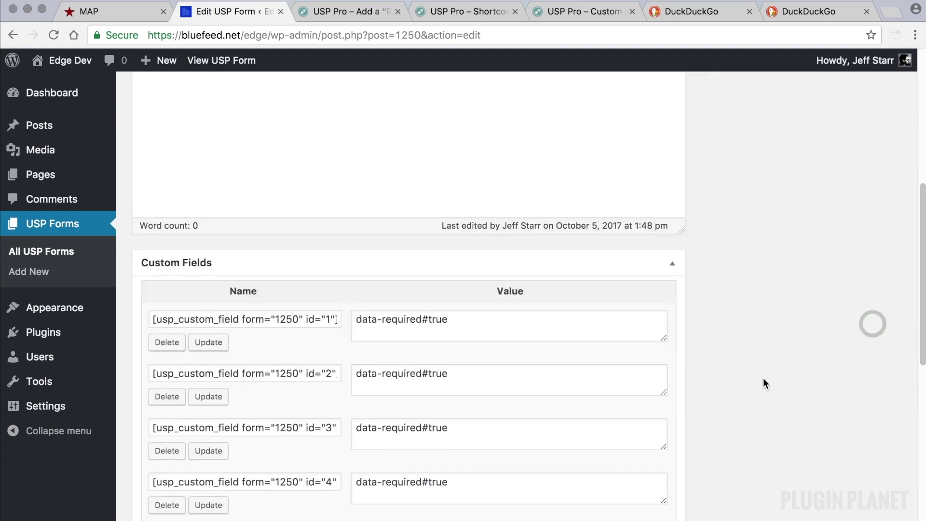
scroll(763, 382, down, 4)
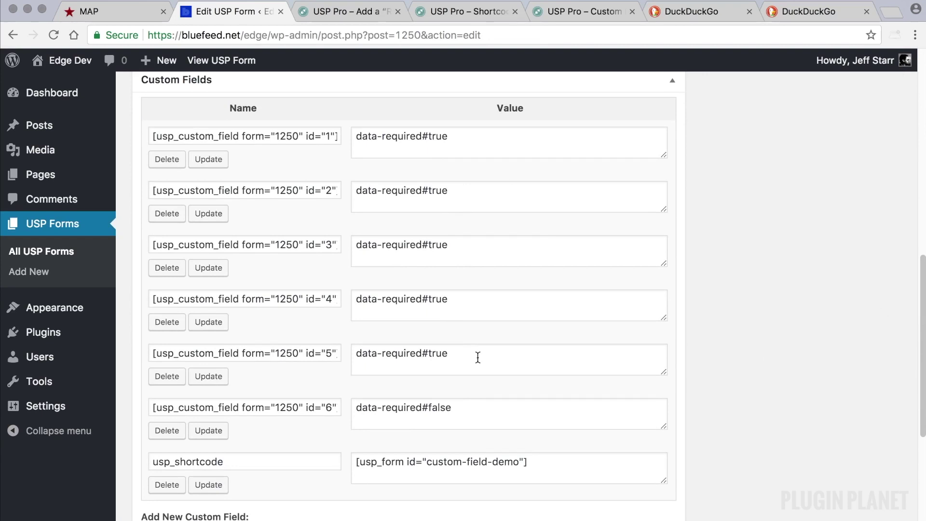
Insert required title, name and content fields into the form body on separate lines, with rich text set to false for the content field.
scroll(479, 357, up, 10)
scroll(477, 359, down, 2)
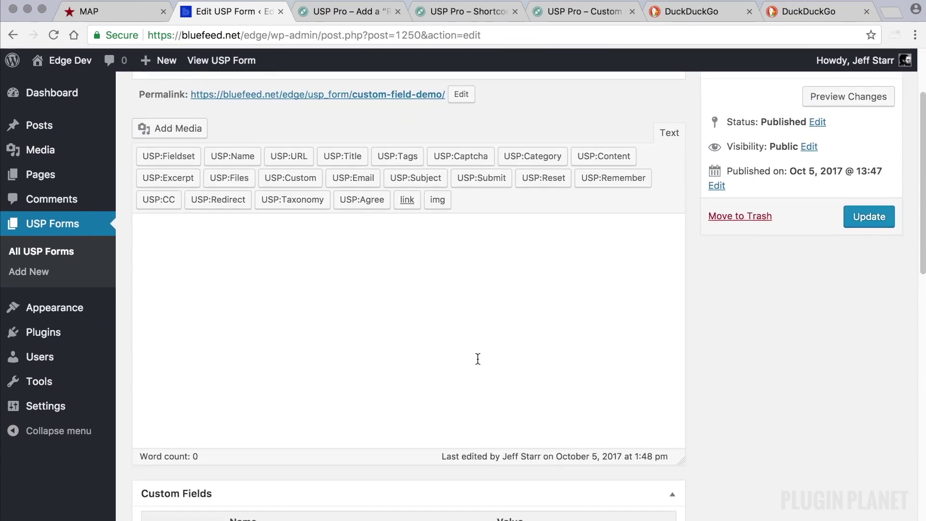
click(380, 293)
click(341, 154)
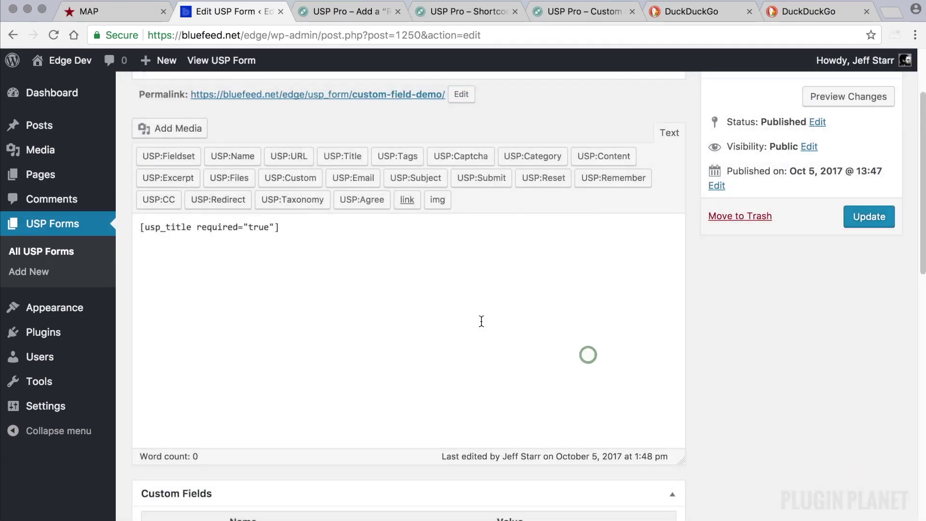
key(Return)
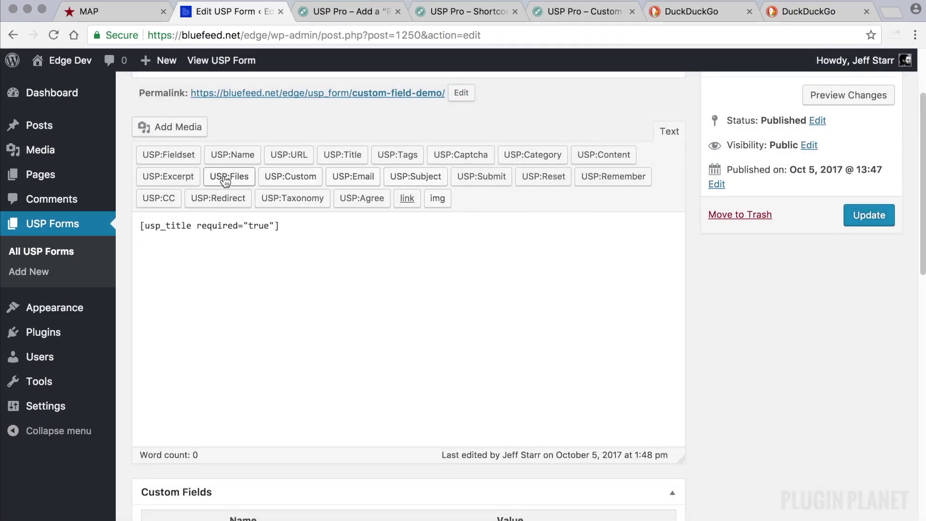
click(243, 156)
click(589, 354)
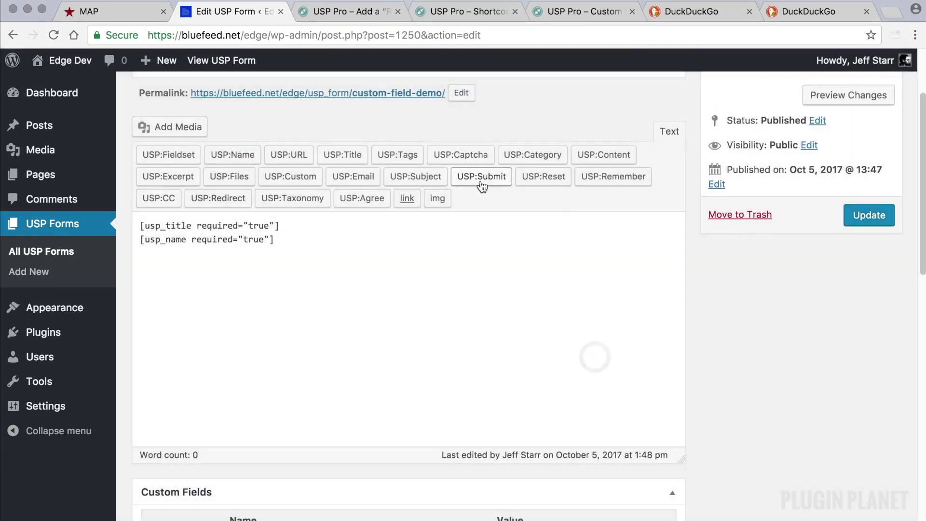
click(589, 164)
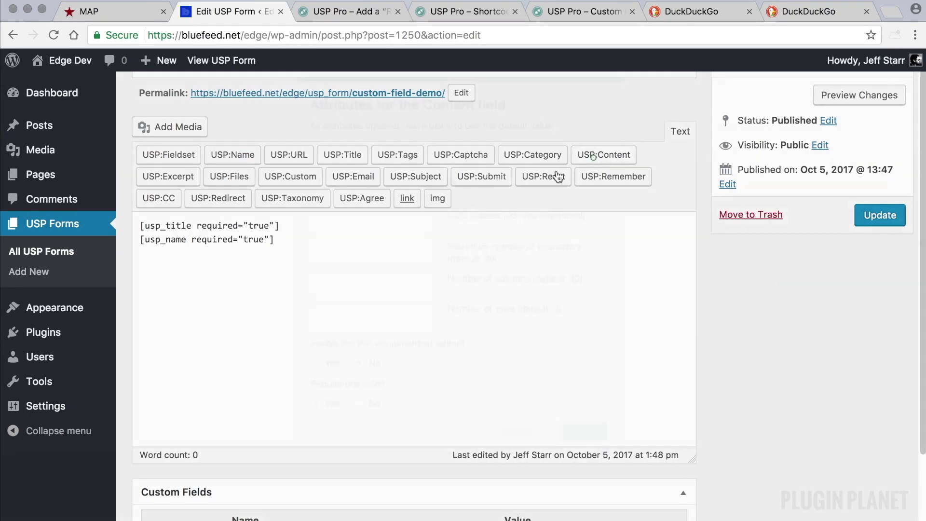
click(585, 459)
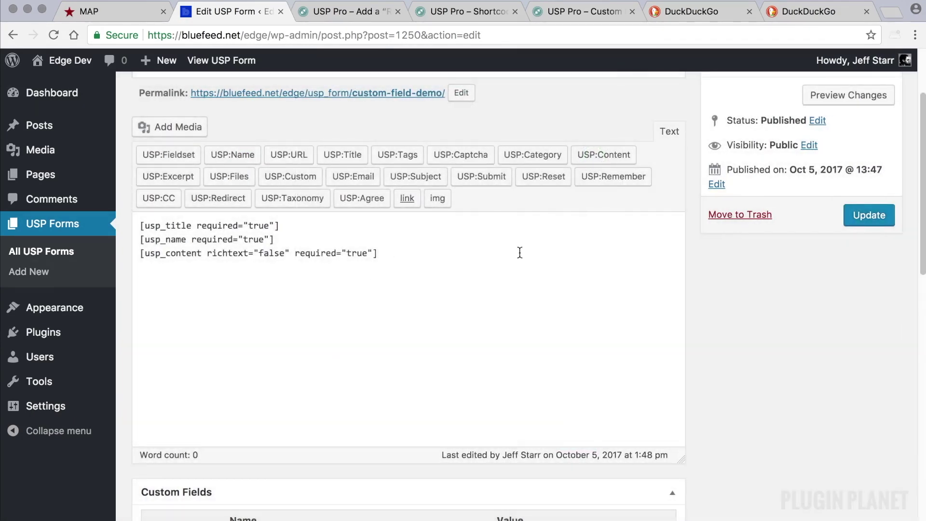
Update the form and open its permalink in a new tab to check the displayed form fields.
click(869, 218)
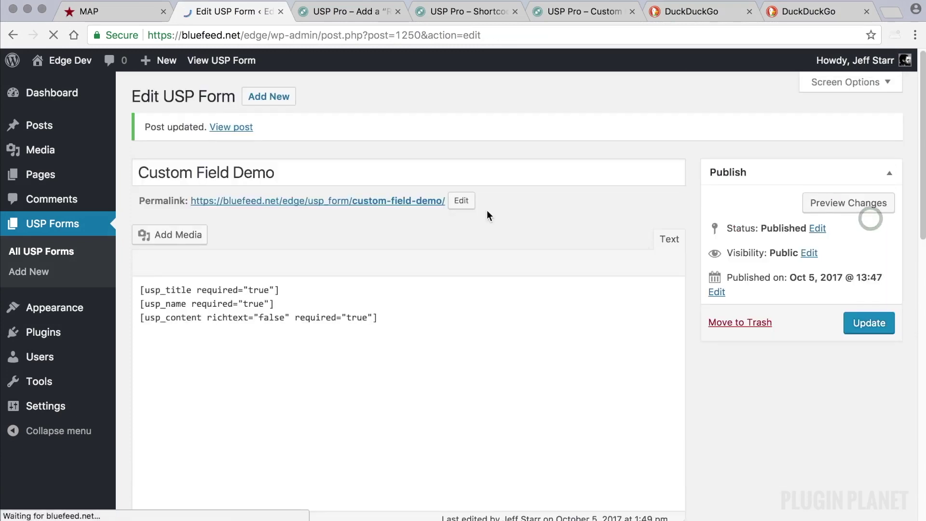
right_click(398, 203)
key(Escape)
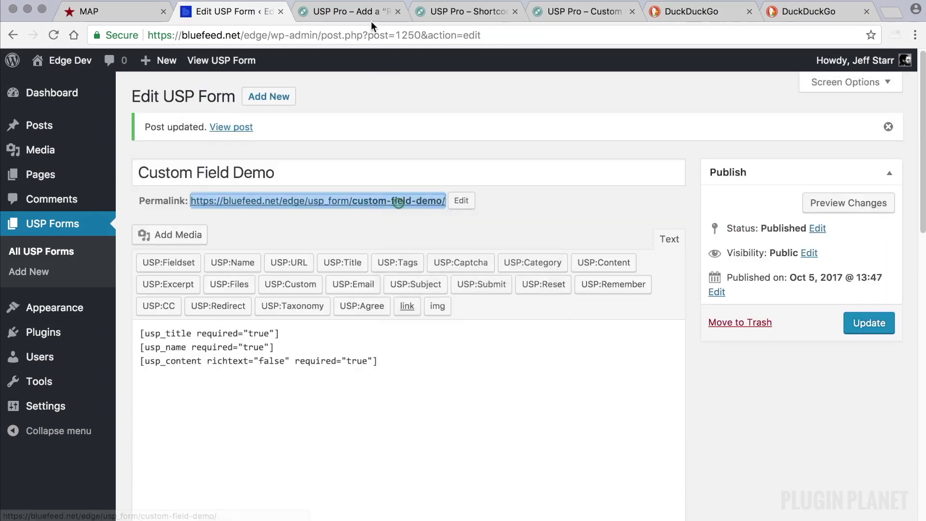
click(322, 12)
scroll(615, 244, down, 4)
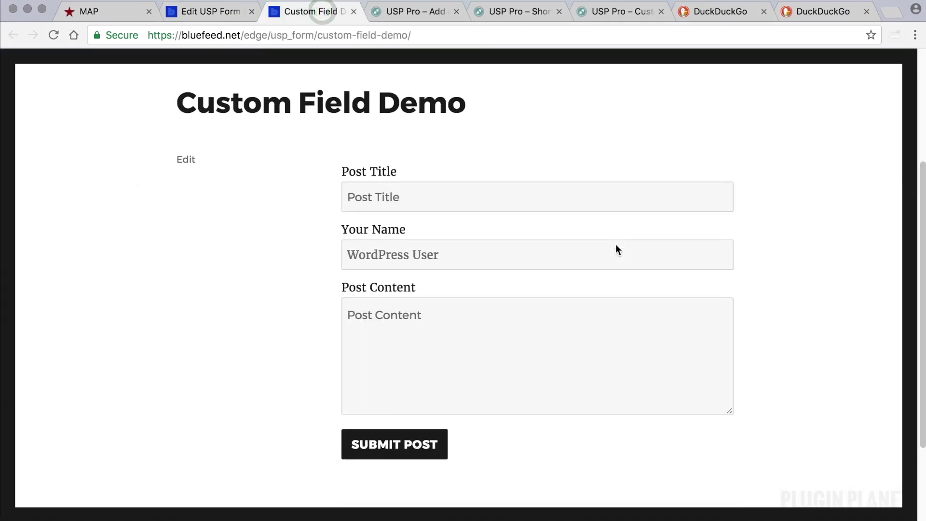
scroll(616, 249, down, 1)
click(449, 311)
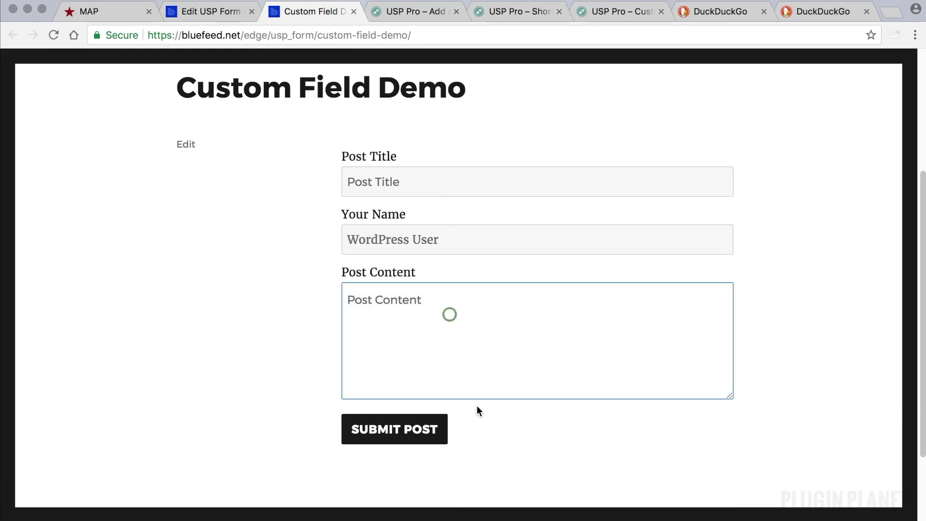
Copy the shortcode name of the id="1" custom field and paste it into the form body below the content shortcode, separated by a blank line.
click(228, 9)
scroll(723, 323, down, 2)
click(724, 322)
scroll(574, 311, down, 1)
click(576, 313)
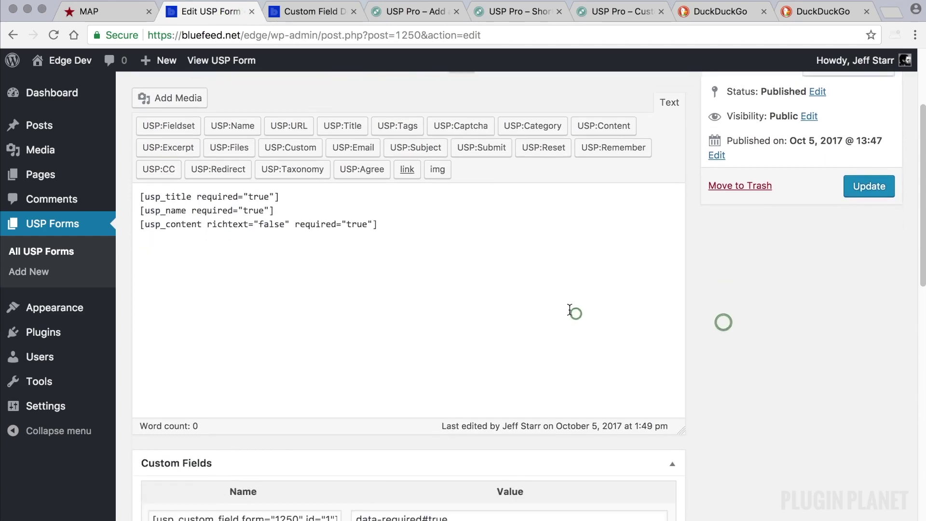
scroll(742, 322, down, 2)
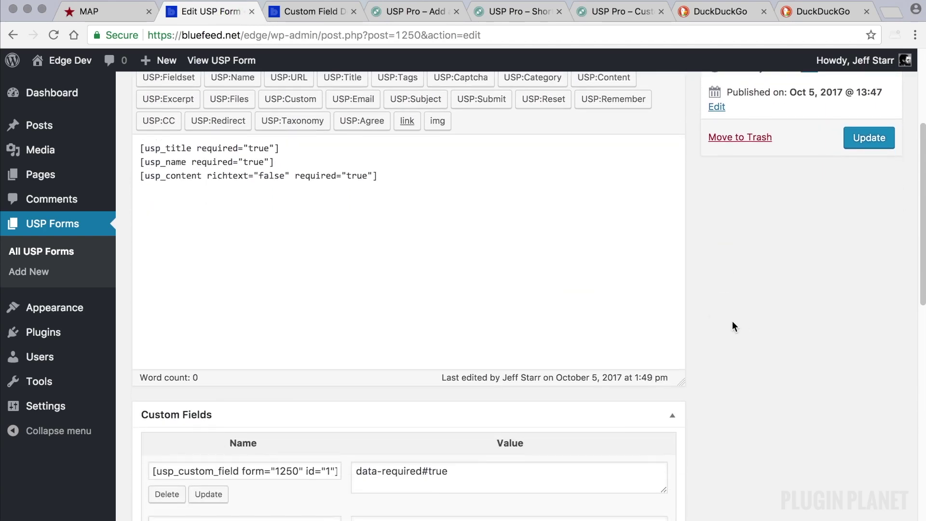
scroll(732, 322, down, 8)
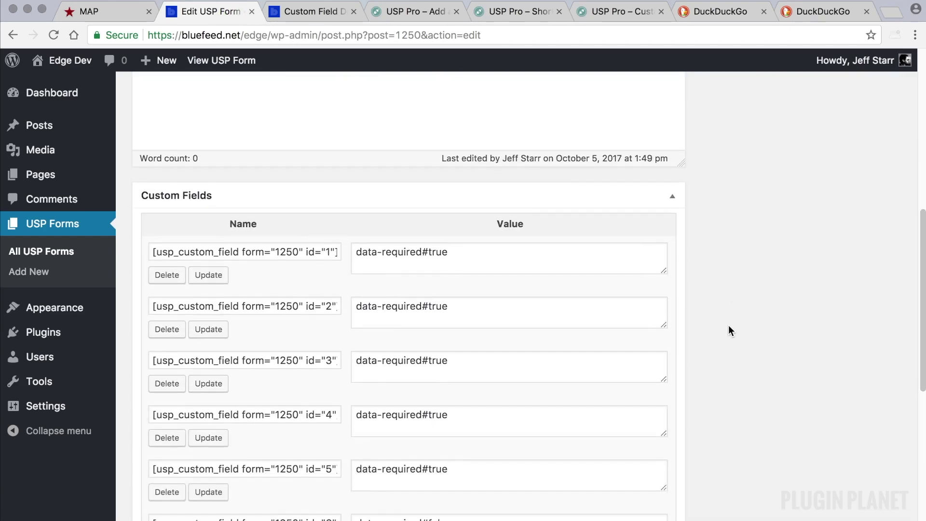
scroll(728, 325, down, 1)
click(316, 215)
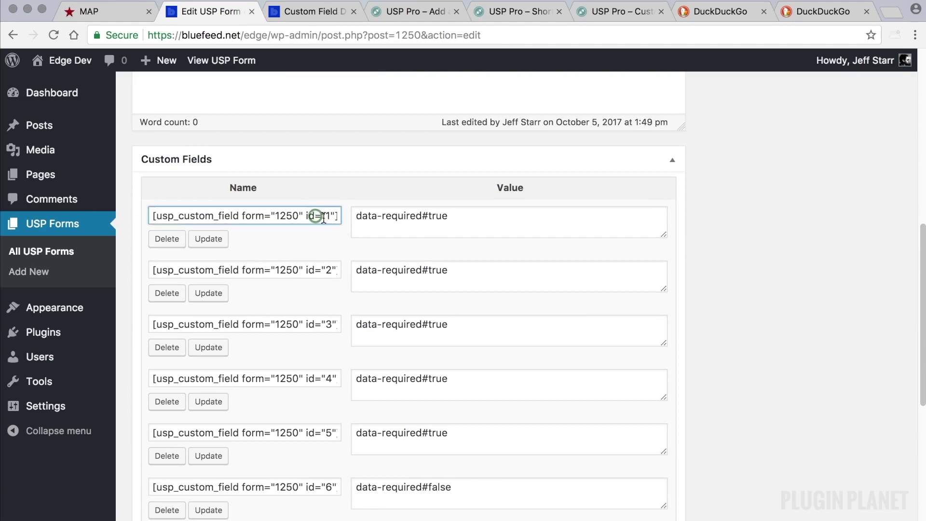
triple_click(324, 217)
key(ctrl+c)
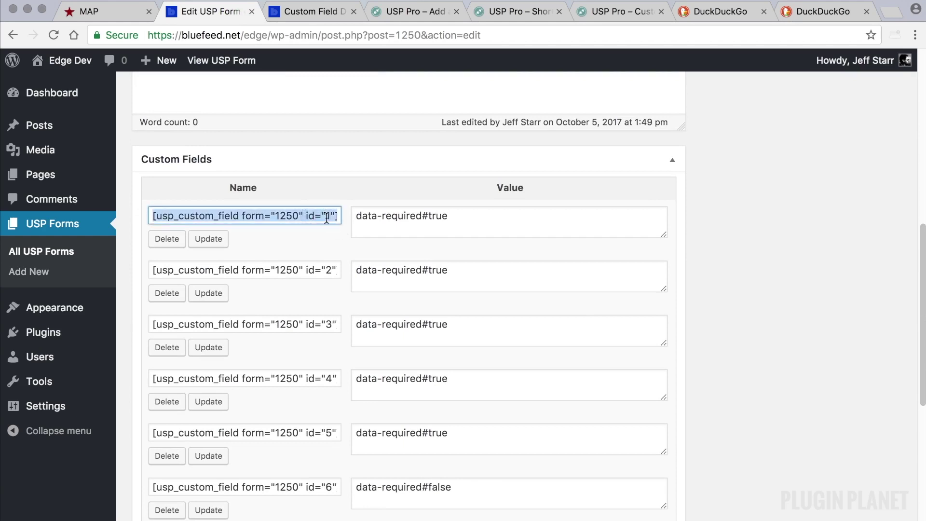
scroll(324, 217, up, 8)
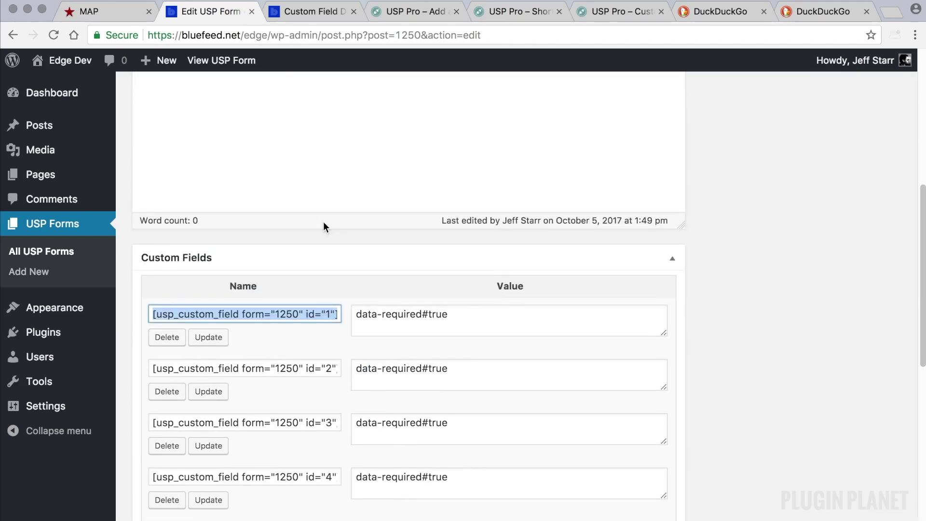
click(254, 171)
key(ctrl+v)
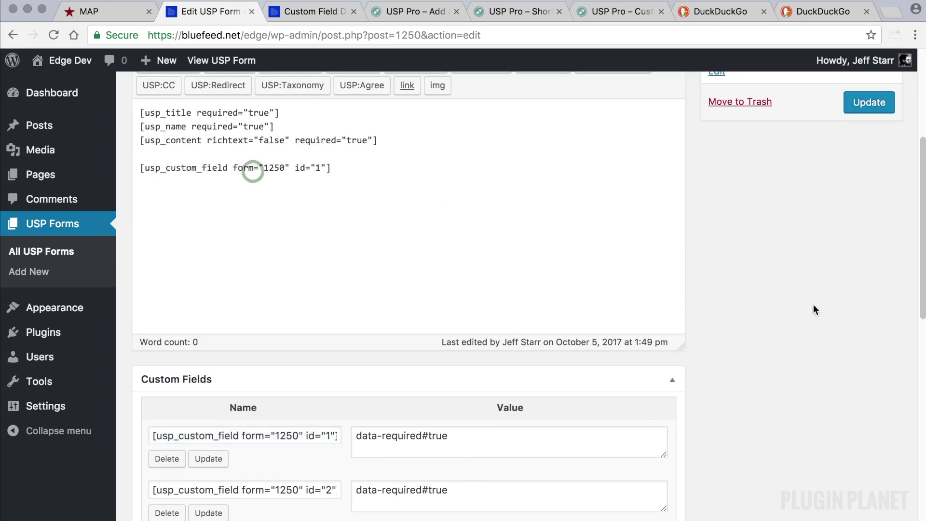
Update the form and reload its public page to check the label and placeholder of the added custom field.
scroll(813, 304, up, 3)
click(862, 188)
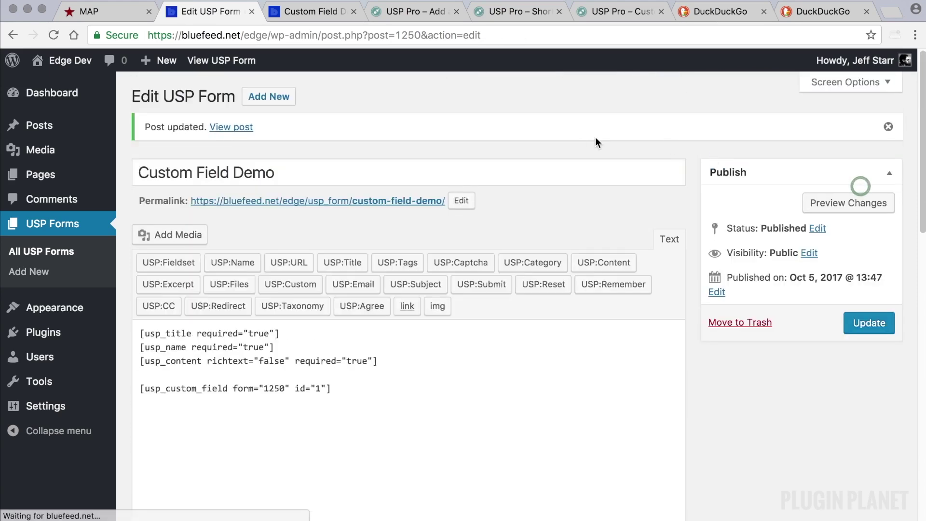
scroll(555, 143, down, 2)
click(313, 12)
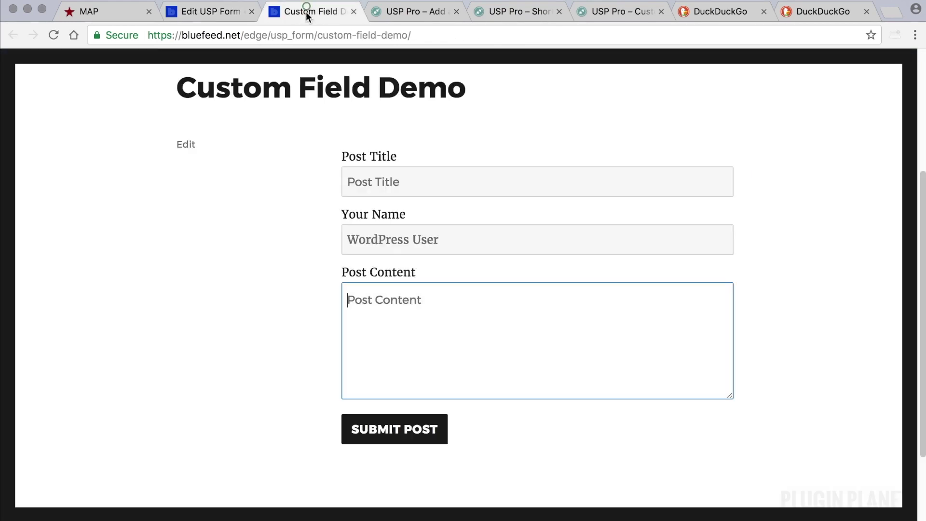
click(53, 35)
scroll(309, 343, down, 2)
click(308, 342)
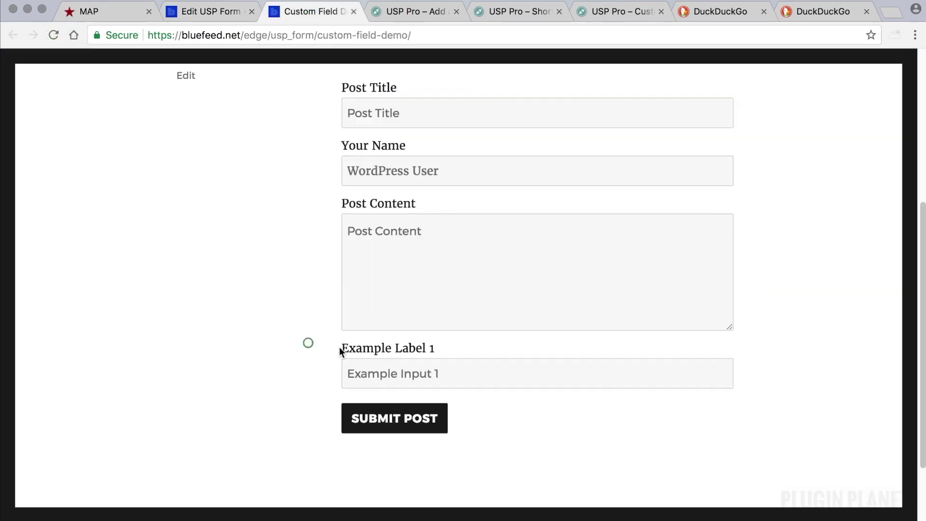
click(420, 373)
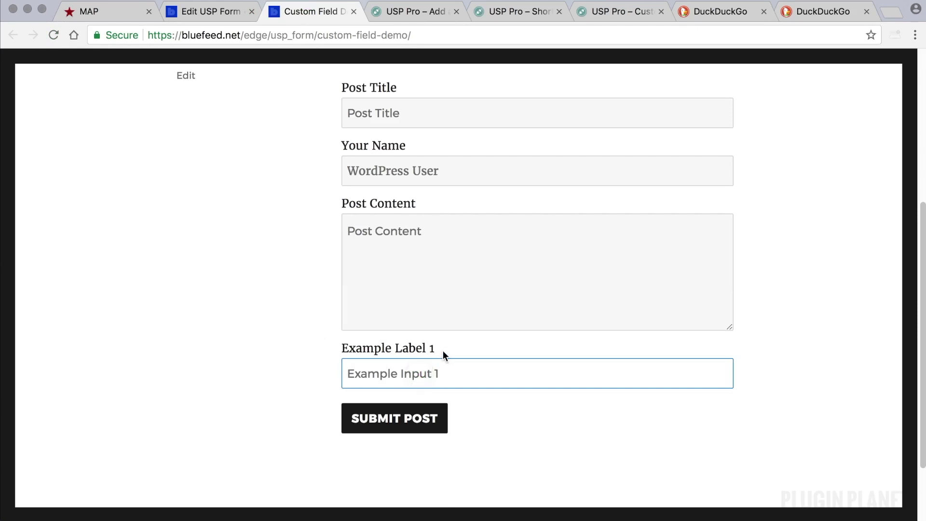
drag(442, 349, 341, 349)
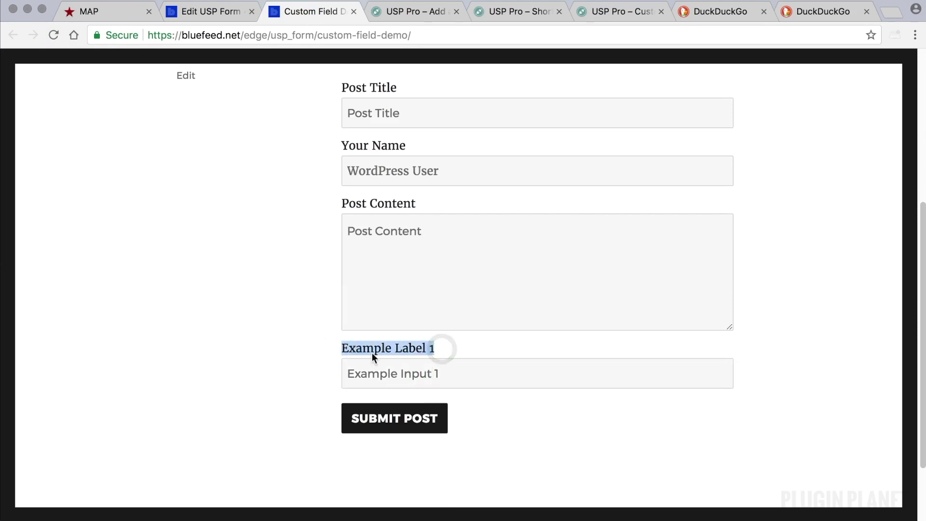
click(439, 375)
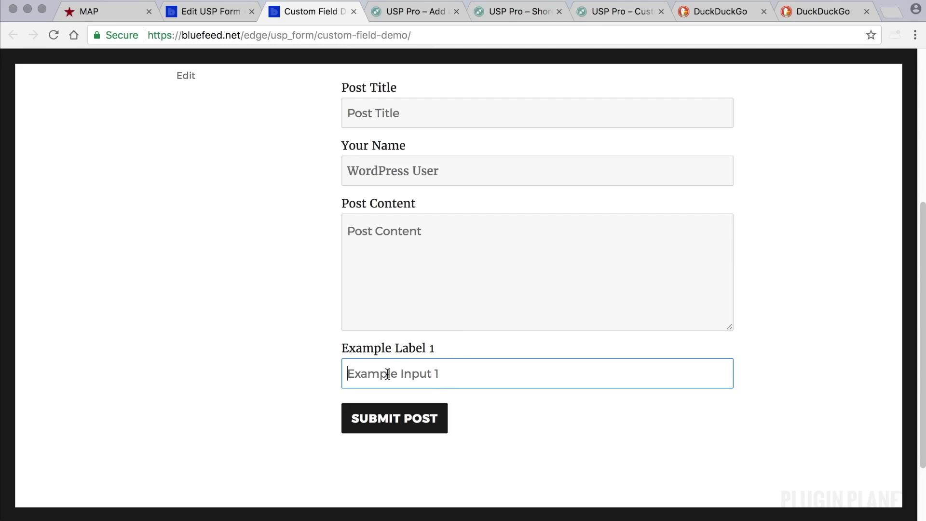
Compare the custom field shortcode and its id in the form body with the matching name in the Custom Fields list.
click(222, 11)
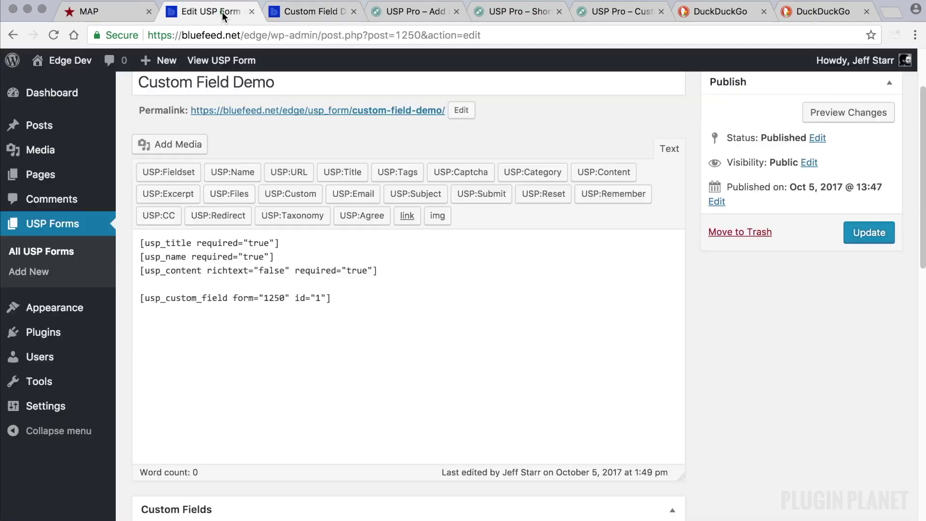
drag(336, 298, 140, 297)
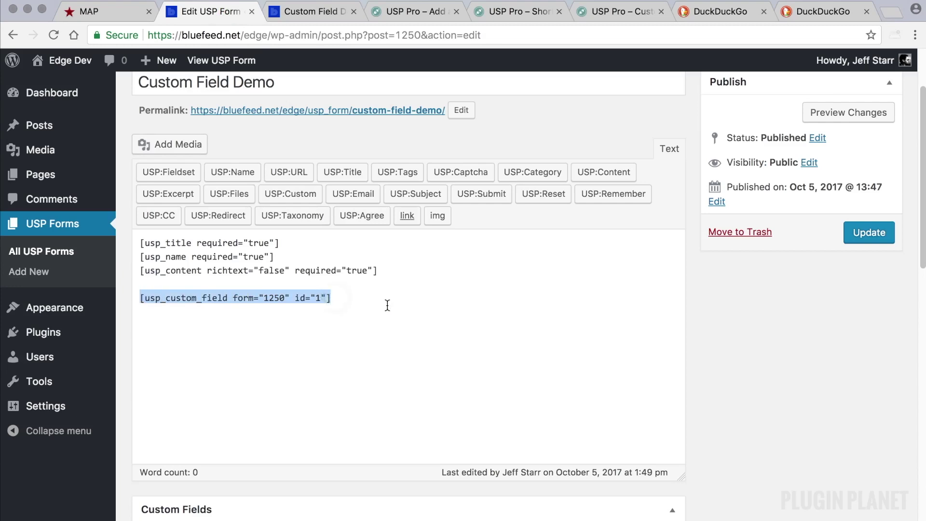
scroll(577, 324, down, 5)
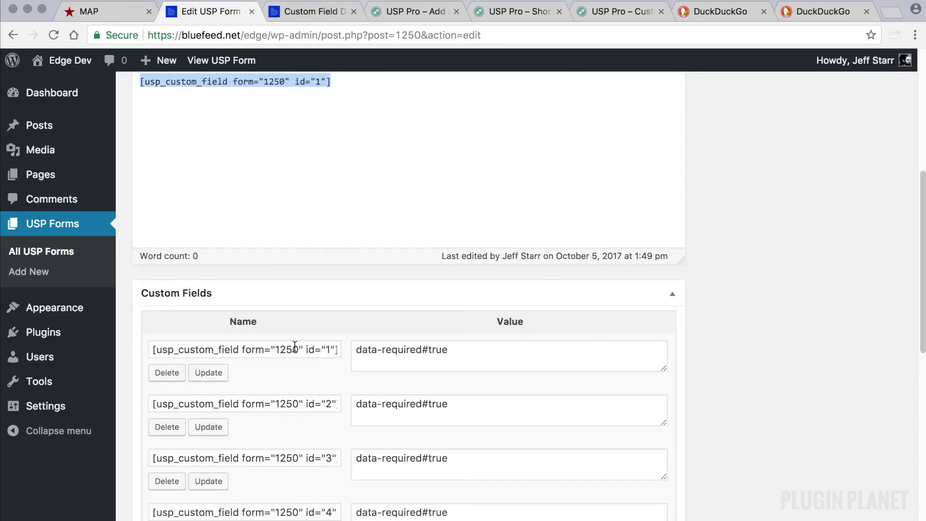
click(321, 84)
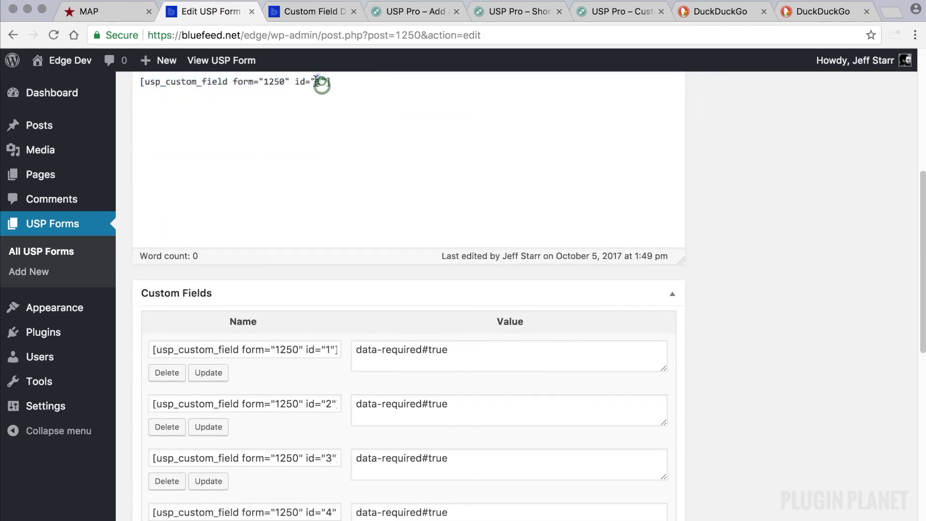
scroll(349, 153, up, 1)
double_click(320, 110)
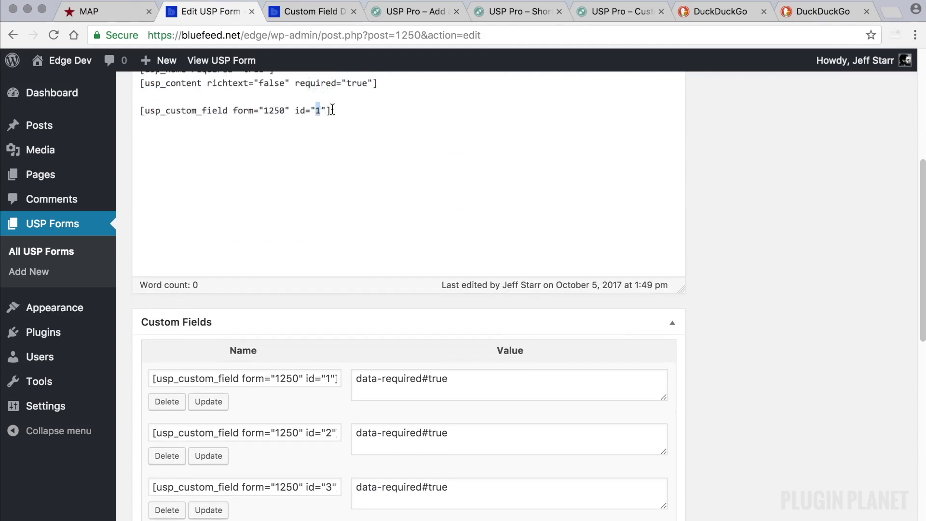
drag(331, 110, 305, 110)
triple_click(324, 375)
click(323, 376)
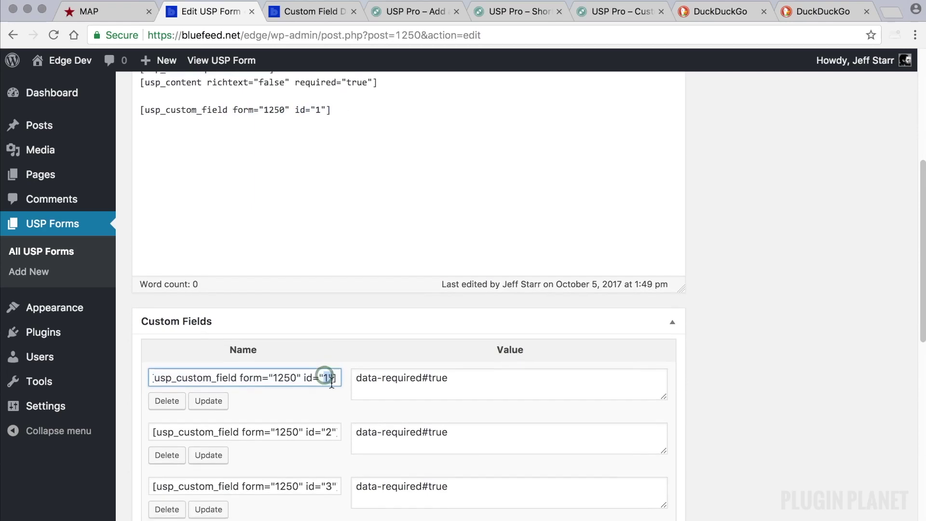
Set the id="1" custom field's value to data-required#true|label#Custom Field|placeholder#Custom Field, and update both the field and the form.
click(476, 384)
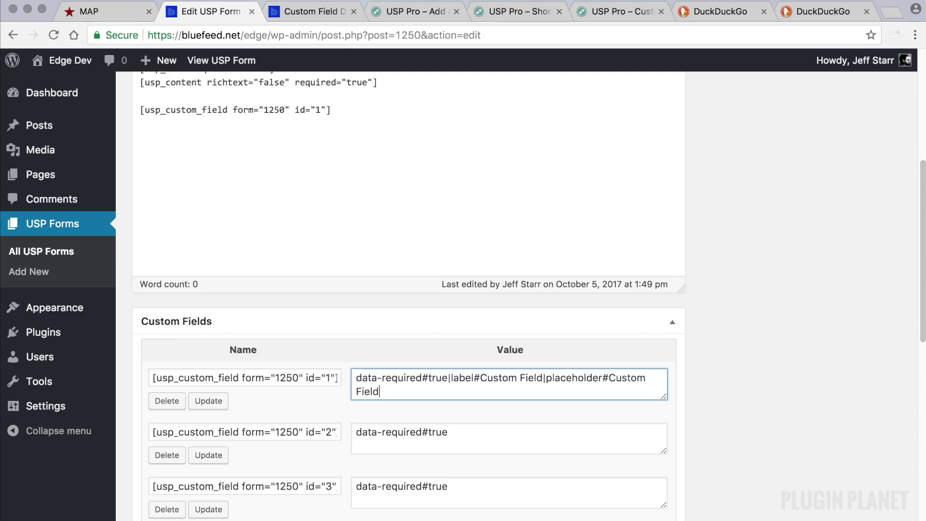
click(208, 401)
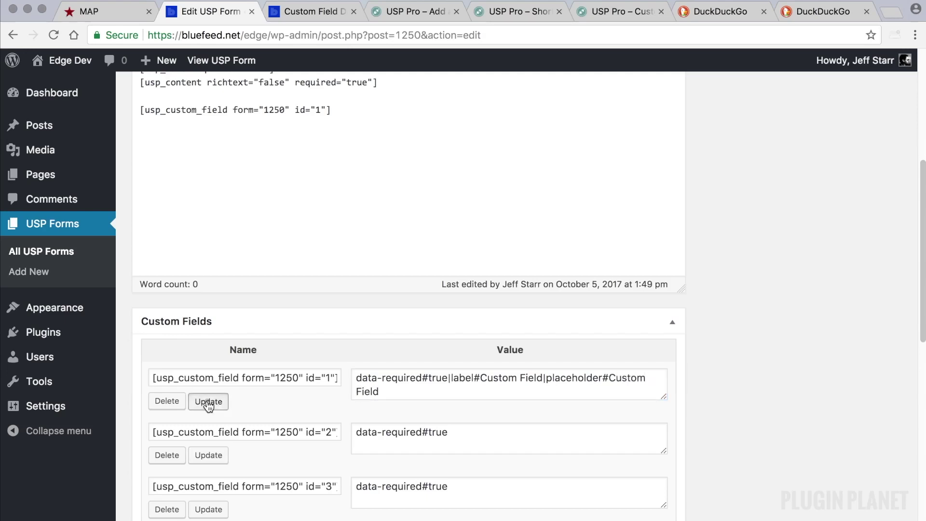
scroll(776, 394, up, 4)
scroll(792, 394, up, 3)
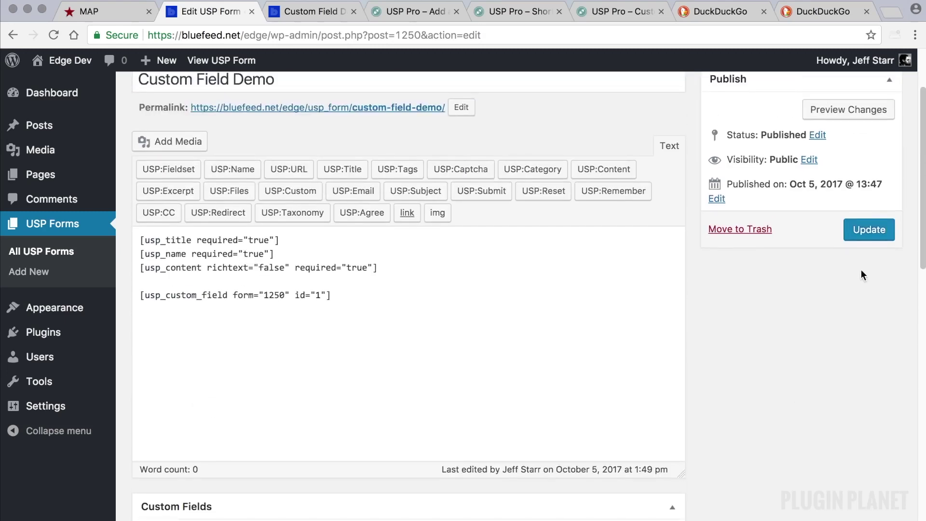
click(859, 228)
Reload the public Custom Field Demo page and examine the custom field's customized label and placeholder.
click(322, 12)
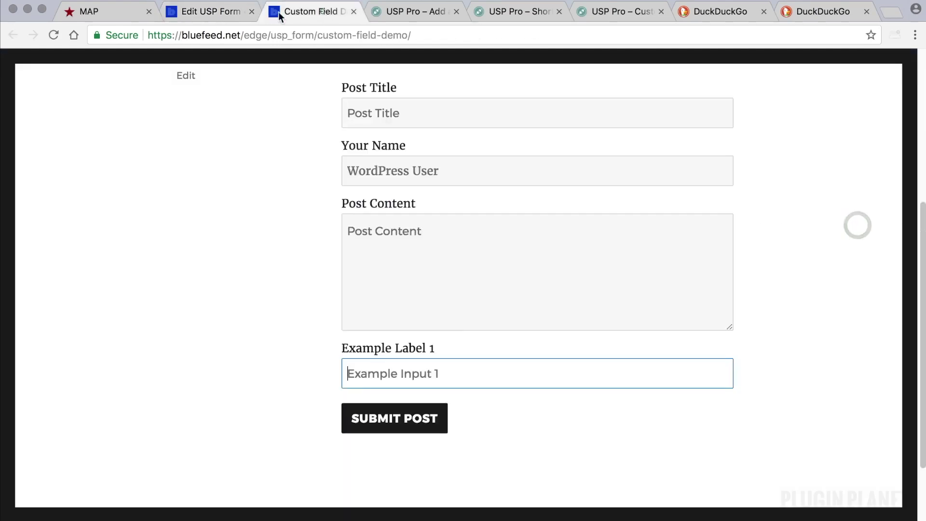
click(55, 35)
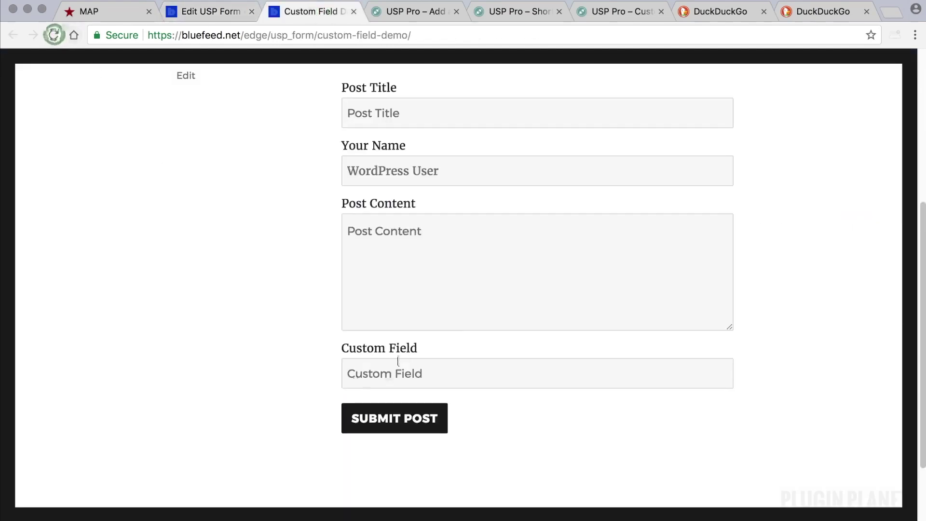
drag(420, 347, 345, 347)
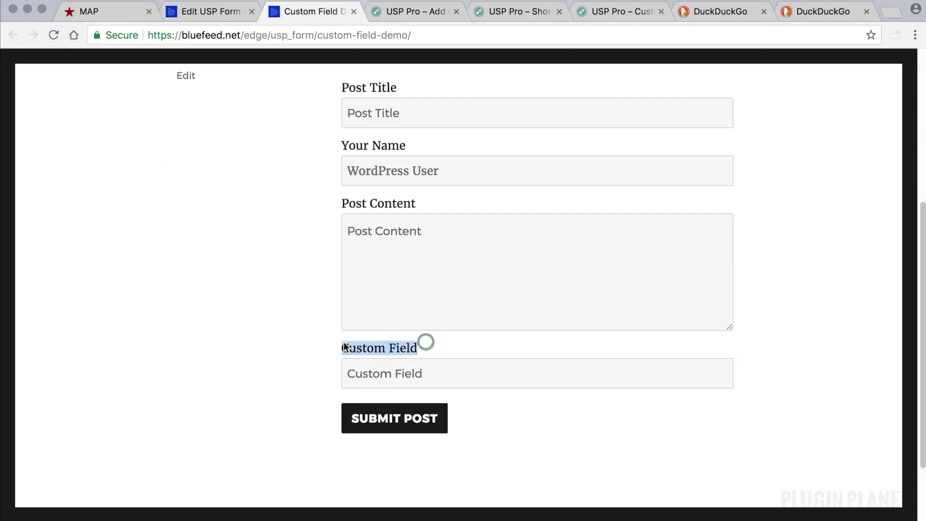
click(429, 373)
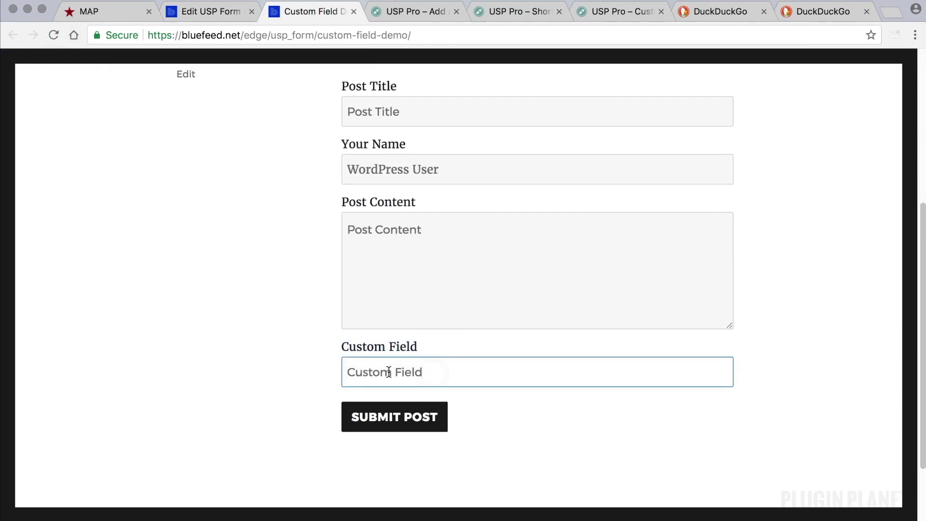
Reload the form's edit page and review the label and placeholder attributes in the id="1" custom field's value.
click(218, 11)
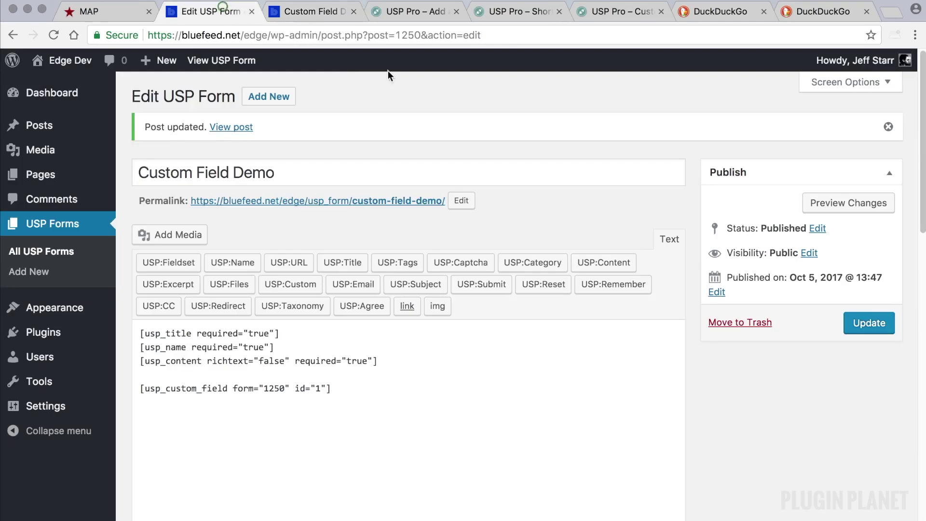
key(super+r)
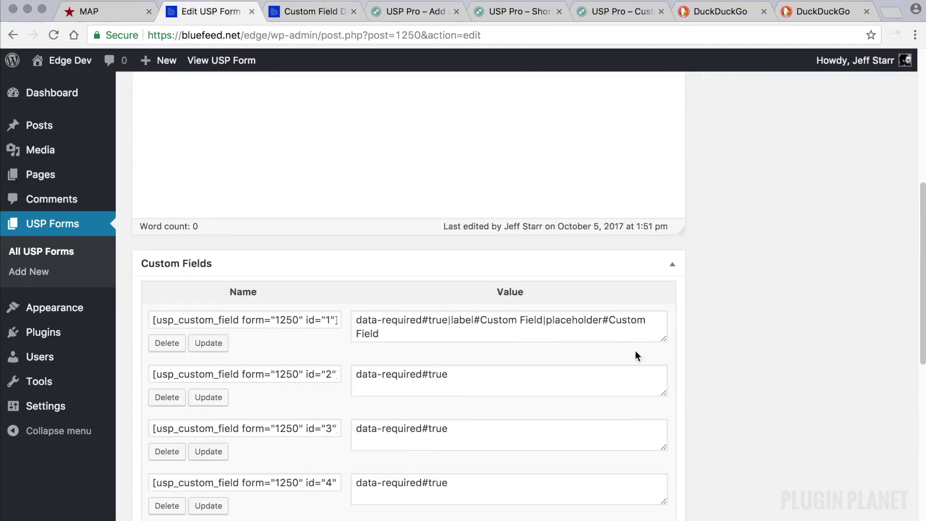
click(616, 330)
drag(603, 314, 553, 313)
click(475, 314)
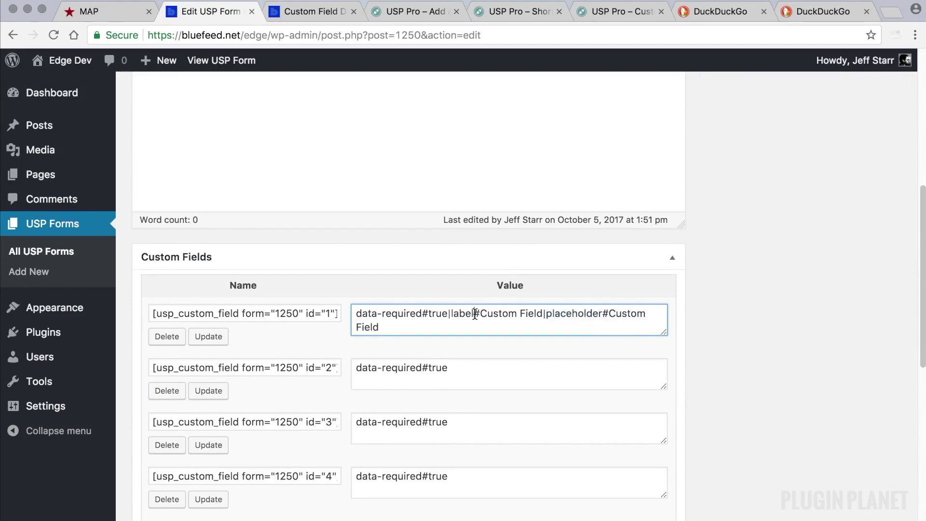
click(748, 395)
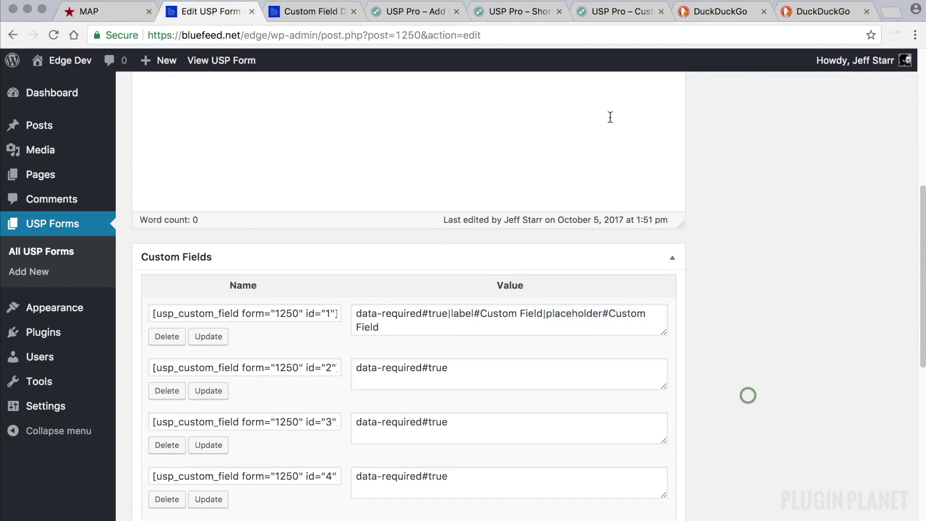
Look through the USP Pro Shortcodes documentation and go to its Custom Field Shortcode section.
click(514, 12)
scroll(613, 238, up, 20)
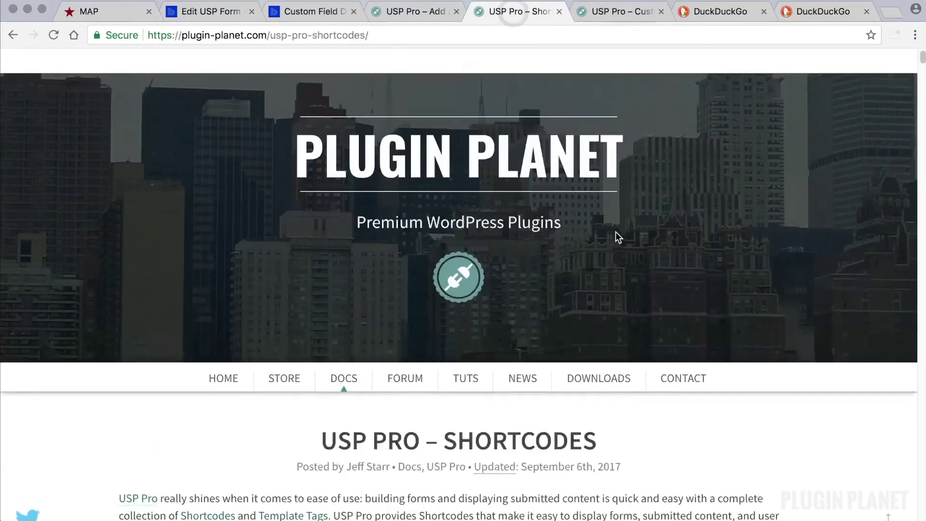
scroll(615, 232, down, 5)
scroll(534, 299, down, 6)
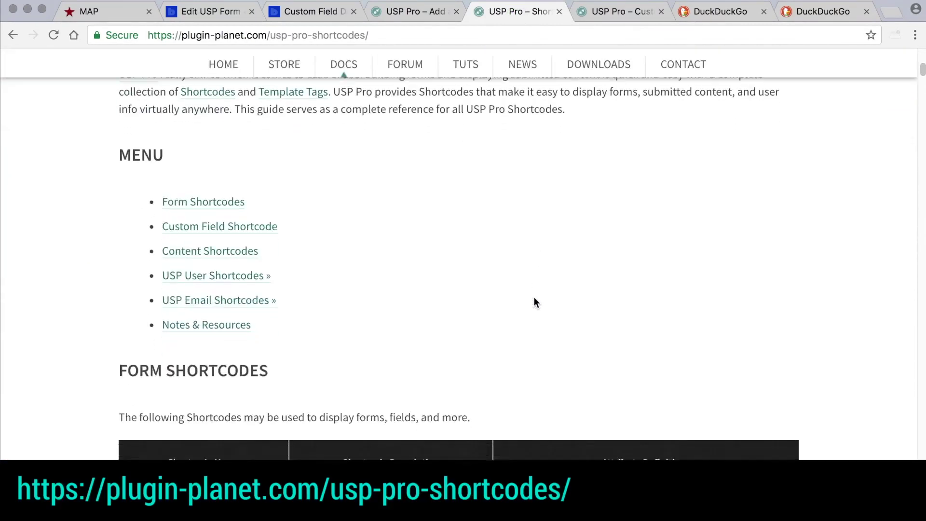
scroll(384, 212, down, 10)
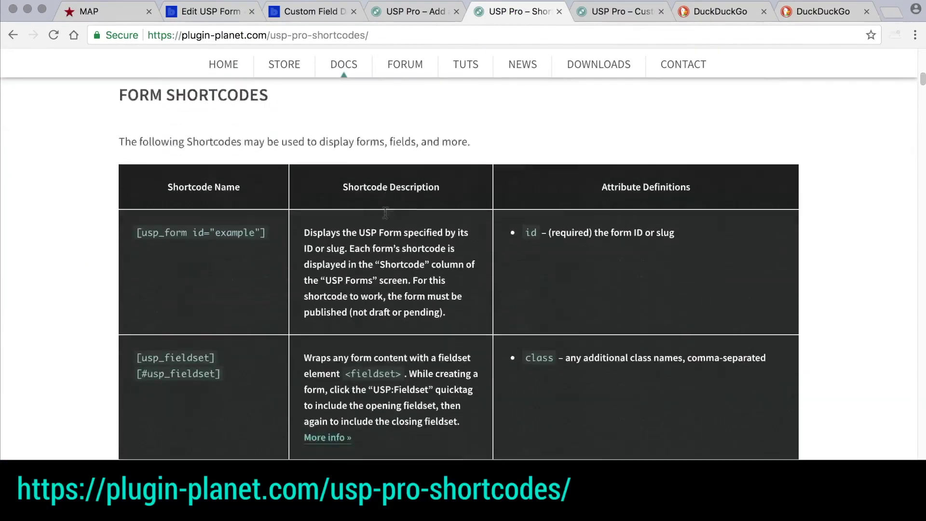
scroll(385, 214, up, 5)
scroll(385, 213, up, 6)
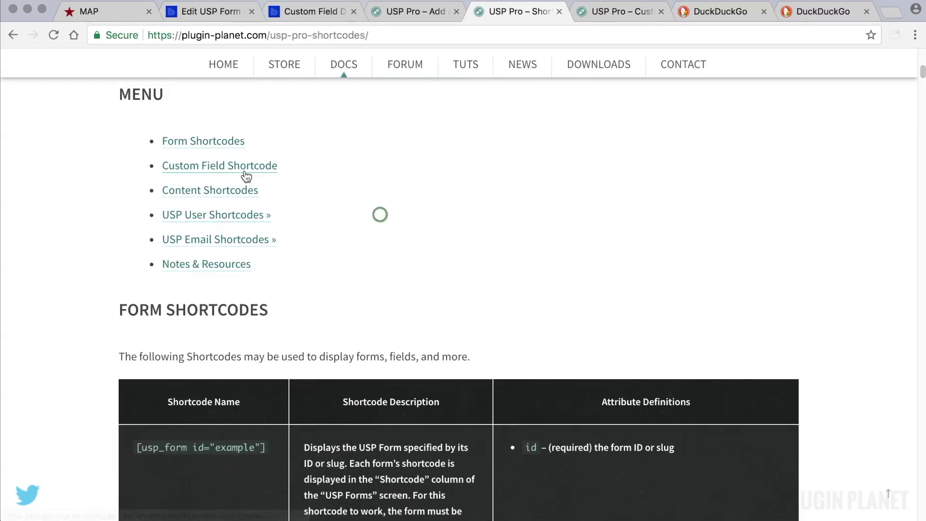
click(244, 171)
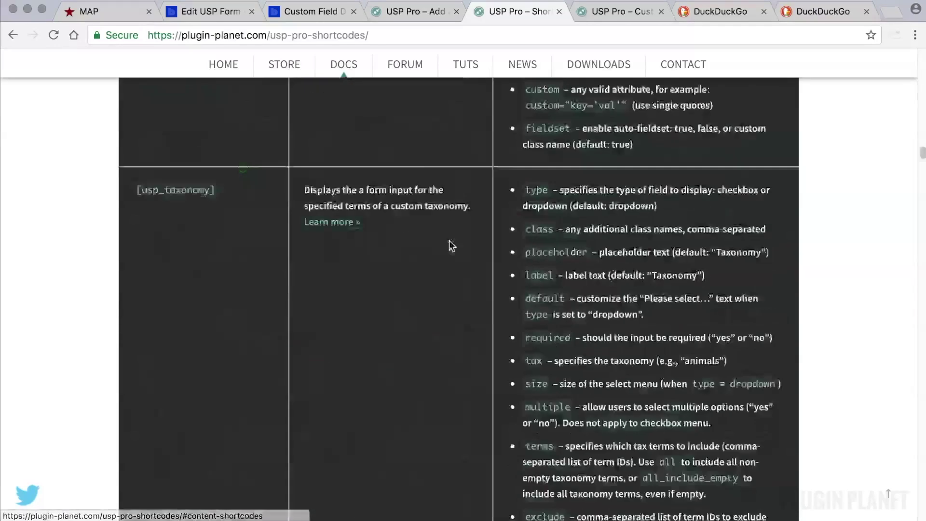
Look through the attribute definitions for the usp_custom_field shortcode, including field, type, label, placeholder and options.
scroll(470, 256, down, 2)
scroll(470, 259, down, 4)
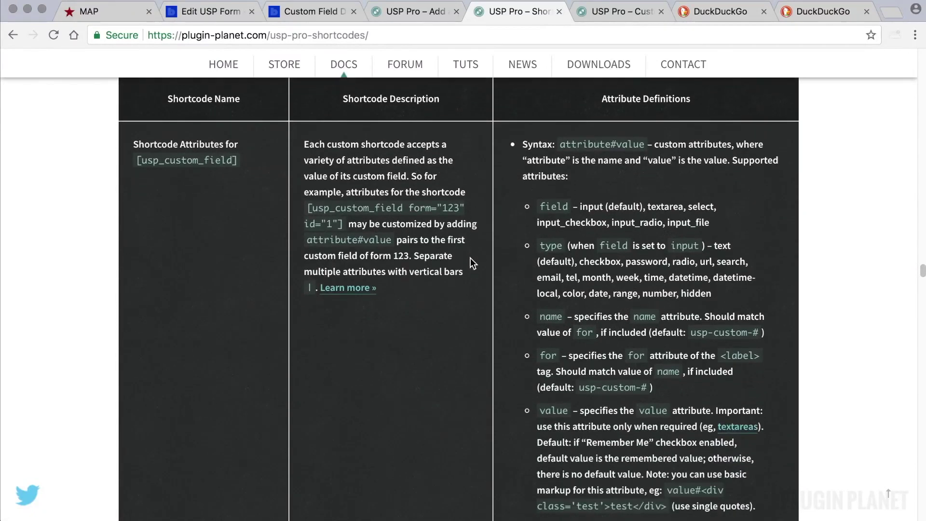
scroll(470, 263, down, 6)
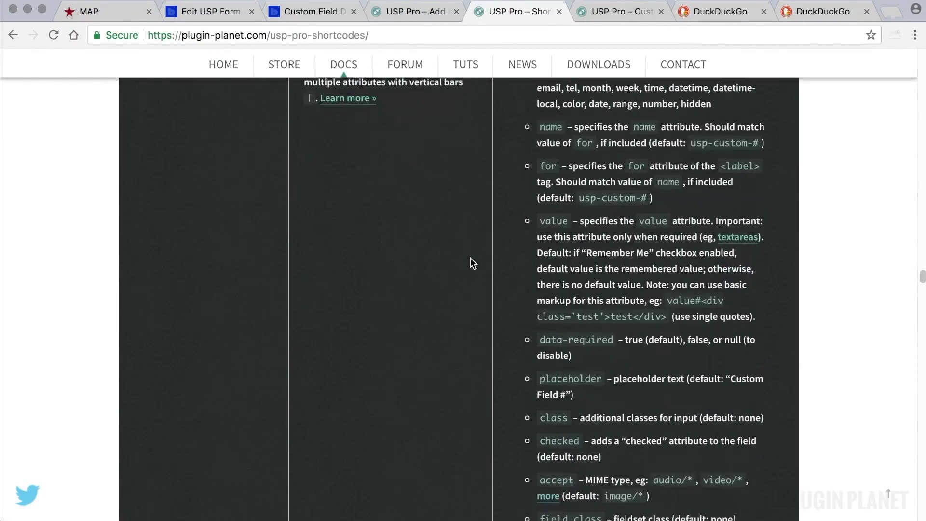
scroll(470, 258, down, 9)
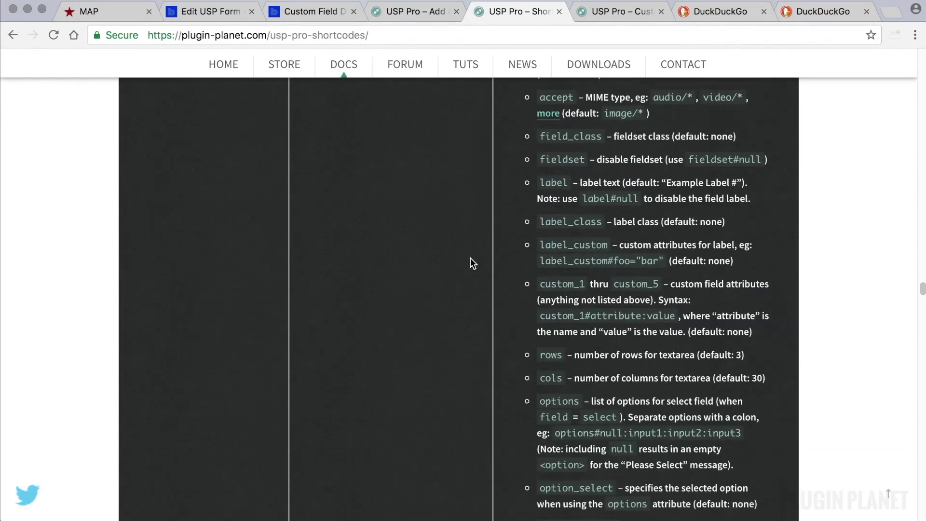
scroll(470, 263, down, 5)
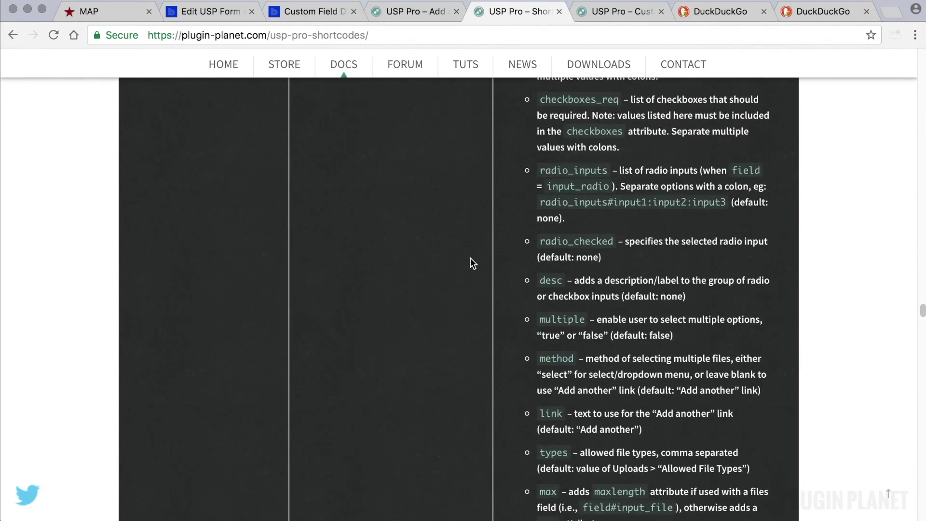
scroll(471, 263, up, 7)
scroll(471, 263, up, 8)
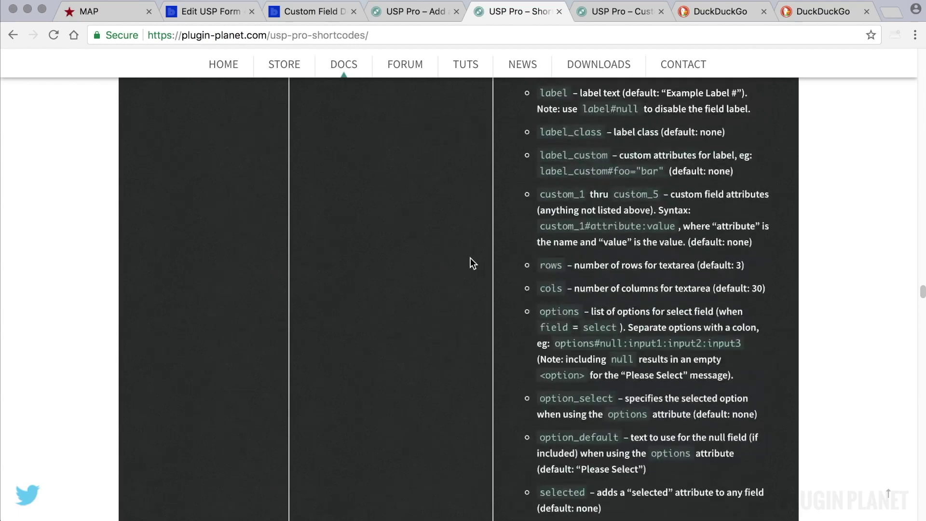
scroll(470, 263, up, 3)
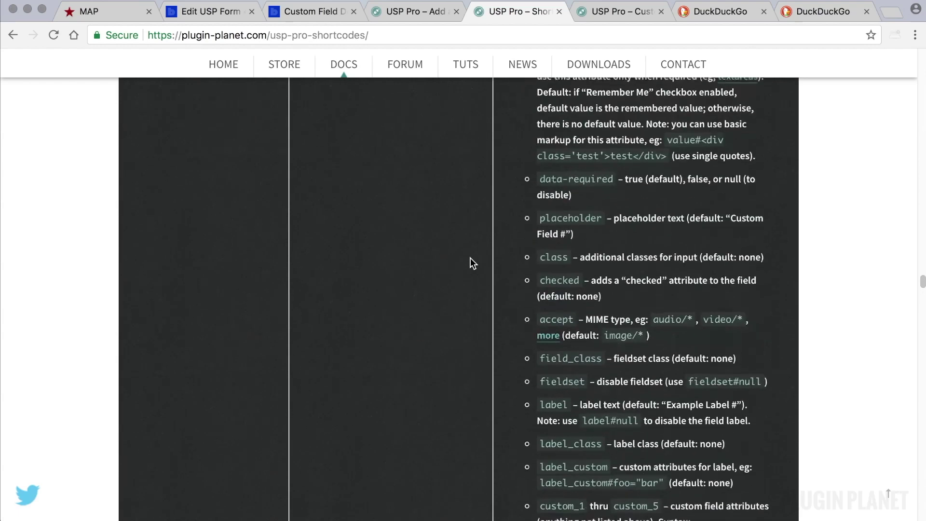
scroll(470, 263, up, 5)
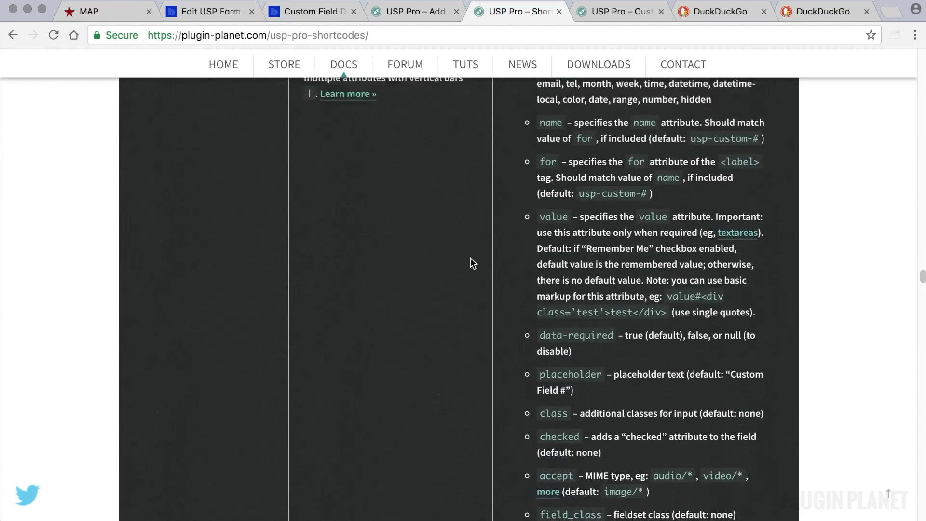
scroll(536, 304, up, 1)
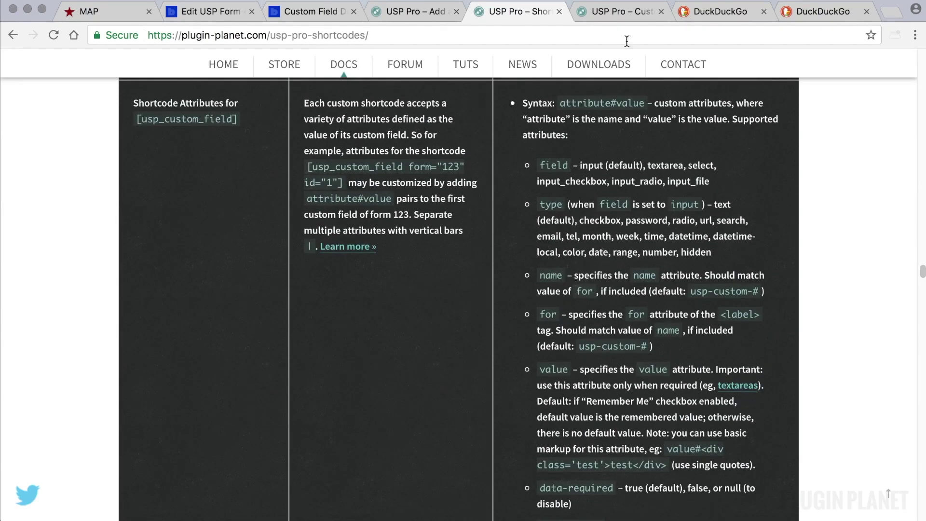
Go to the USP Pro Custom Fields documentation and open the site's Tutorials page from it in a new tab.
click(614, 12)
scroll(612, 257, down, 3)
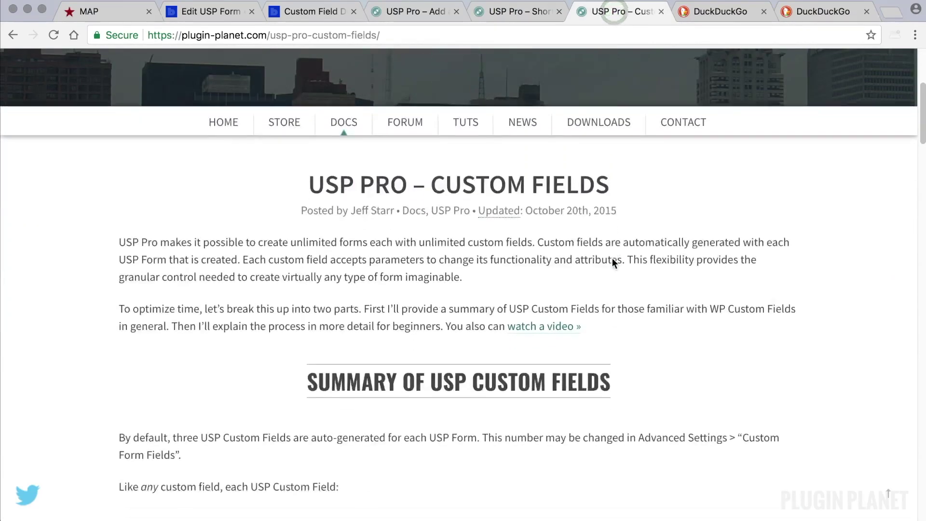
scroll(610, 259, up, 5)
right_click(473, 355)
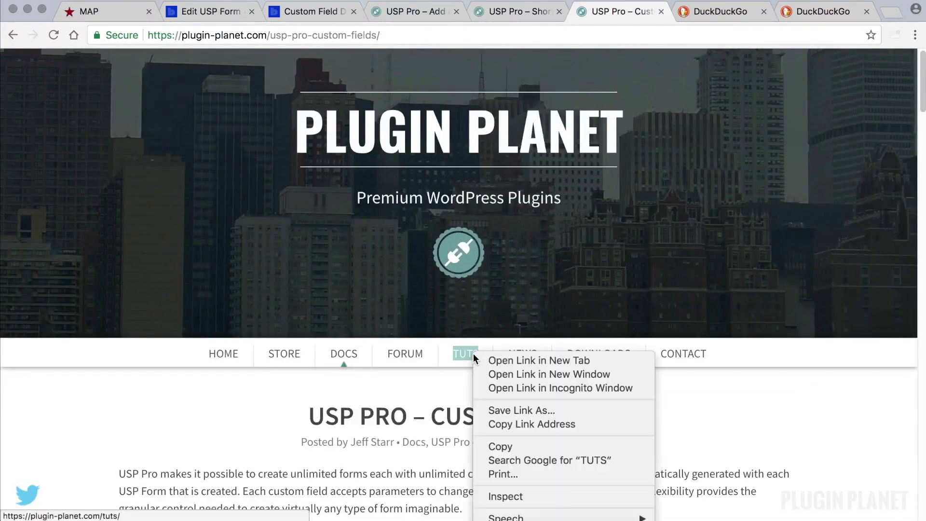
click(522, 361)
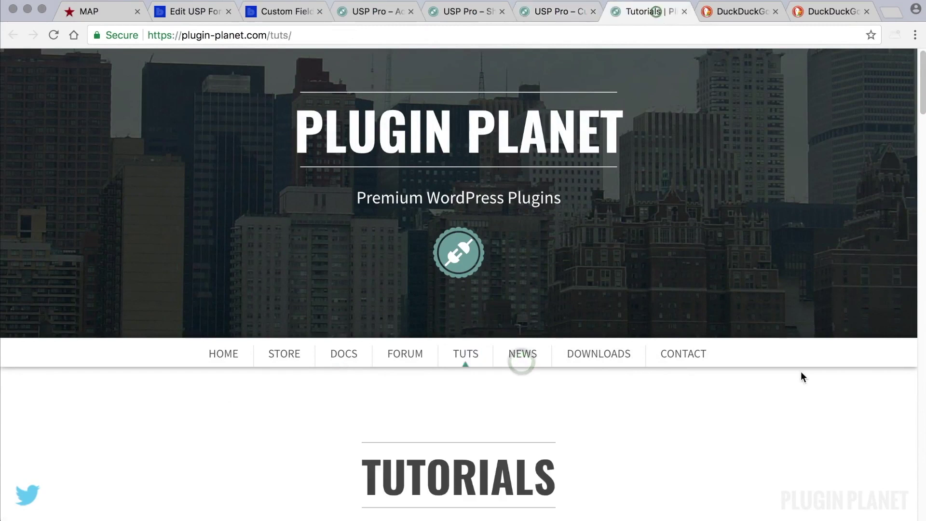
Search the tutorials for "recipe" and open the USP Pro – Custom Field Recipes article.
scroll(791, 368, down, 5)
click(700, 416)
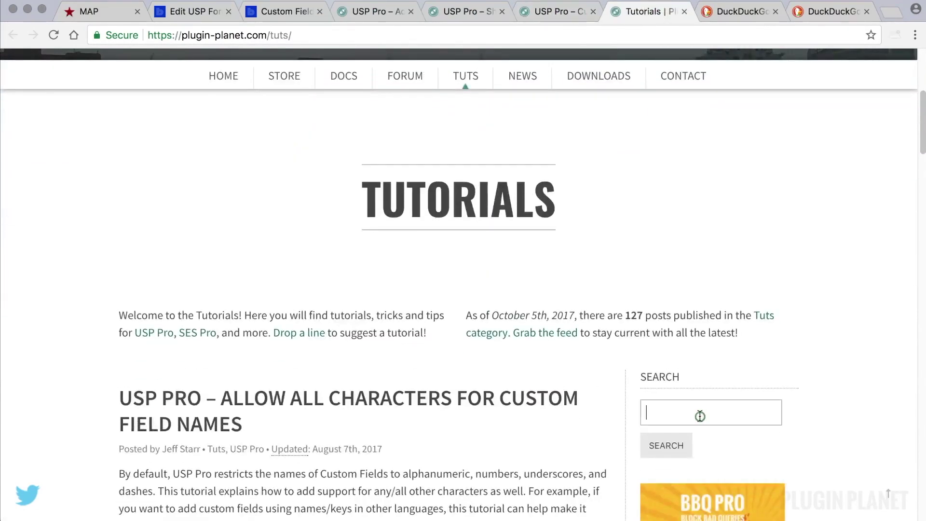
text(recipe)
scroll(694, 415, down, 9)
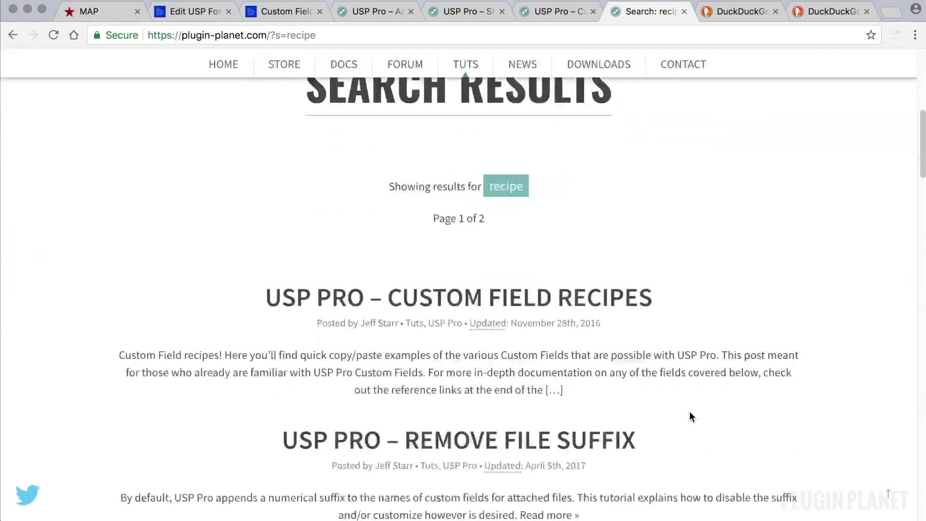
click(536, 244)
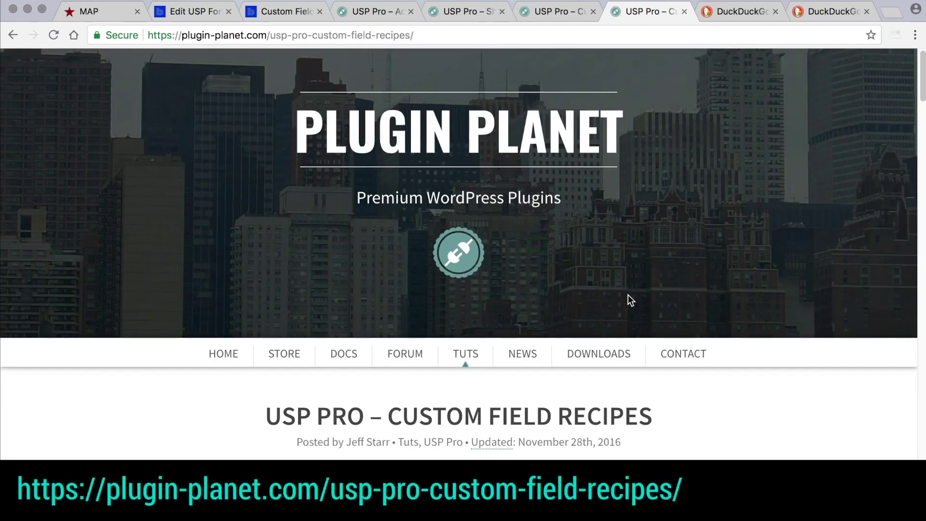
Copy the Text Input recipe from the article's Custom Text Fields section.
scroll(628, 295, down, 3)
scroll(627, 300, down, 4)
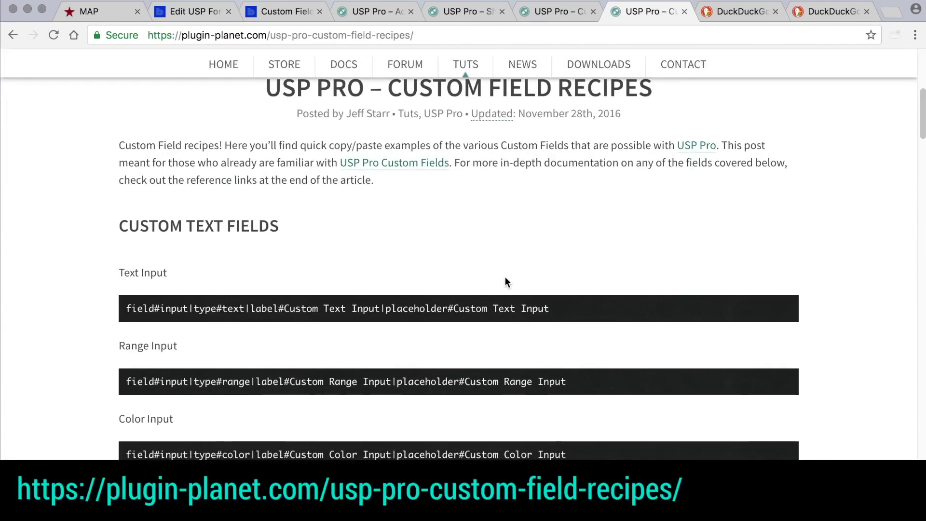
scroll(505, 277, up, 1)
scroll(316, 244, down, 3)
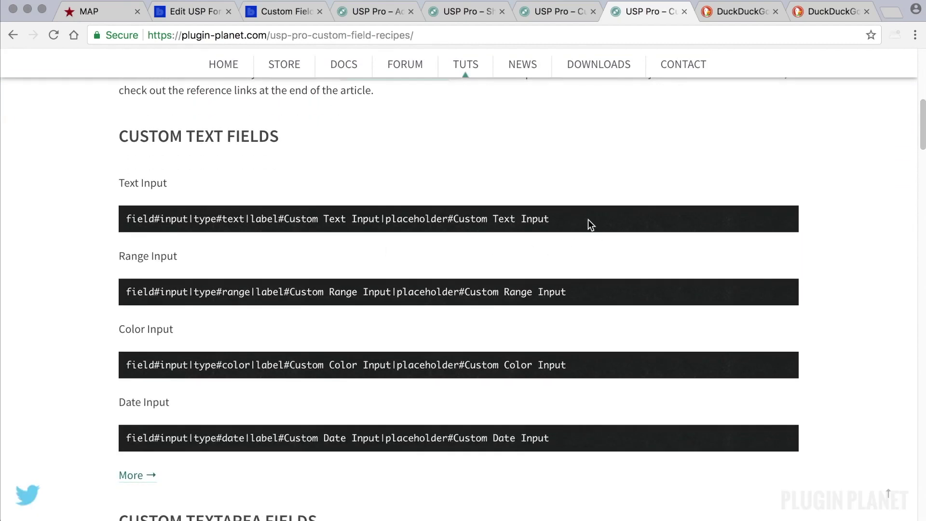
drag(587, 220, 174, 210)
key(super+c)
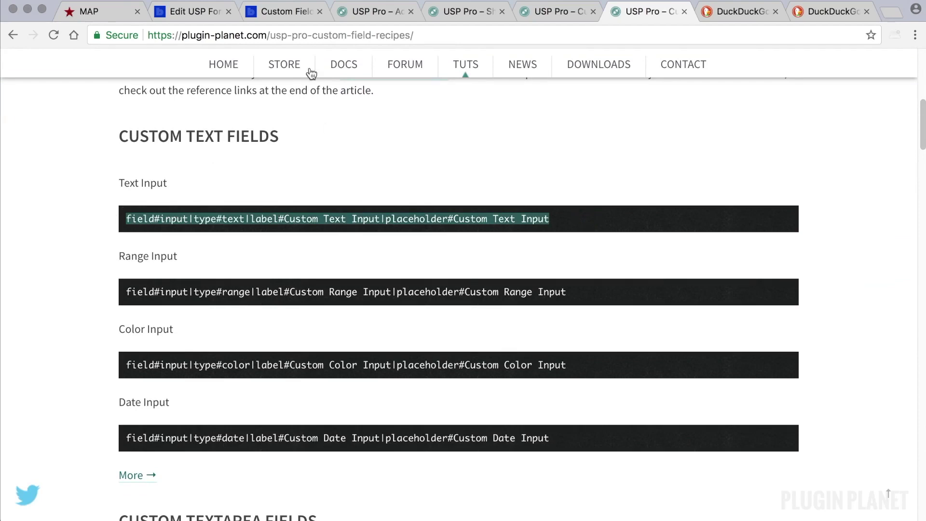
Set the id="1" custom field's value to field#input|type#text|label#Custom Text Input|placeholder#Custom Text Input, and update both the field and the form.
click(193, 12)
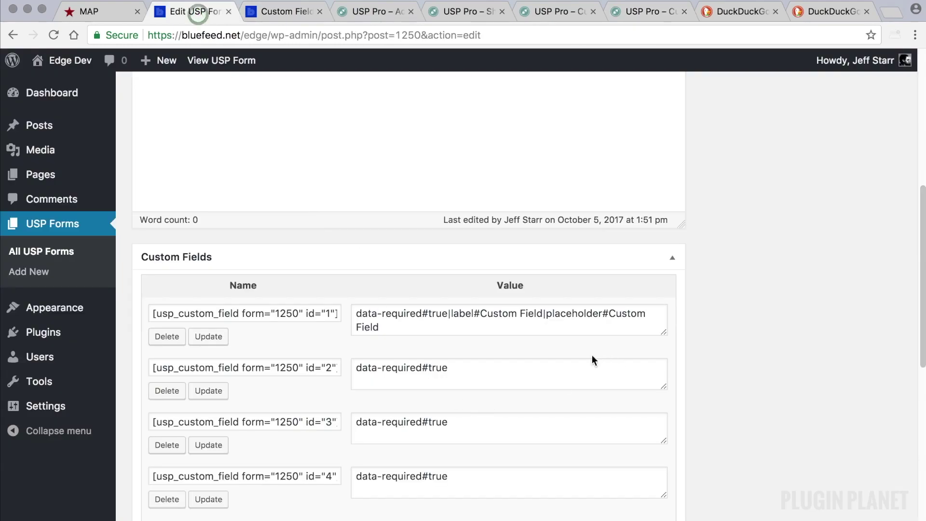
drag(398, 327, 336, 311)
key(BackSpace)
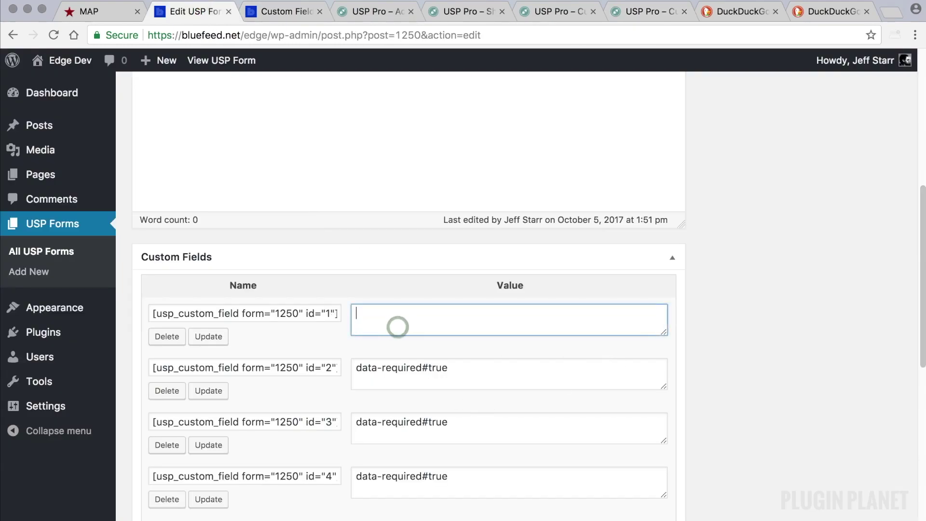
key(super+v)
click(207, 337)
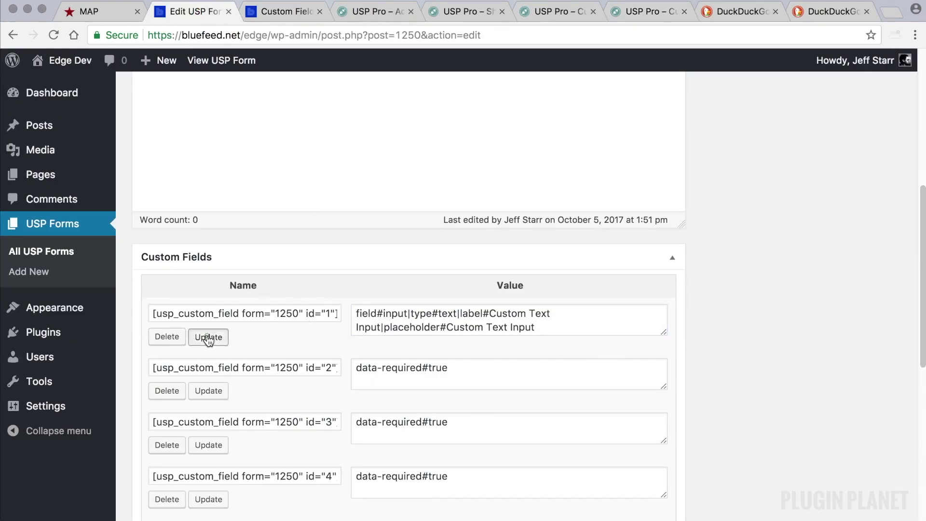
scroll(784, 292, up, 5)
click(868, 80)
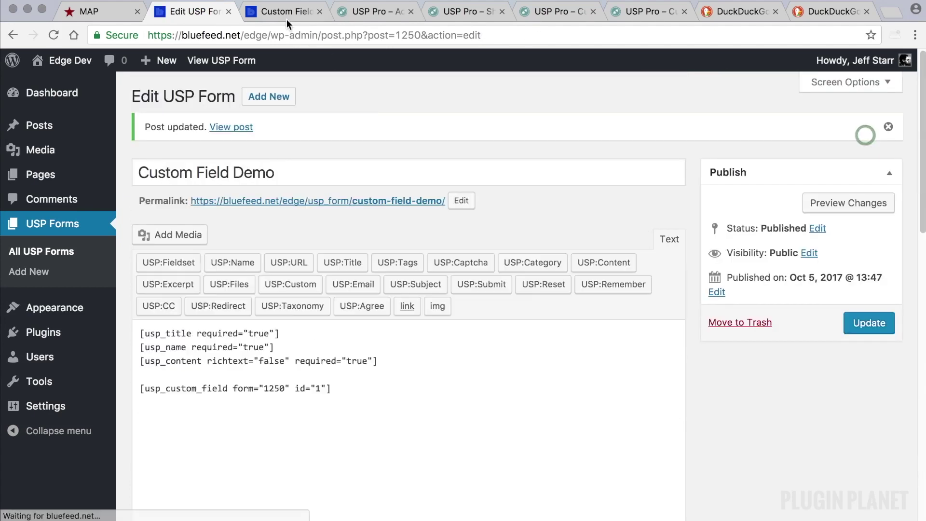
Reload the public Custom Field Demo page to check the custom text input.
click(286, 15)
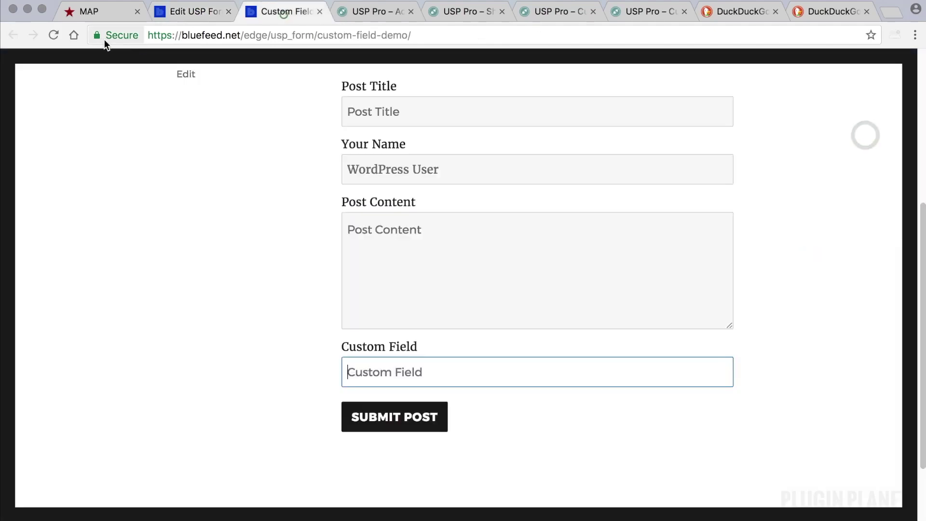
click(54, 34)
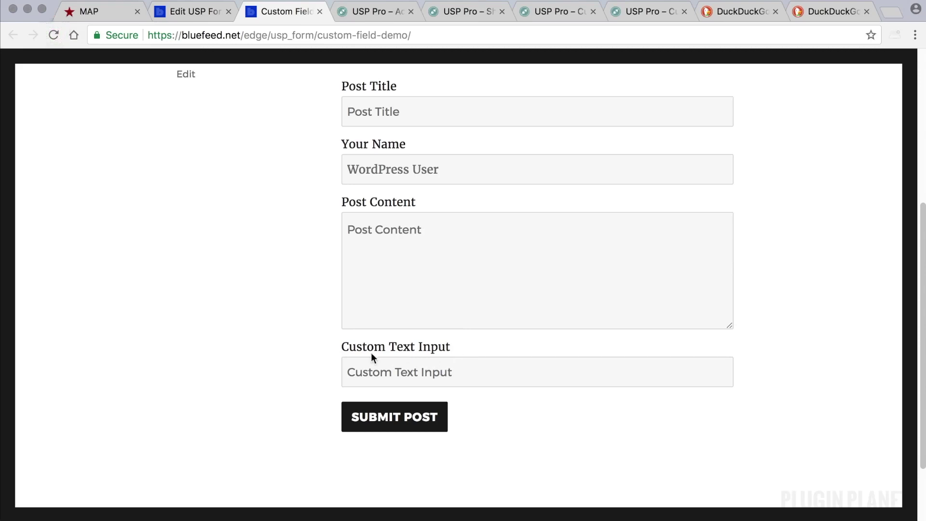
Copy the Range Input recipe from the Custom Field Recipes article.
click(636, 12)
click(474, 339)
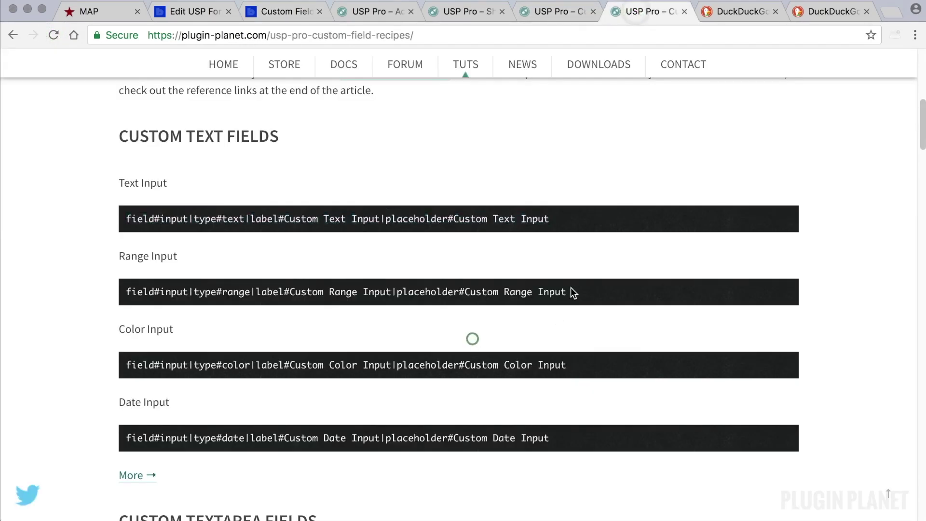
drag(570, 291, 123, 290)
key(ctrl+c)
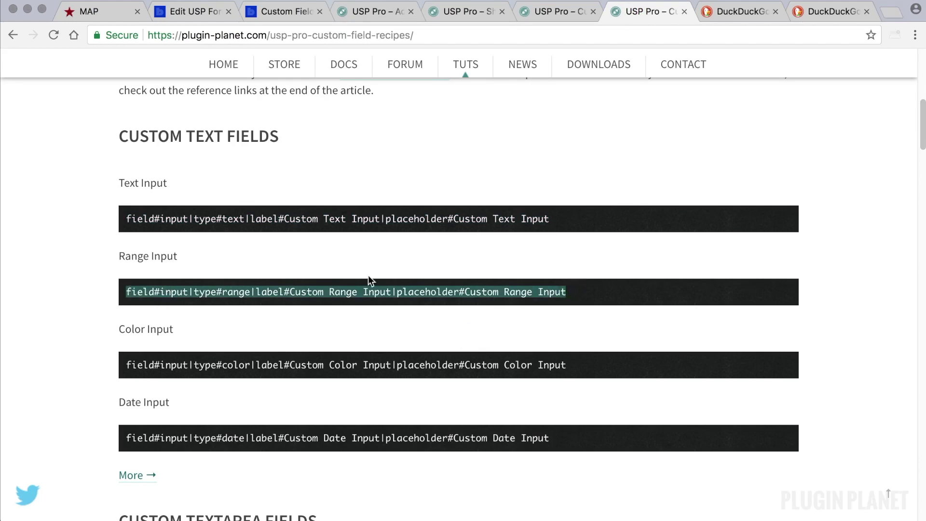
Replace the id="1" custom field's value with field#input|type#range|label#Custom Range Input|placeholder#Custom Range Input, and update both the field and the form.
click(194, 13)
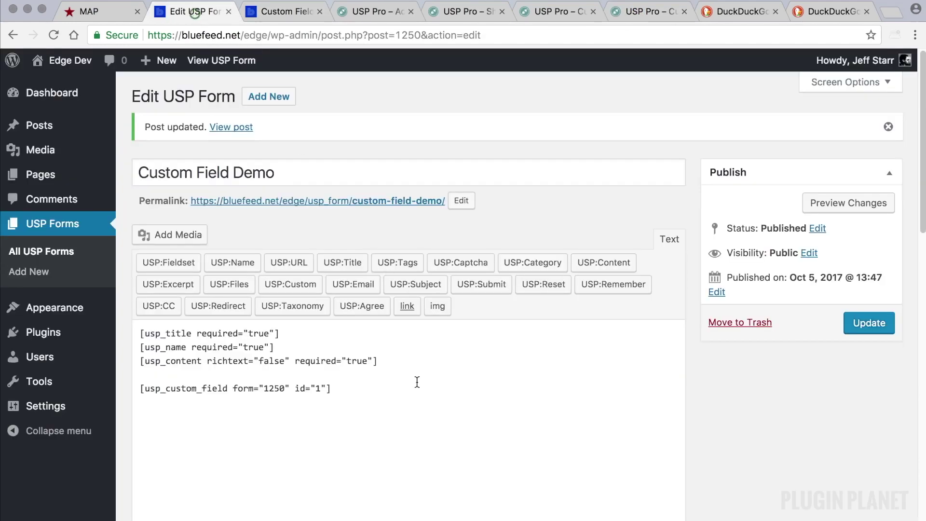
scroll(419, 396, down, 5)
click(545, 357)
key(ctrl+a)
key(BackSpace)
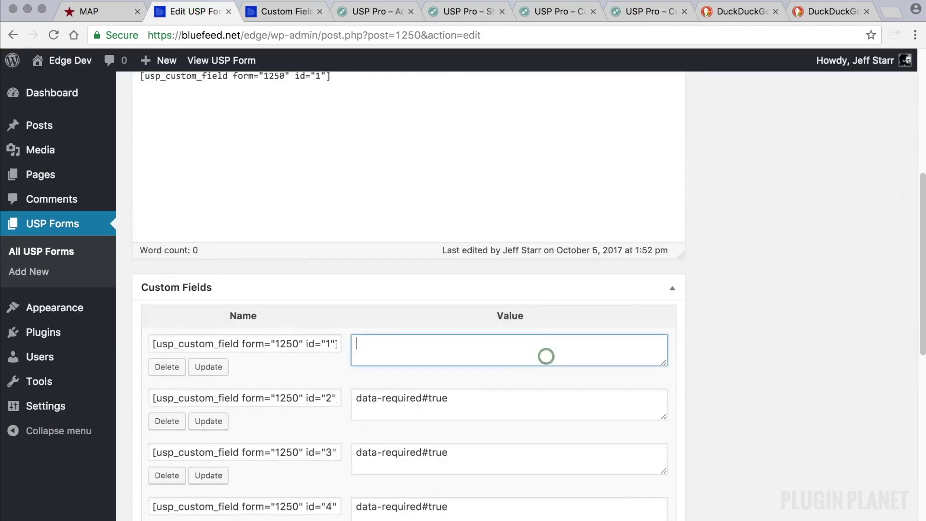
key(ctrl+v)
click(207, 367)
scroll(716, 311, up, 5)
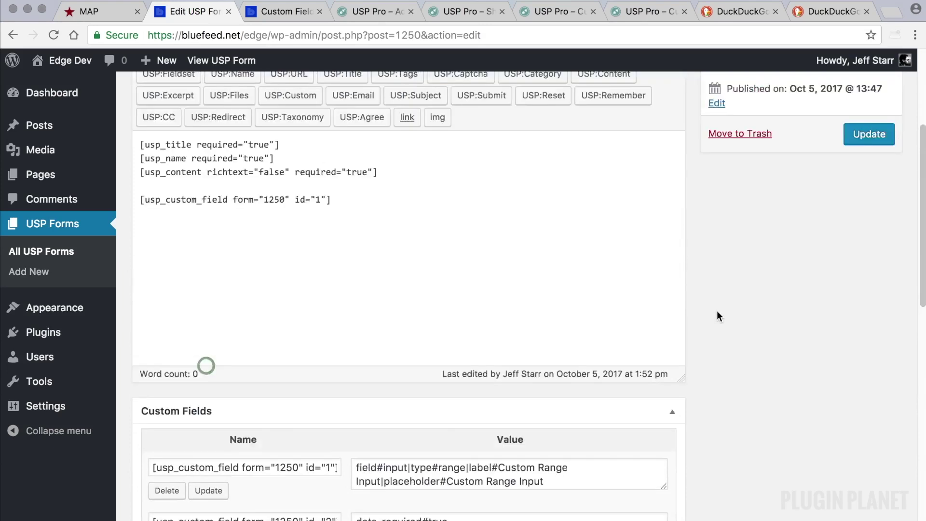
click(881, 172)
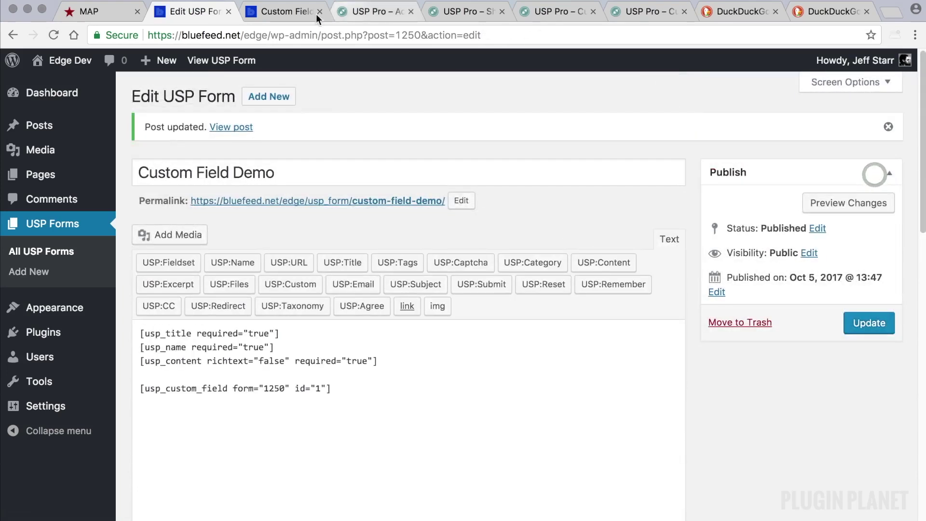
Reload the public Custom Field Demo page and try out the Custom Range Input slider.
click(311, 12)
click(54, 35)
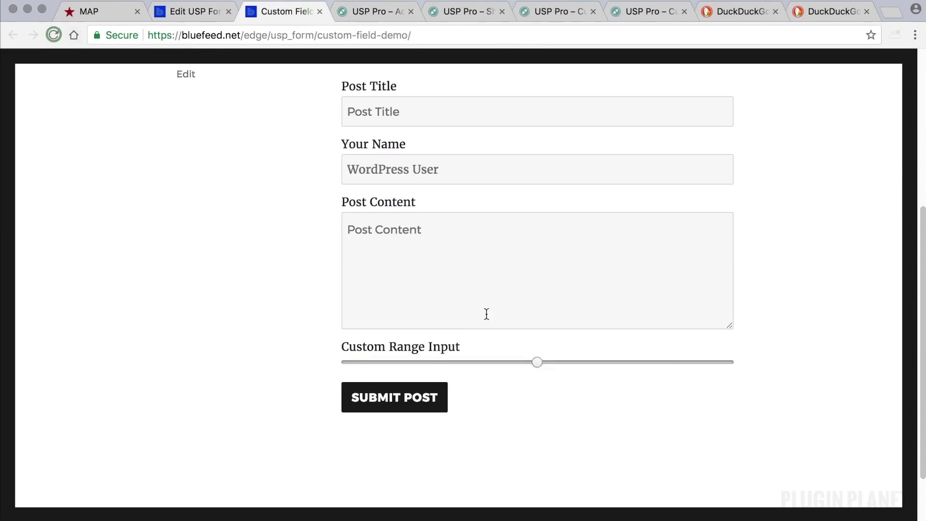
drag(538, 364, 591, 143)
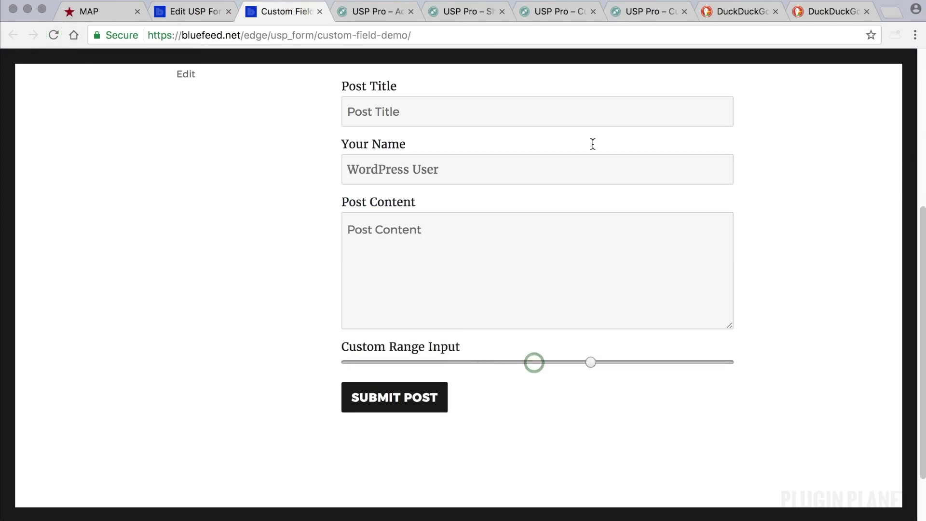
Copy the Regular Textarea recipe from the Custom Textarea Fields section of the recipes article.
click(641, 12)
scroll(513, 244, down, 6)
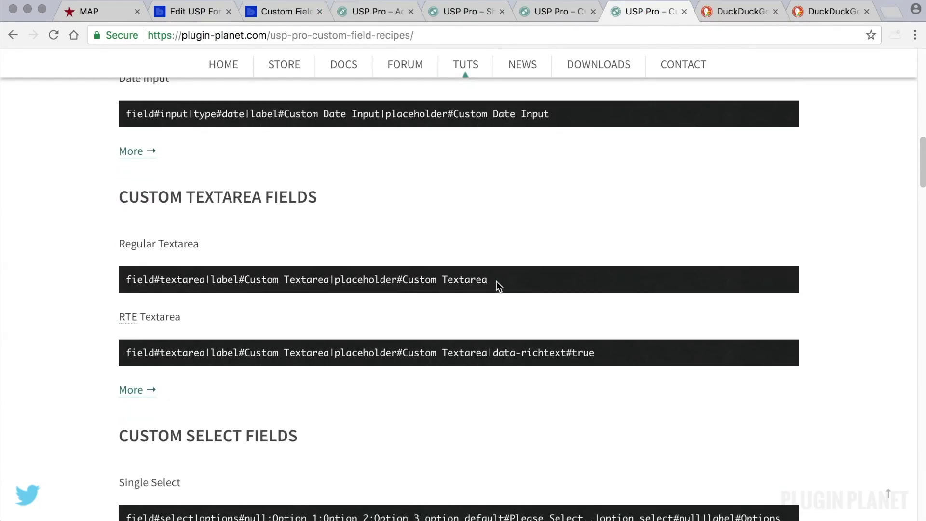
drag(496, 283, 124, 277)
key(super+c)
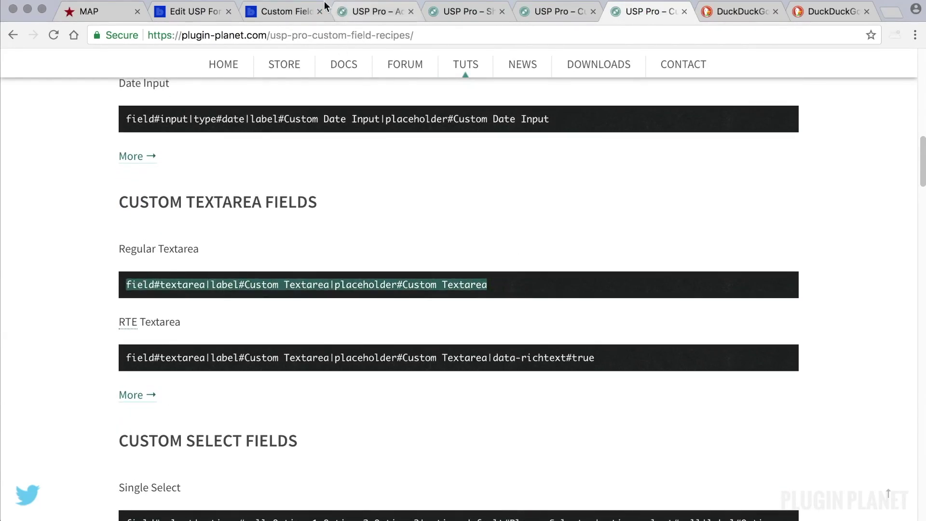
Replace the id="2" custom field's value with field#textarea|label#Custom Textarea|placeholder#Custom Textarea, and update both the field and the form.
click(195, 13)
scroll(720, 485, down, 8)
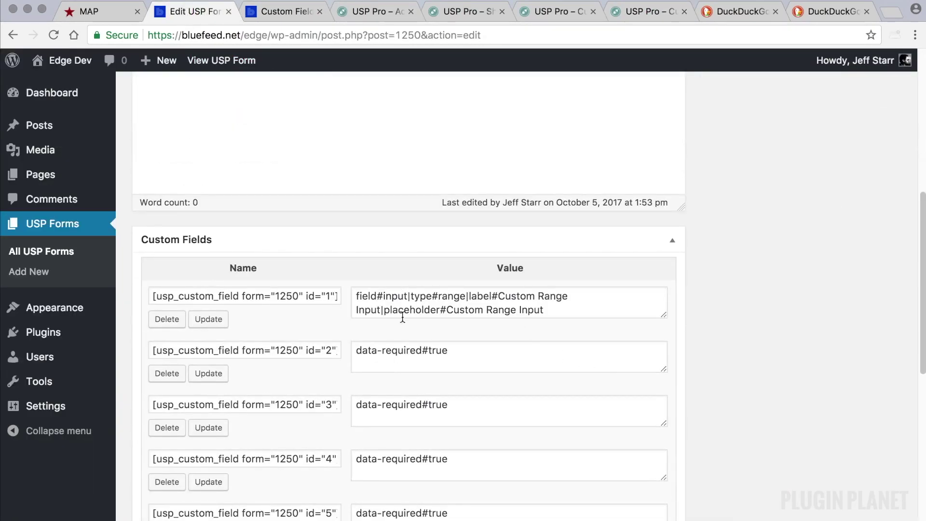
double_click(327, 351)
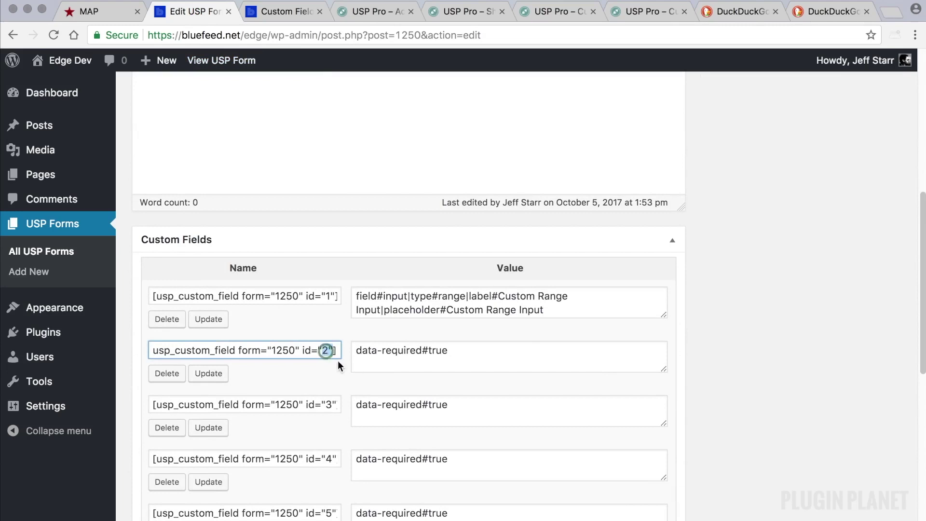
triple_click(486, 352)
key(BackSpace)
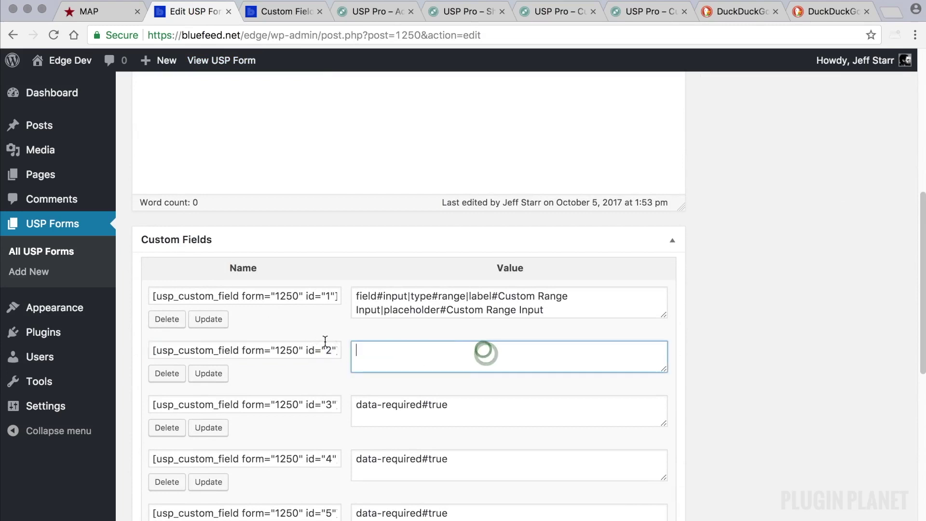
key(super+v)
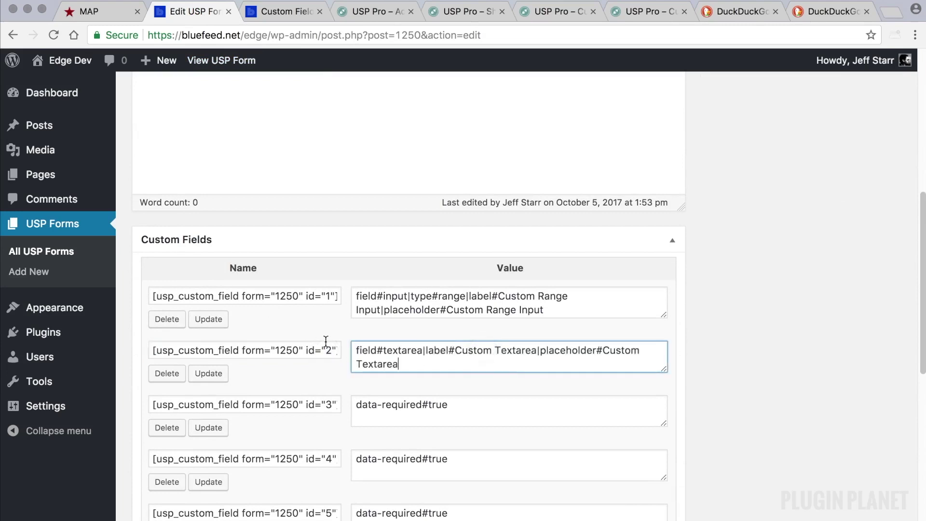
click(206, 380)
scroll(721, 308, up, 4)
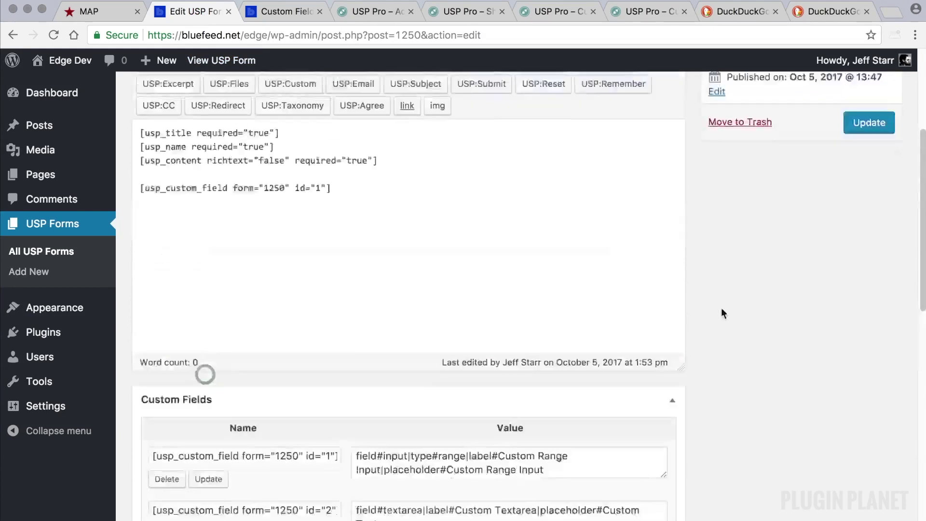
click(864, 134)
Reload the public Custom Field Demo page and compare its fields with the shortcodes in the form editor.
click(293, 13)
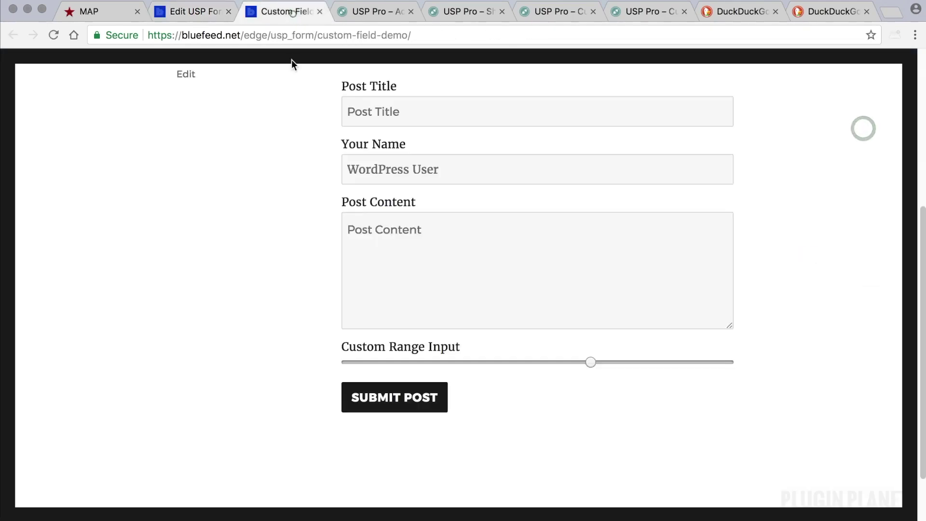
click(54, 35)
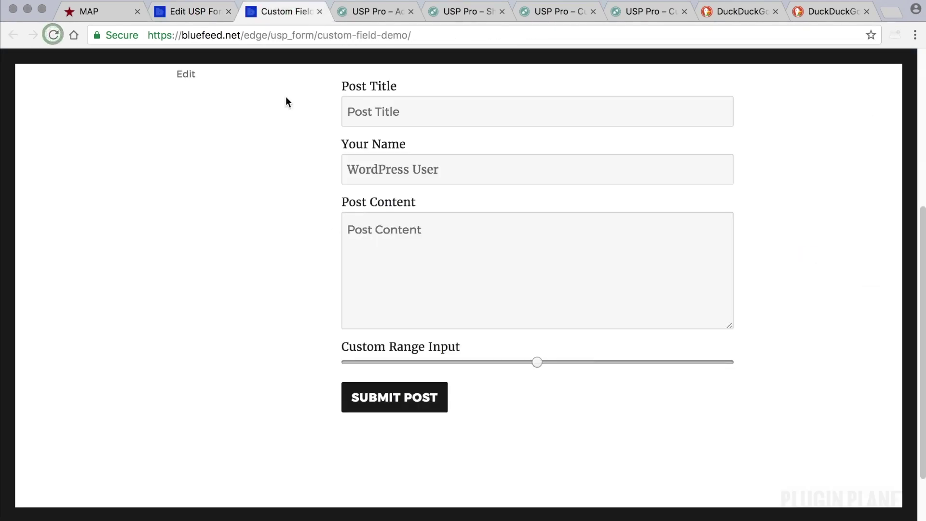
click(203, 18)
scroll(844, 475, down, 5)
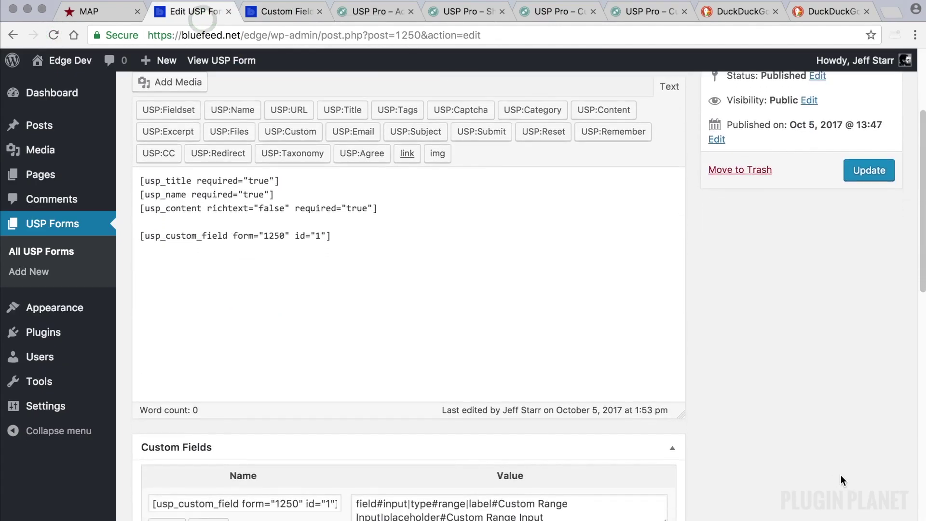
click(299, 12)
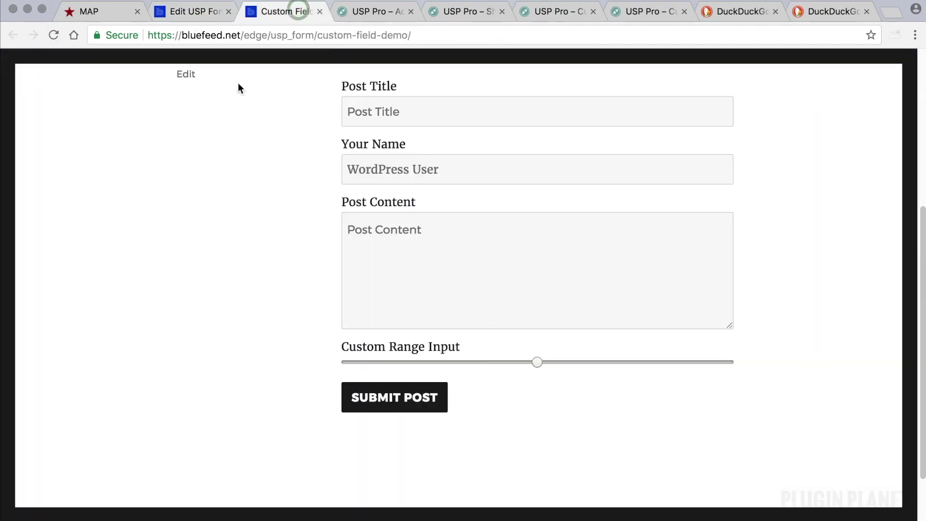
Copy the id="2" custom field's shortcode and add [usp_custom_field form="1250" id="2"] below the id="1" shortcode in the form content.
click(206, 4)
scroll(730, 415, down, 5)
scroll(675, 366, up, 2)
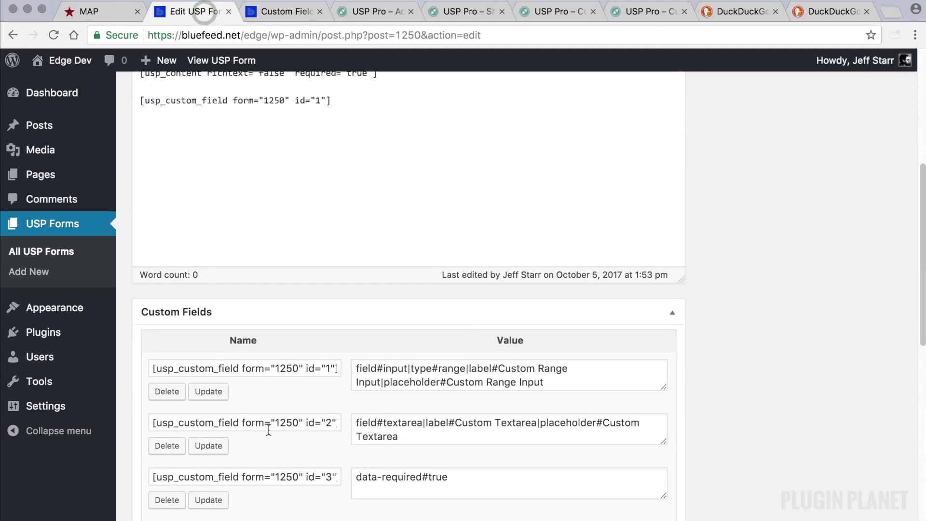
click(271, 422)
triple_click(271, 423)
key(super+c)
scroll(262, 299, up, 2)
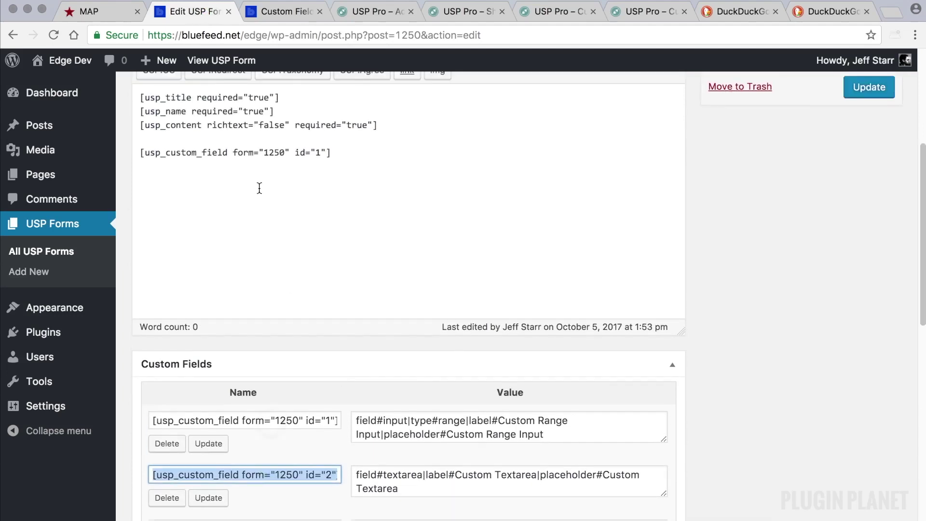
click(255, 174)
key(super+v)
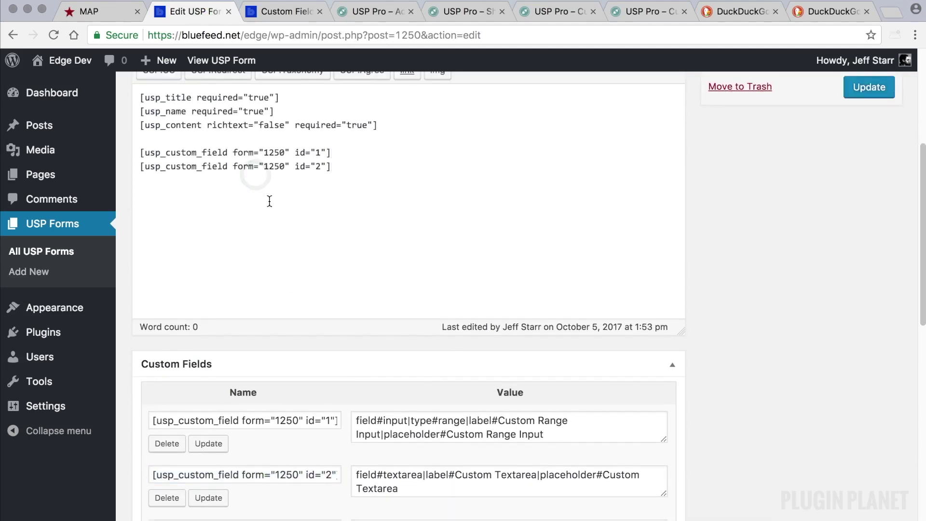
Compare the two custom field shortcodes in the form content with the matching names and values in the Custom Fields section.
scroll(269, 200, down, 1)
drag(335, 133, 140, 133)
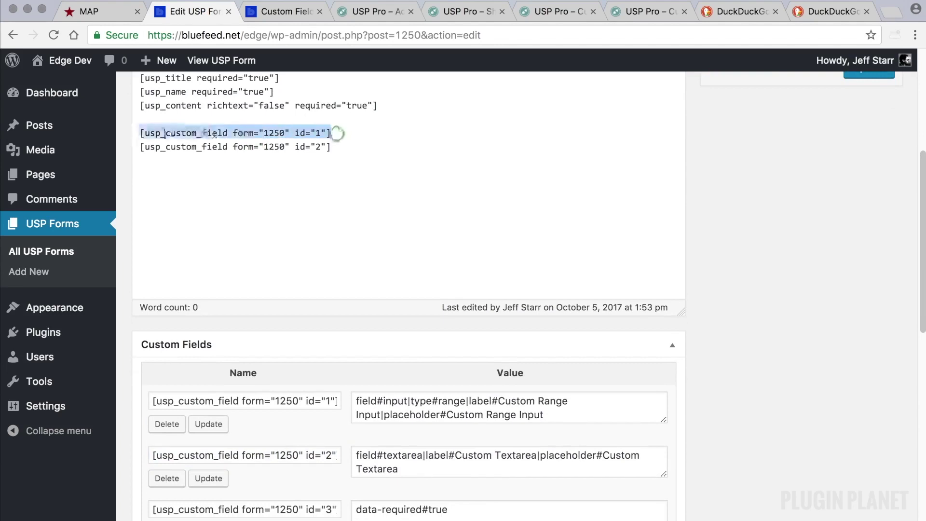
drag(334, 146, 140, 146)
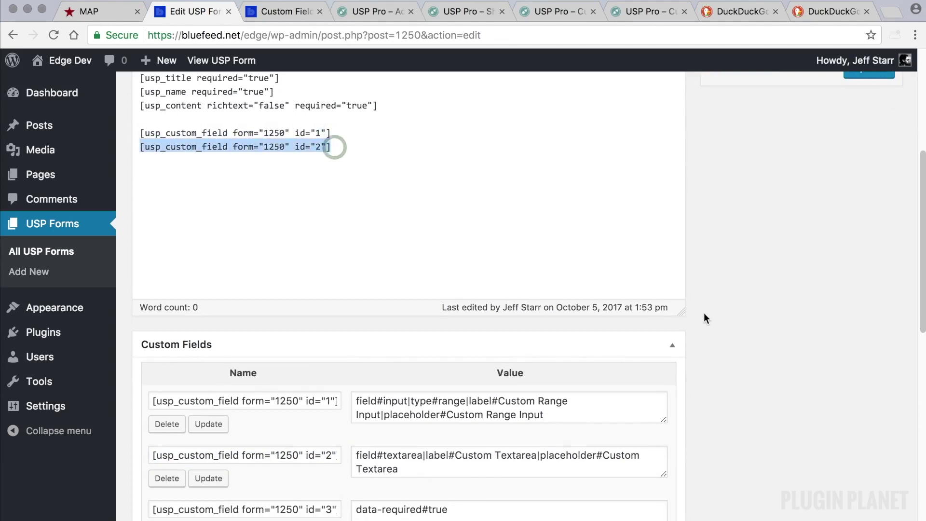
scroll(704, 313, down, 4)
drag(317, 310, 330, 312)
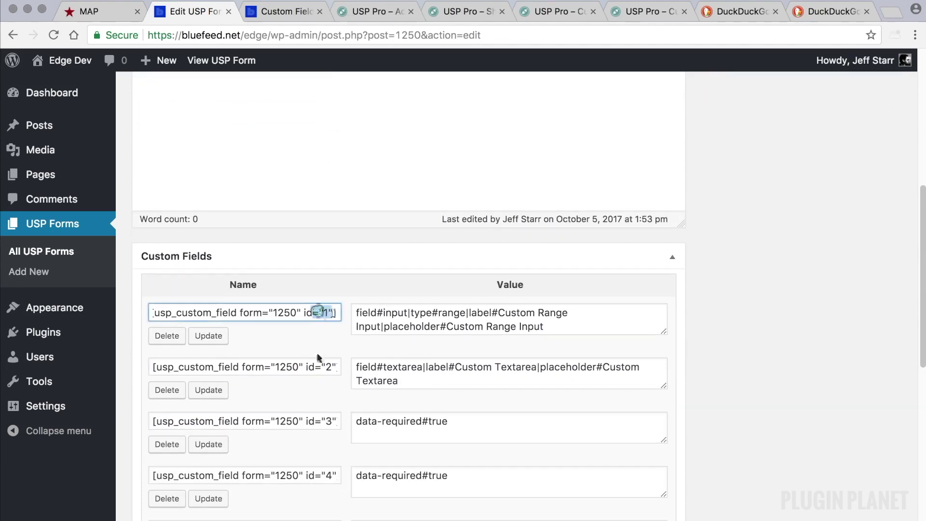
drag(313, 365, 337, 365)
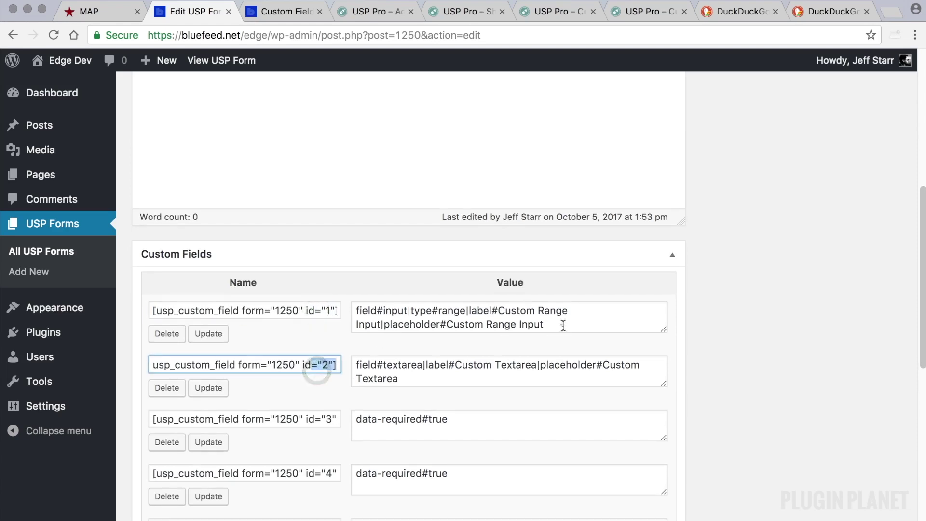
drag(563, 325, 355, 311)
drag(428, 379, 351, 370)
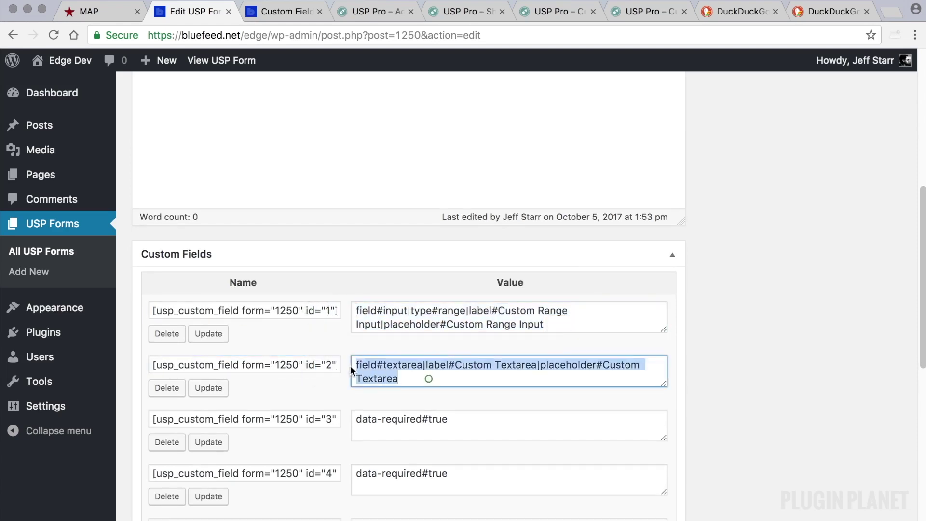
scroll(352, 371, down, 1)
click(403, 317)
drag(403, 381, 363, 362)
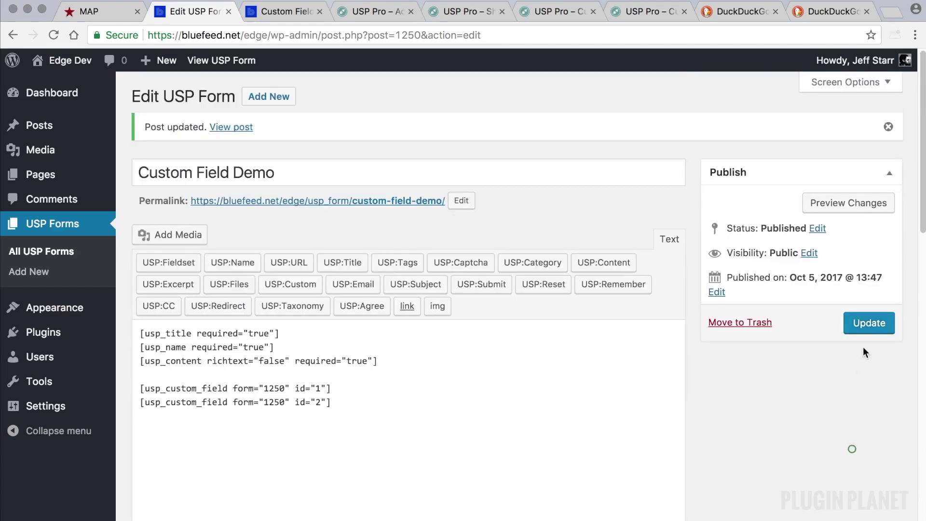
Update the form, reload the public Custom Field Demo page and try out the range slider and Custom Textarea field.
click(868, 322)
click(282, 13)
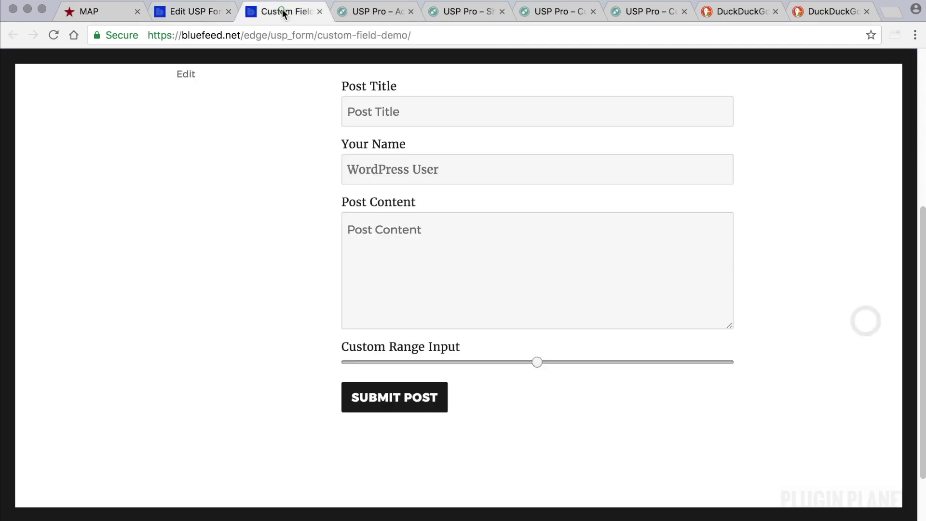
click(52, 34)
scroll(550, 311, down, 2)
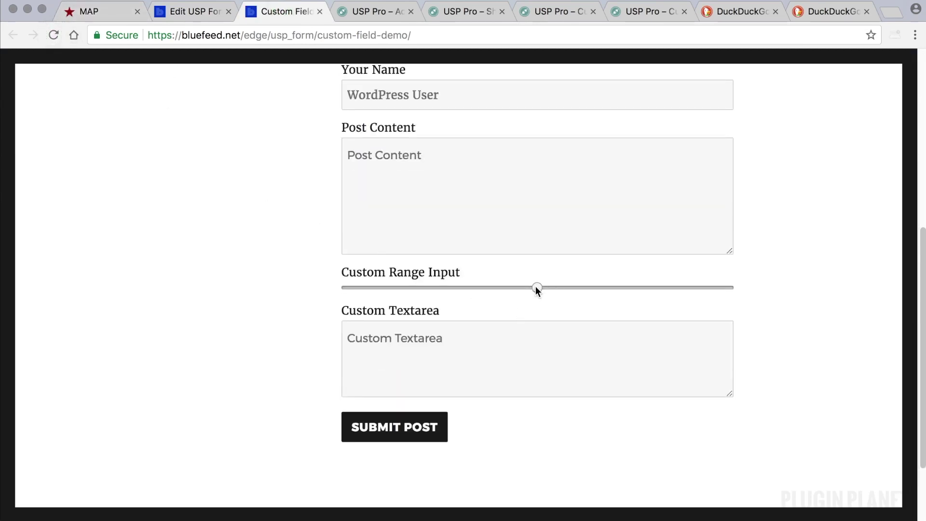
click(477, 344)
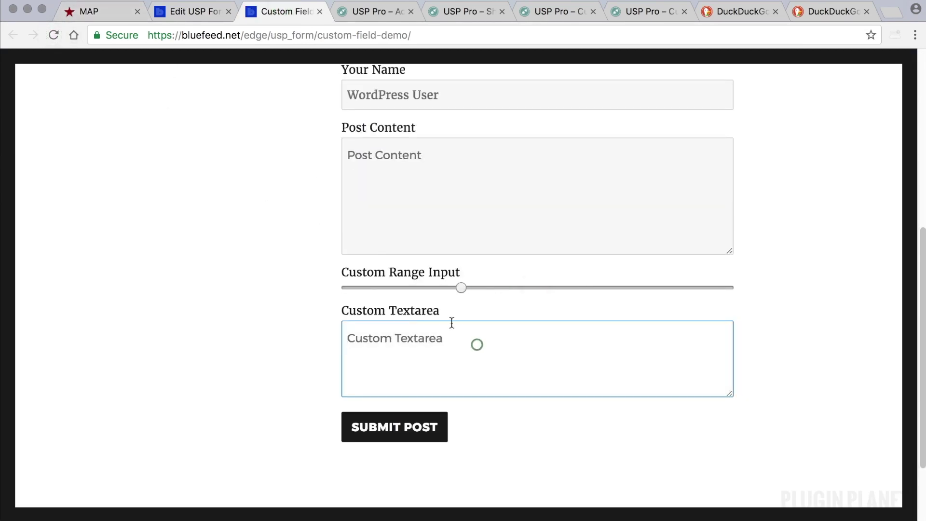
Copy the Single Select recipe from the Custom Select Fields section of the recipes article.
click(646, 14)
scroll(637, 237, down, 6)
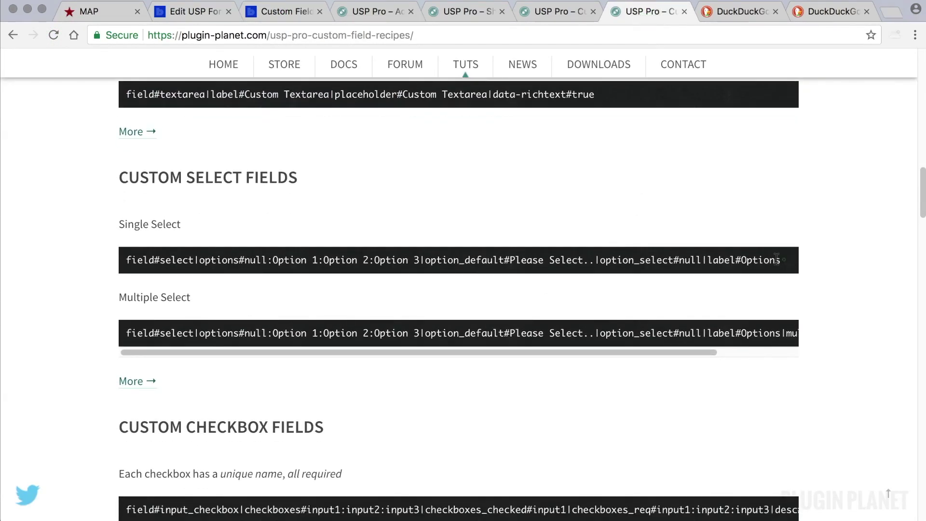
drag(776, 259, 126, 262)
key(super+c)
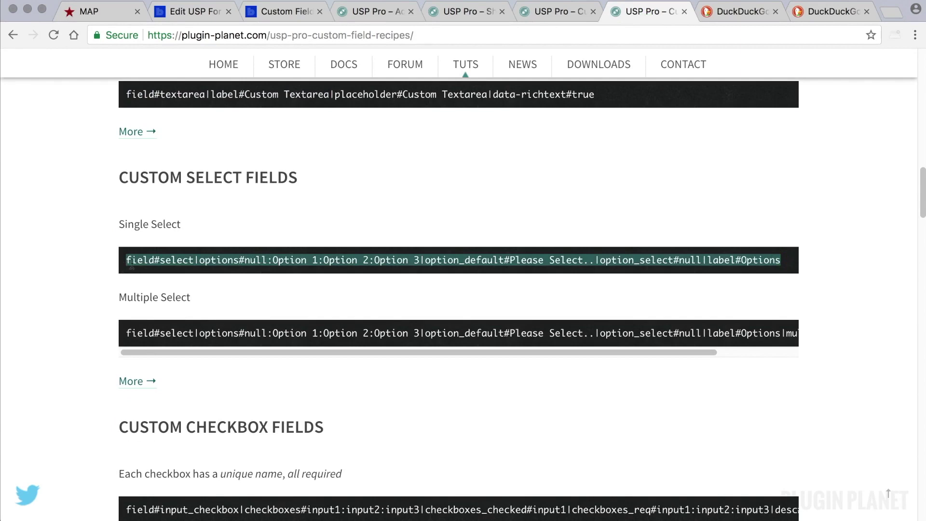
Replace the id="3" custom field's value with field#select|options#null:Option 1:Option 2:Option 3|option_default#Please Select..|option_select#null|label#Options, and update the field.
click(195, 11)
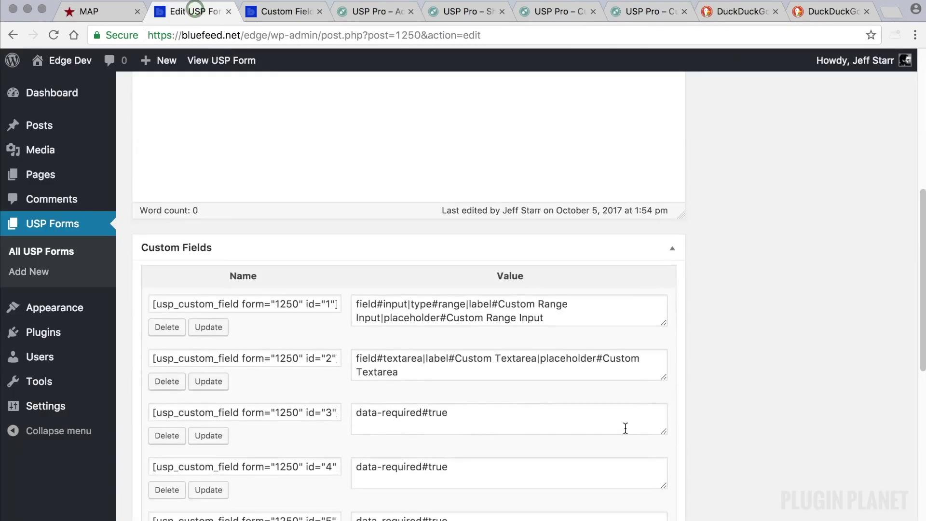
triple_click(482, 423)
key(super+v)
click(208, 435)
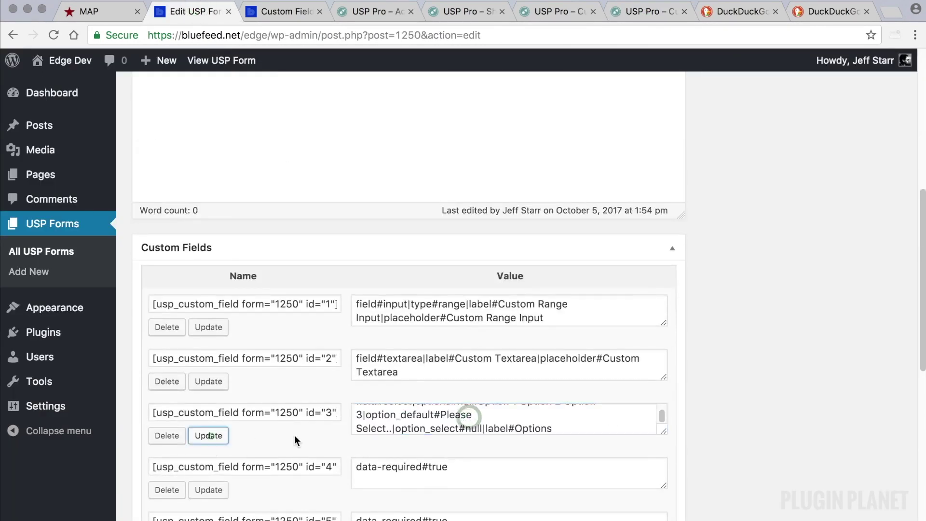
Add [usp_custom_field form="1250" id="3"] below the id="2" shortcode in the form content and update the form.
triple_click(286, 429)
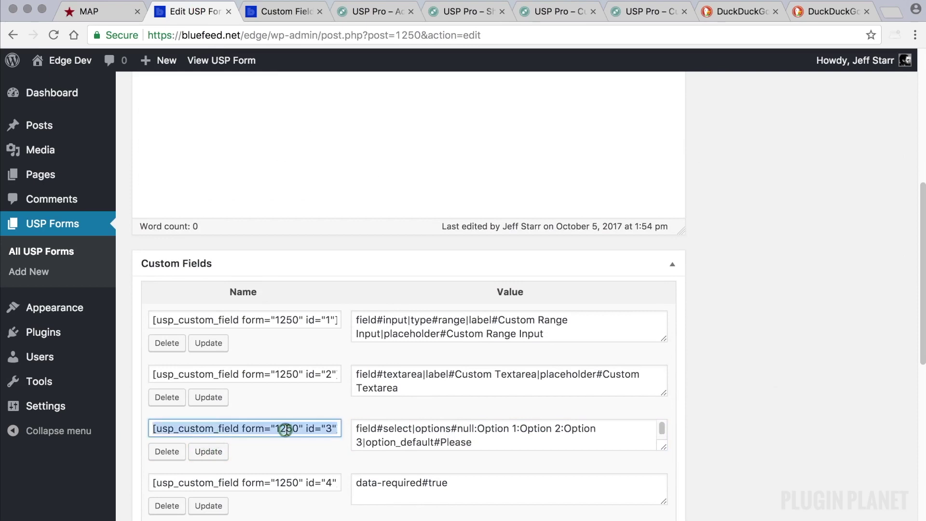
scroll(295, 283, up, 3)
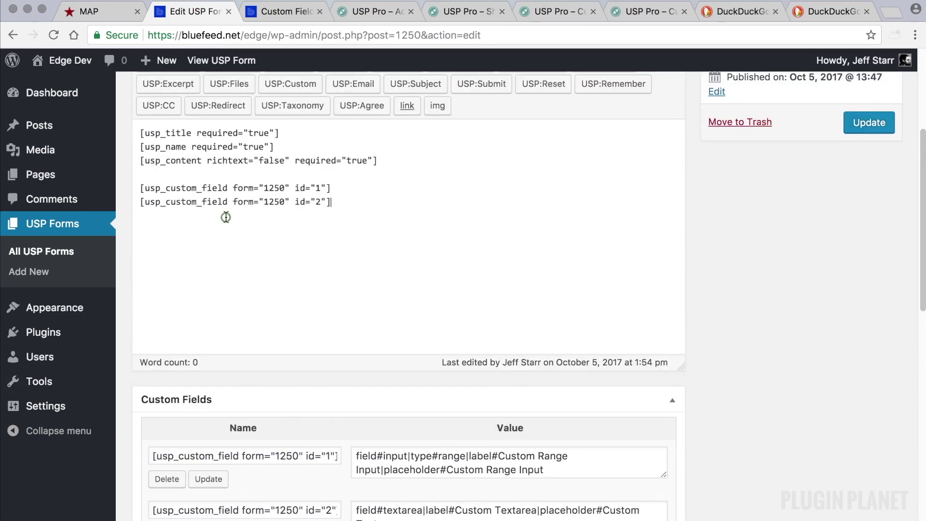
text([usp_custom_field form="1250" id="3"])
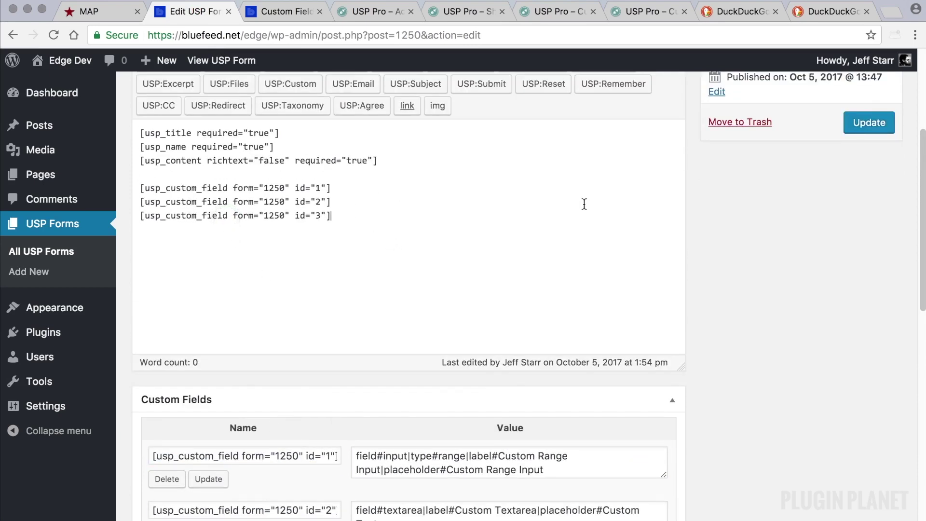
scroll(794, 227, up, 2)
click(869, 188)
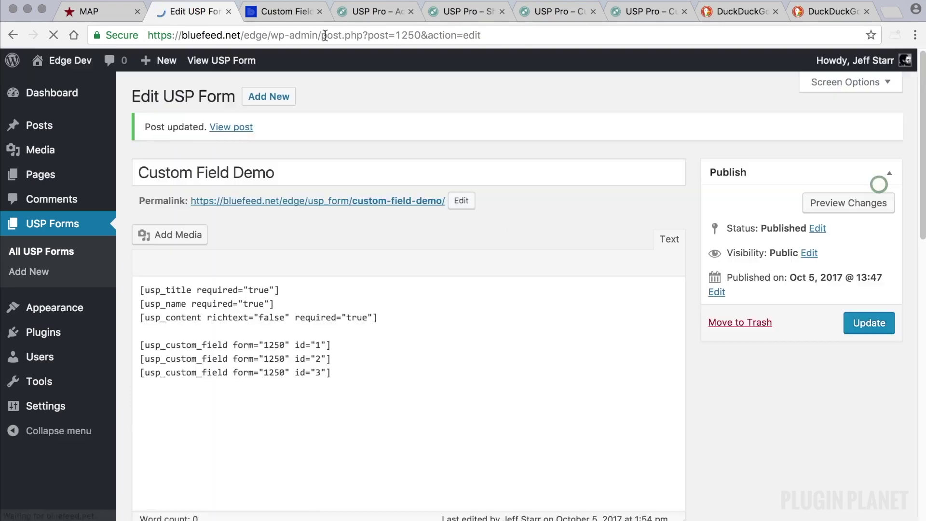
Reload the public Custom Field Demo page and check the choices offered by the Options select field.
click(285, 11)
click(53, 34)
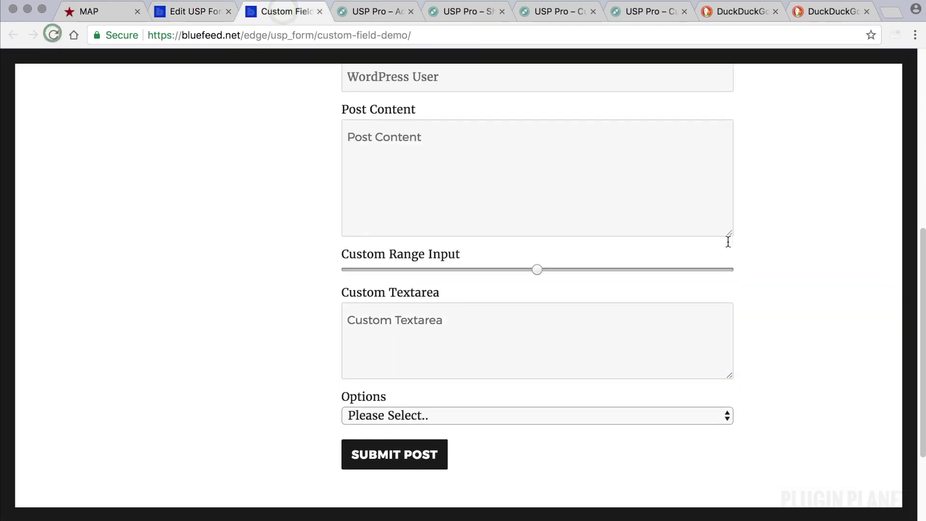
click(463, 345)
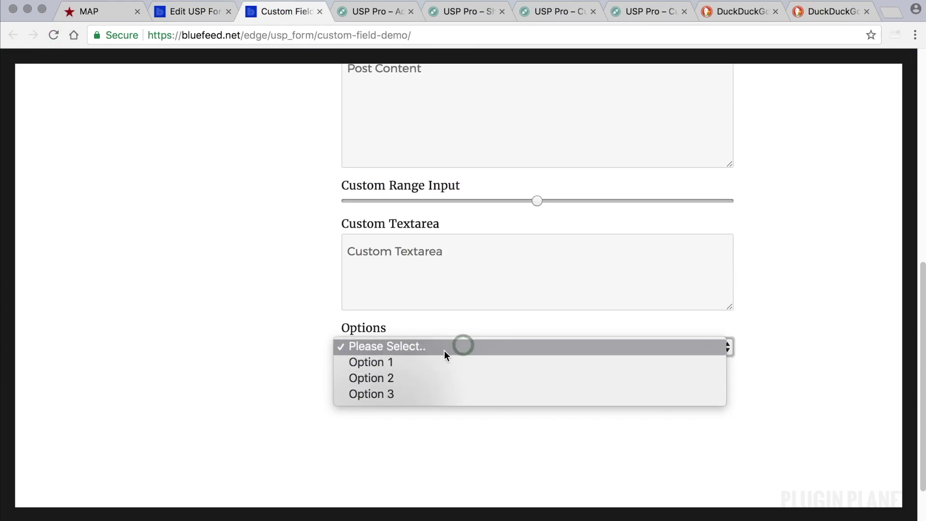
click(771, 308)
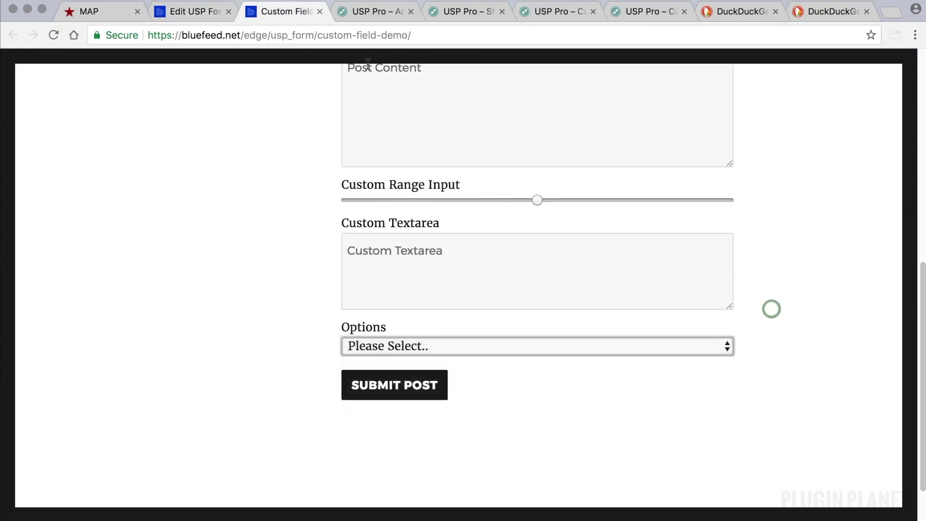
Look over the Custom Checkbox Fields recipes and the custom field attributes in the USP Pro shortcodes documentation.
click(649, 11)
scroll(534, 214, down, 3)
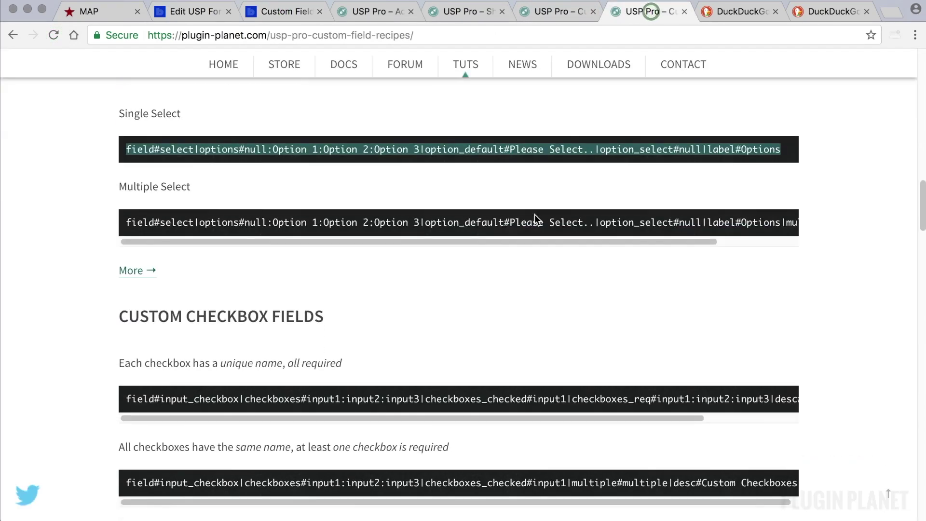
scroll(523, 296, down, 5)
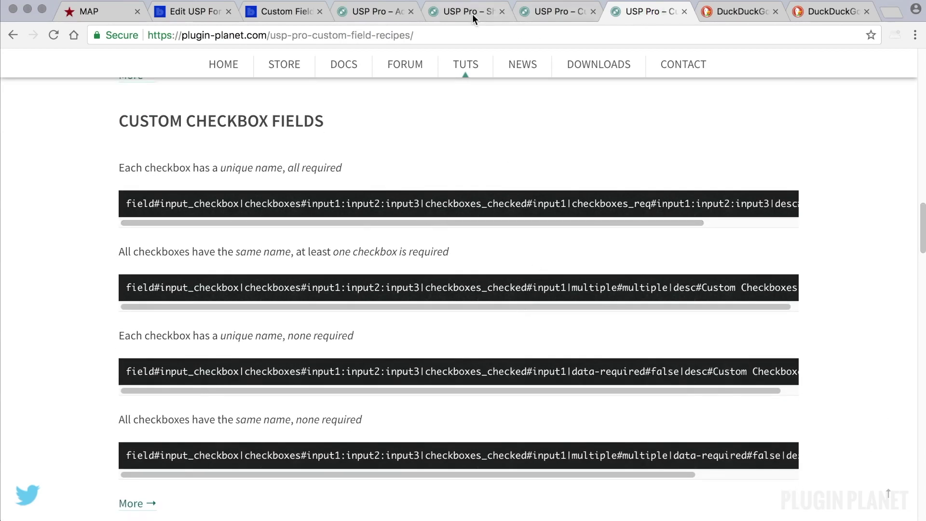
click(473, 14)
scroll(555, 248, down, 3)
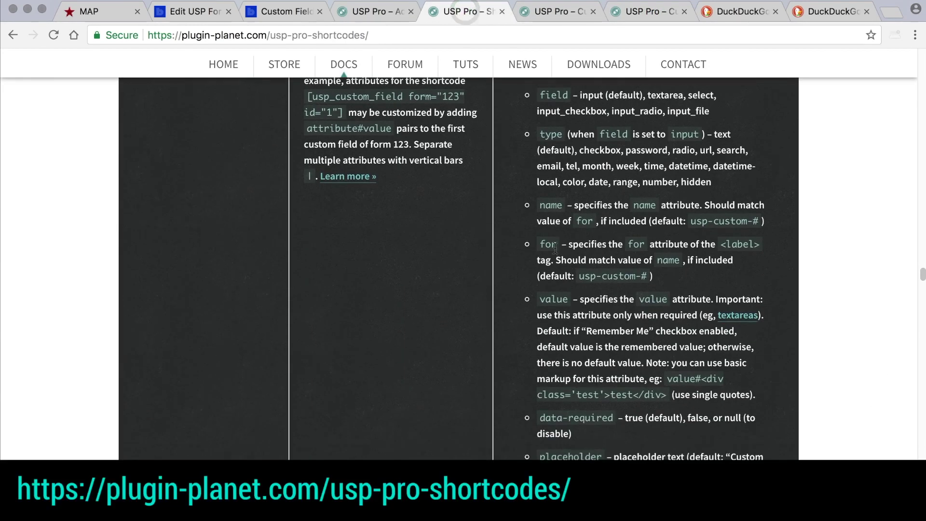
Read through the remaining custom field attributes in the shortcodes documentation, including label_class, rows, cols and the select options.
scroll(555, 248, down, 8)
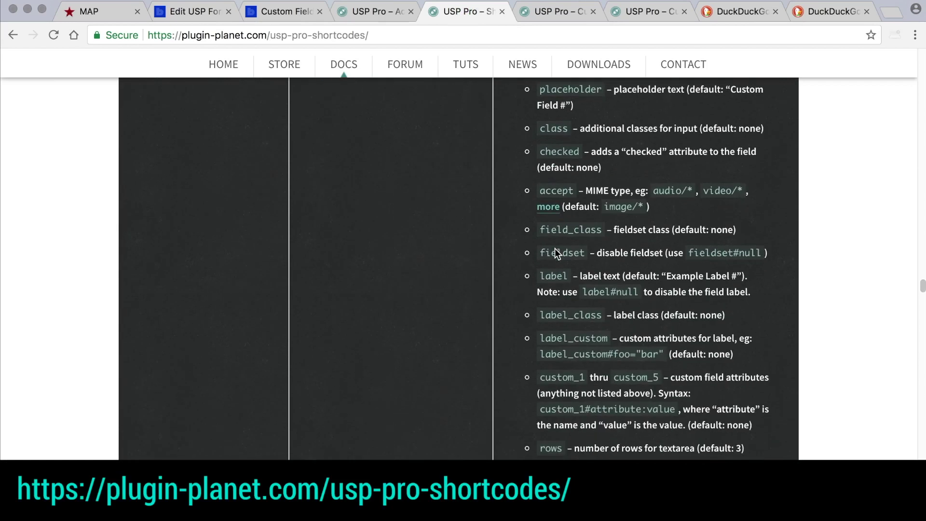
scroll(560, 289, down, 2)
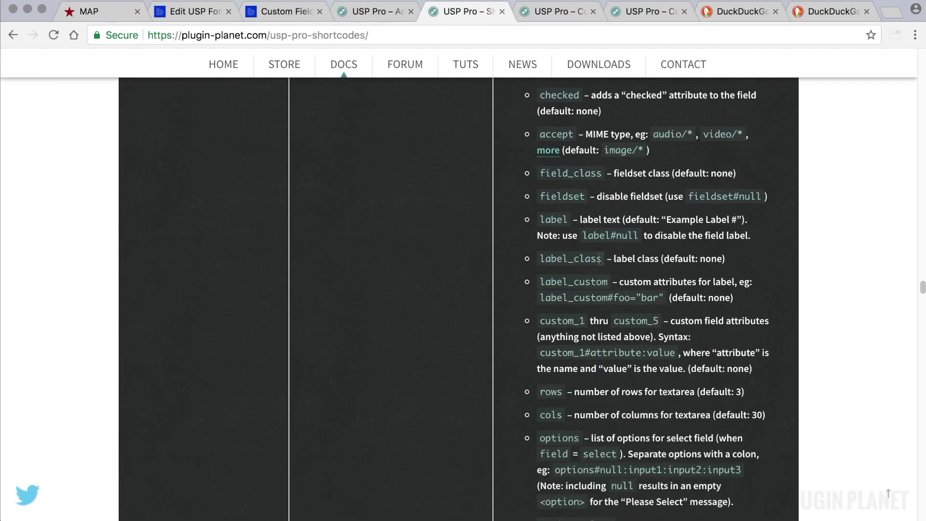
scroll(598, 260, up, 1)
drag(603, 259, 579, 257)
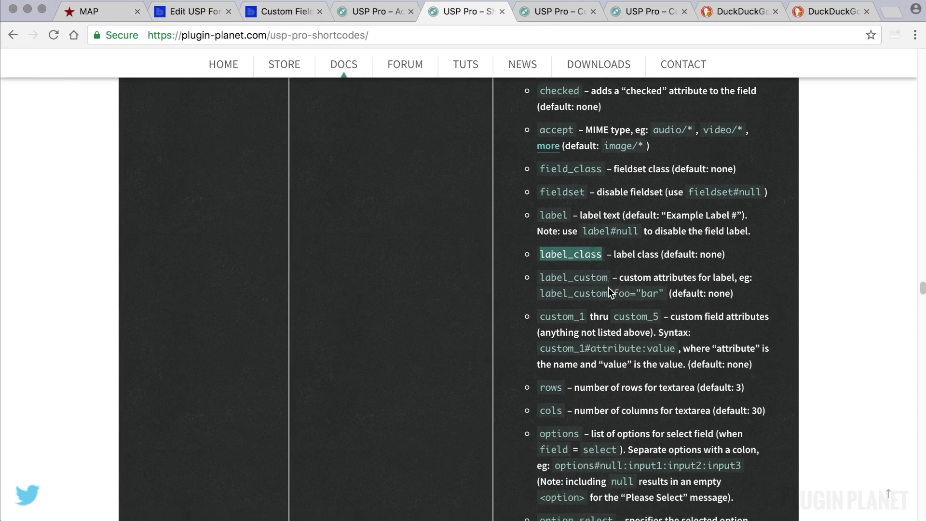
scroll(602, 289, down, 1)
scroll(596, 311, down, 1)
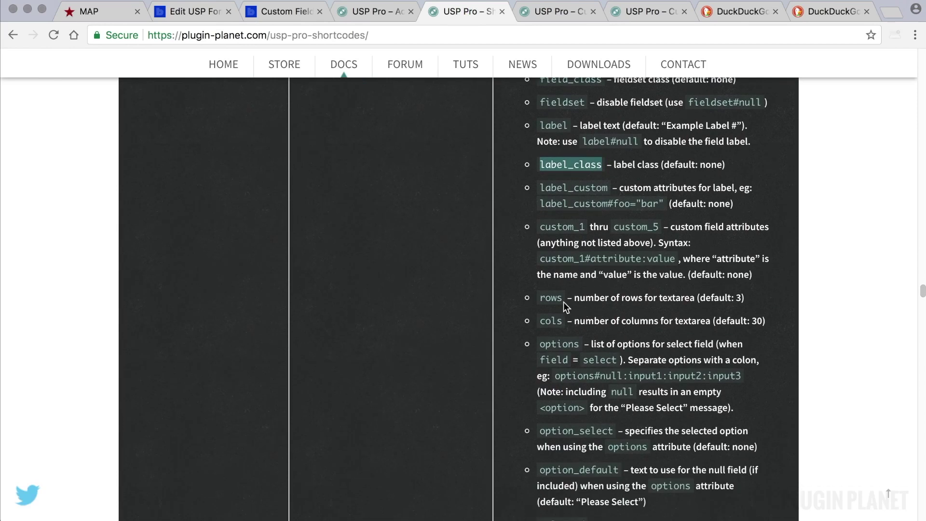
drag(563, 298, 546, 300)
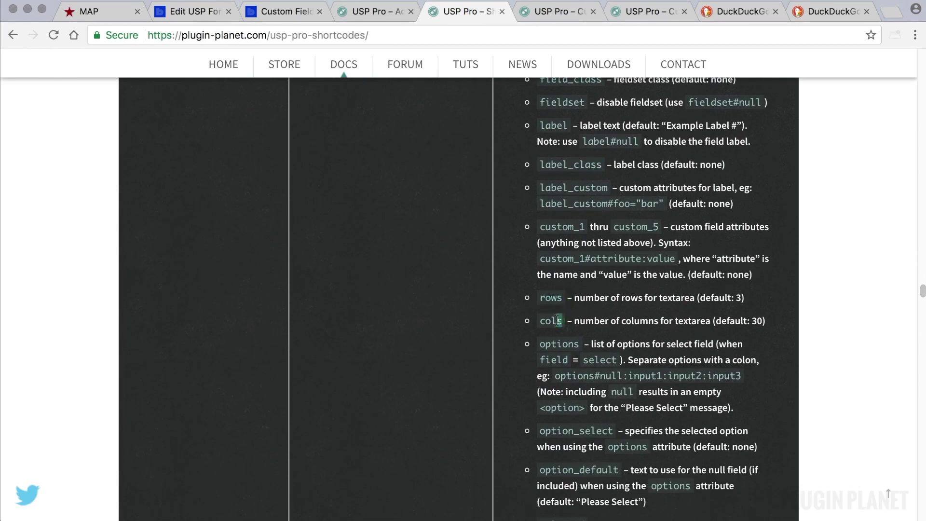
scroll(575, 351, down, 1)
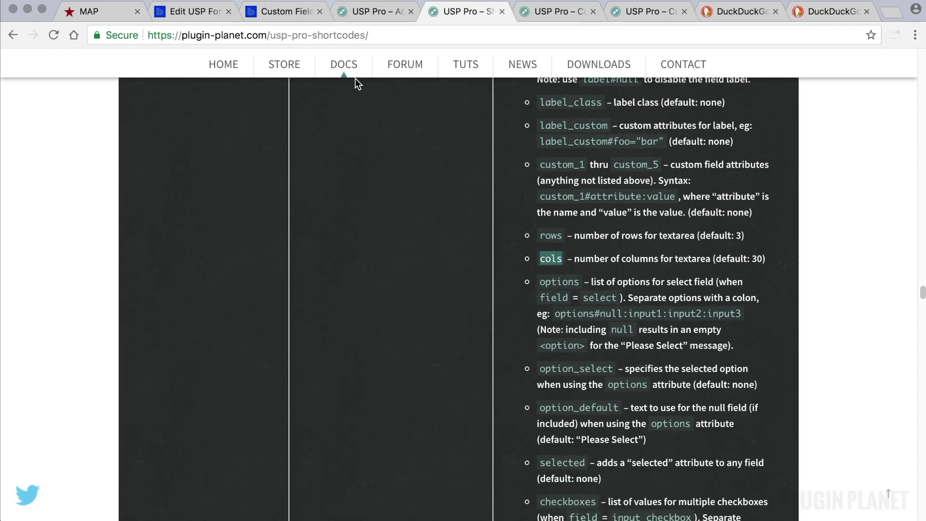
Go back to the Custom Field Demo form editor and review its three custom field shortcodes and their values.
click(195, 12)
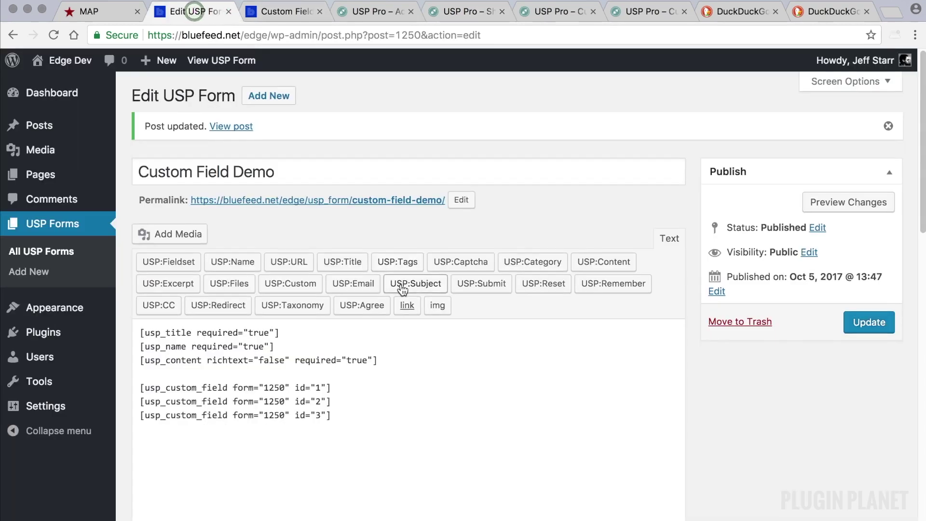
scroll(408, 287, down, 3)
scroll(408, 288, down, 5)
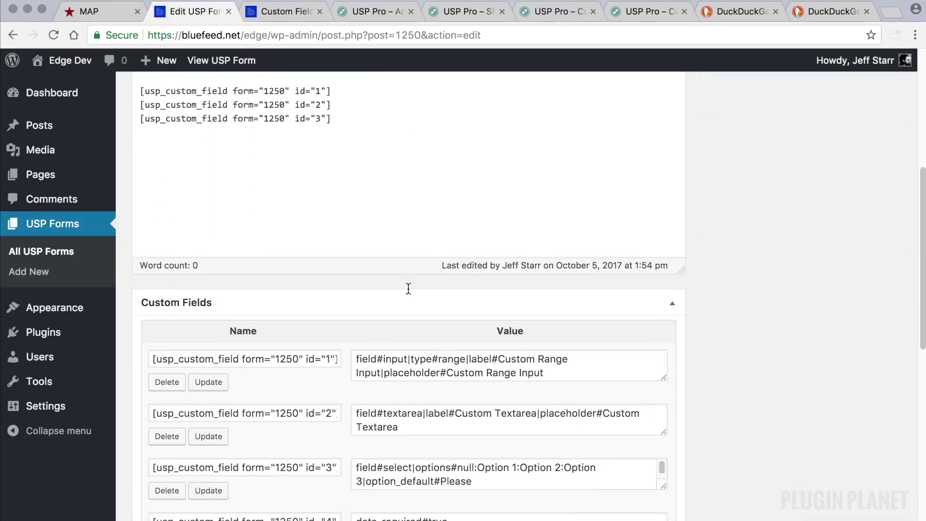
scroll(408, 288, up, 4)
scroll(407, 288, up, 1)
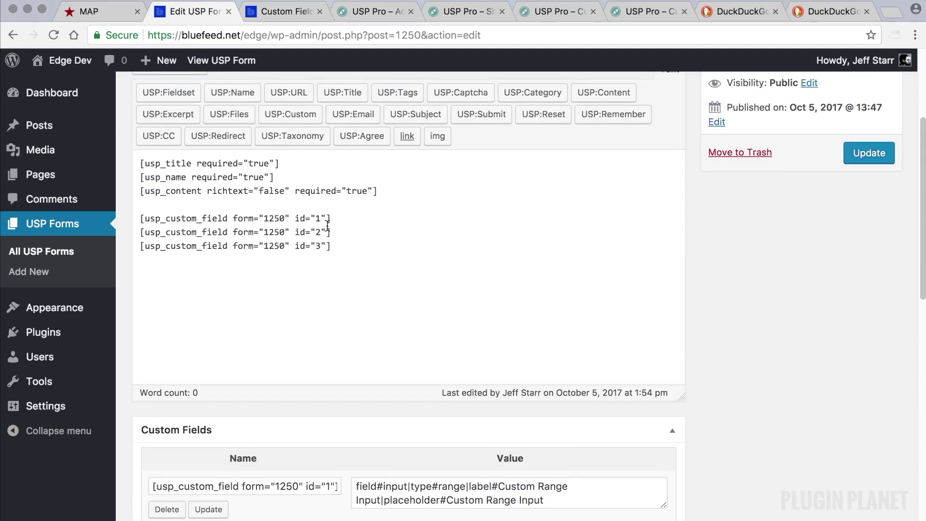
Enter "Test Post" as the post title on the public Custom Field Demo form.
click(285, 14)
scroll(585, 372, up, 4)
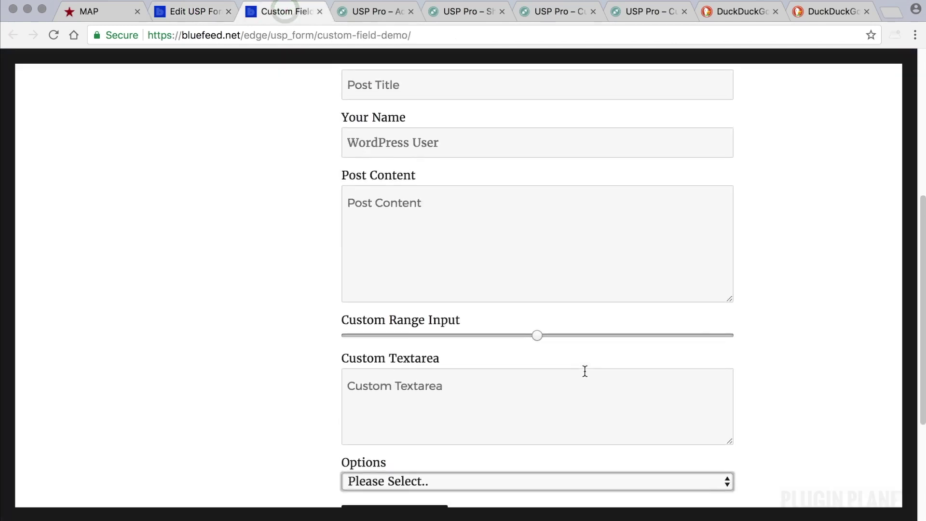
scroll(584, 370, up, 5)
click(448, 150)
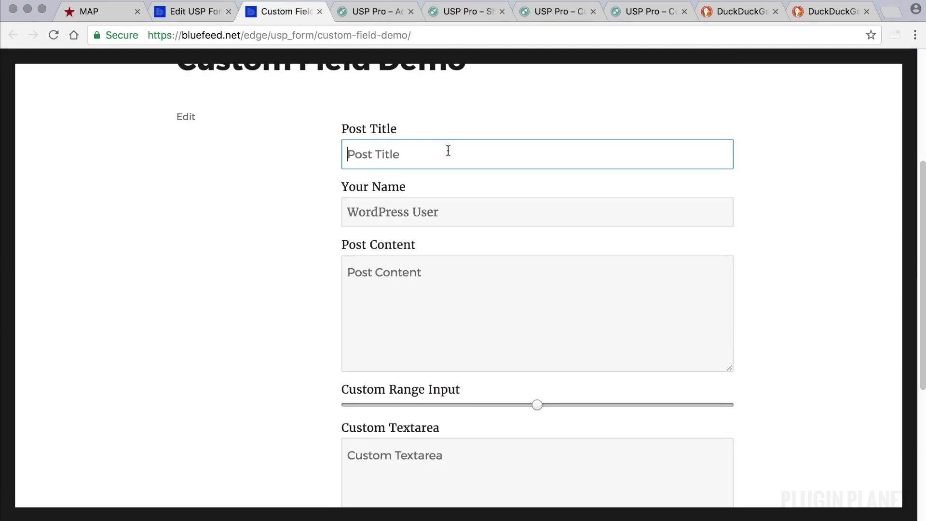
text(Test Post)
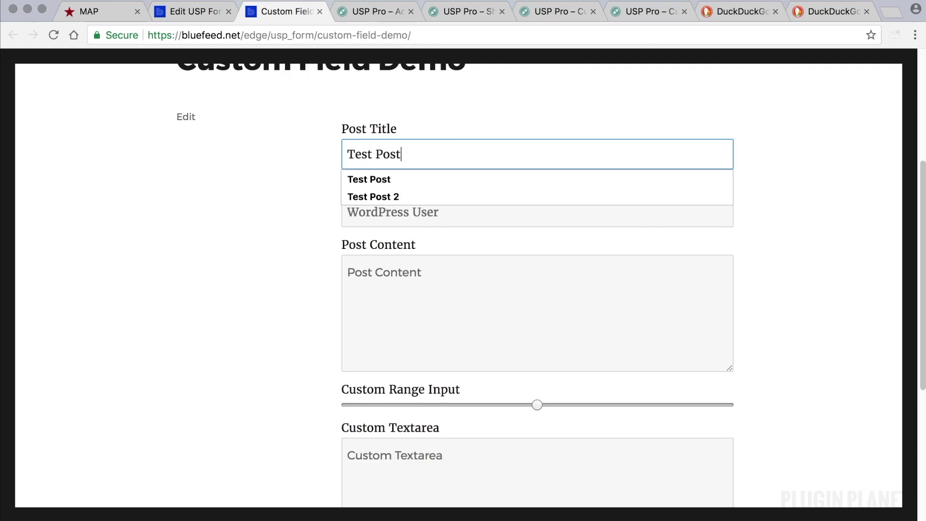
Compare the prefilled Your Name value on the public form with the logged-in account's display name in the admin area.
click(428, 214)
drag(457, 215, 331, 208)
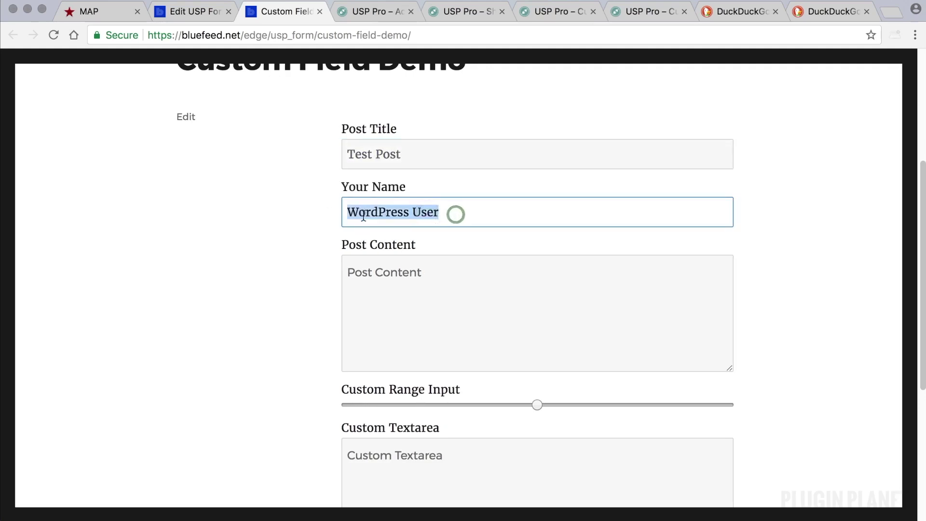
click(192, 10)
mouse_move(853, 60)
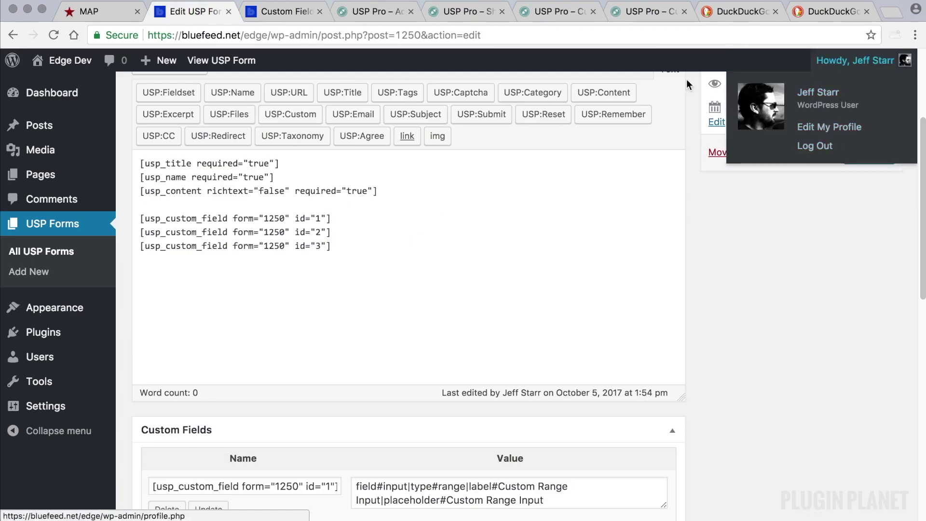
click(289, 11)
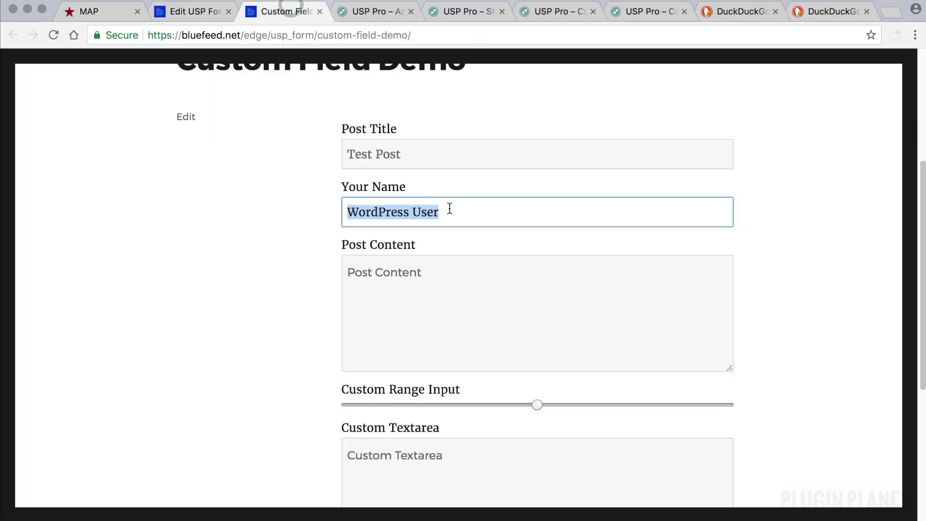
Enter "Lorem ipsum.." as the post content on the public form.
scroll(424, 255, down, 3)
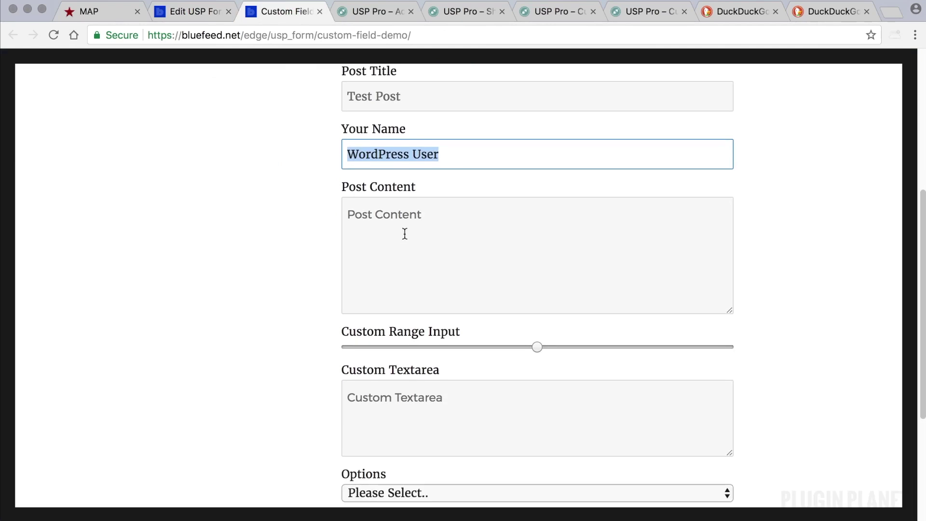
click(405, 234)
text(Lorem ipsum..)
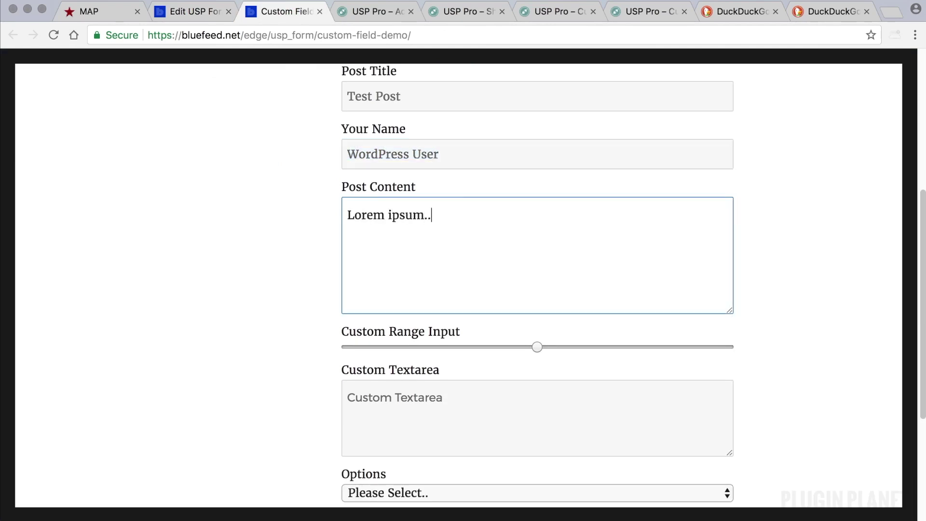
Set the Custom Range Input slider to about 18 and enter "Custom Textarea" in the Custom Textarea field.
scroll(409, 246, down, 5)
click(416, 220)
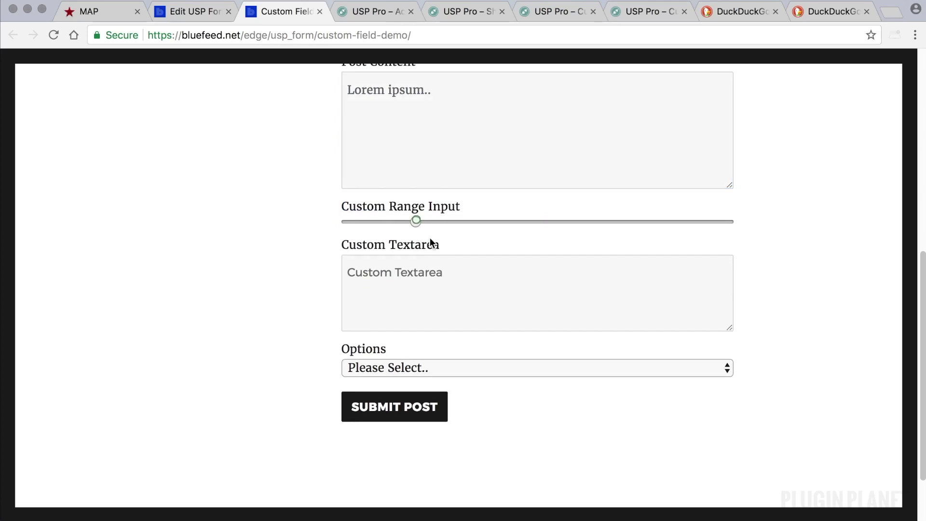
click(422, 300)
text(Custom Textarea)
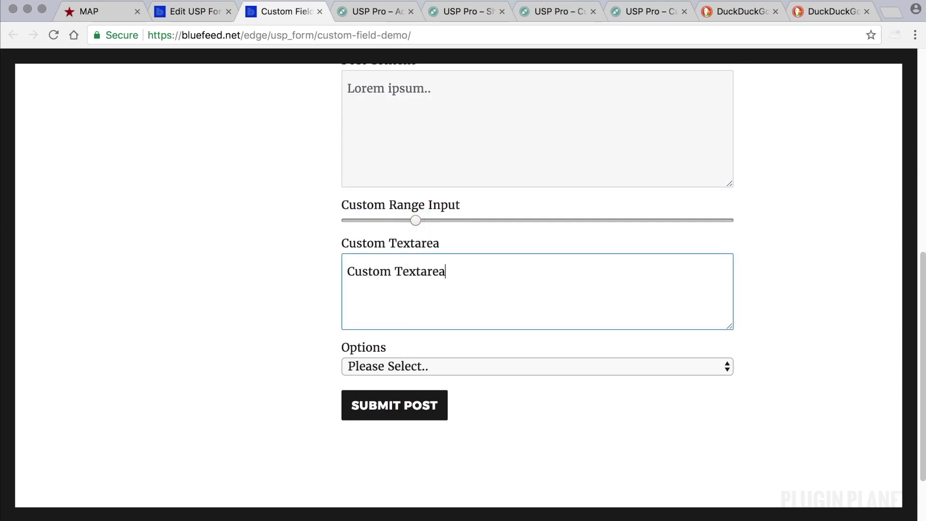
Choose Option 1 in the Options field and submit the post.
click(419, 366)
click(419, 380)
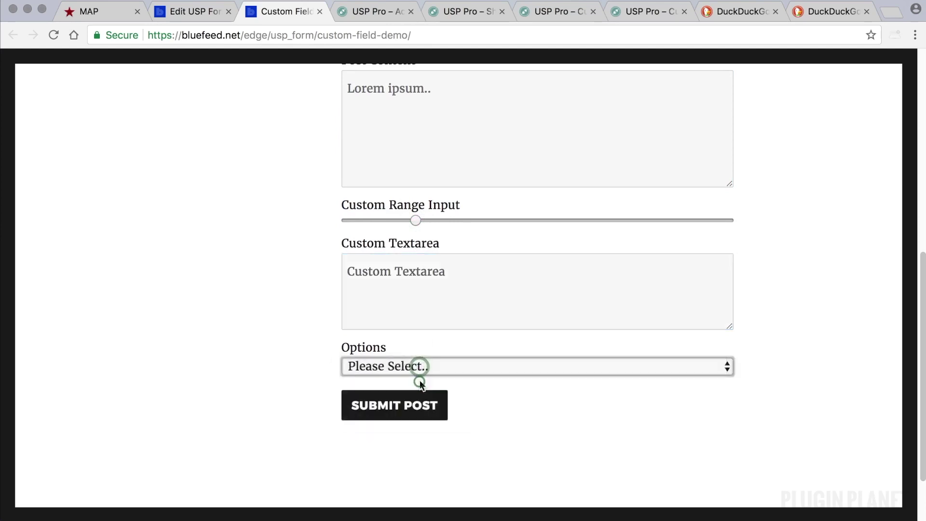
scroll(461, 464, up, 5)
scroll(459, 462, down, 4)
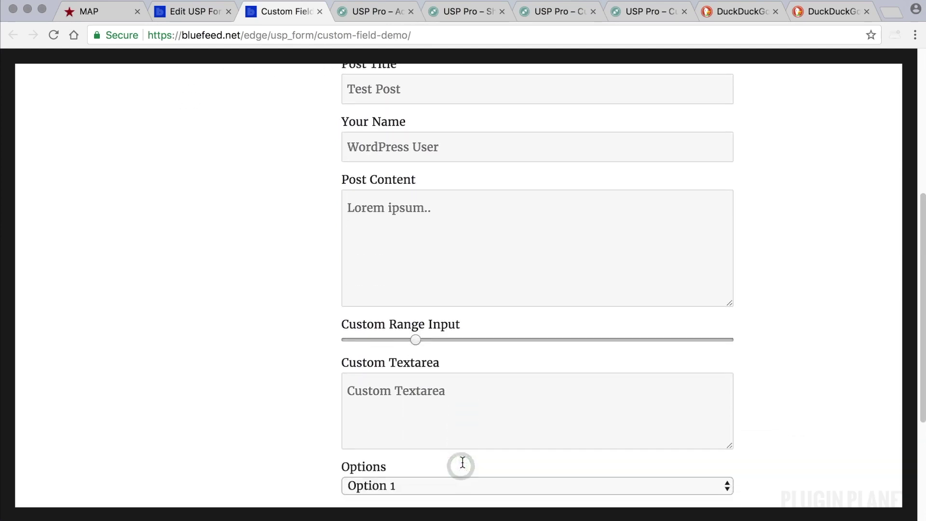
click(427, 447)
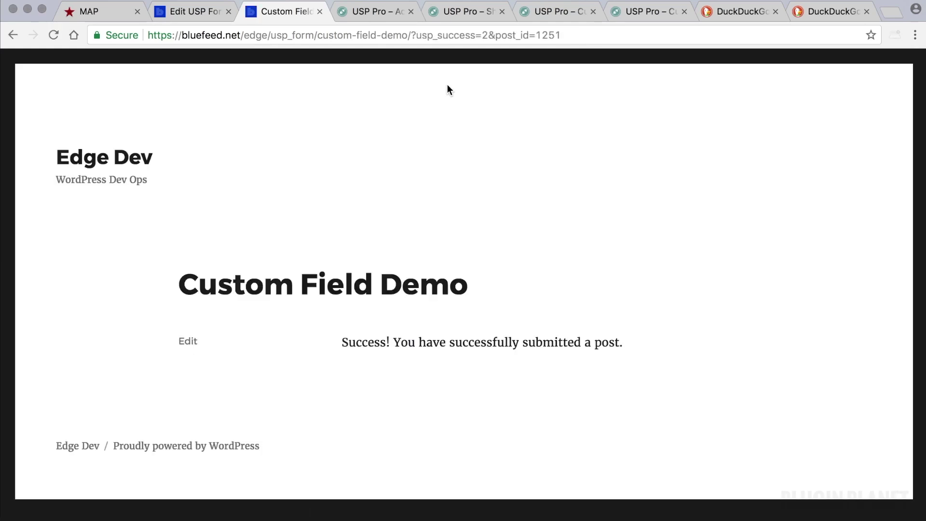
Open the submitted Test Post draft for editing from the admin posts list and check its content.
click(203, 11)
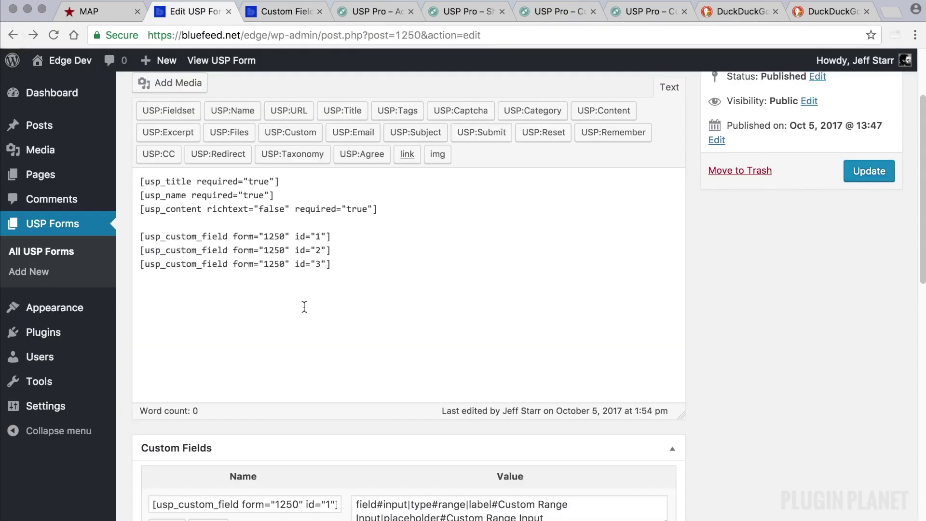
click(62, 126)
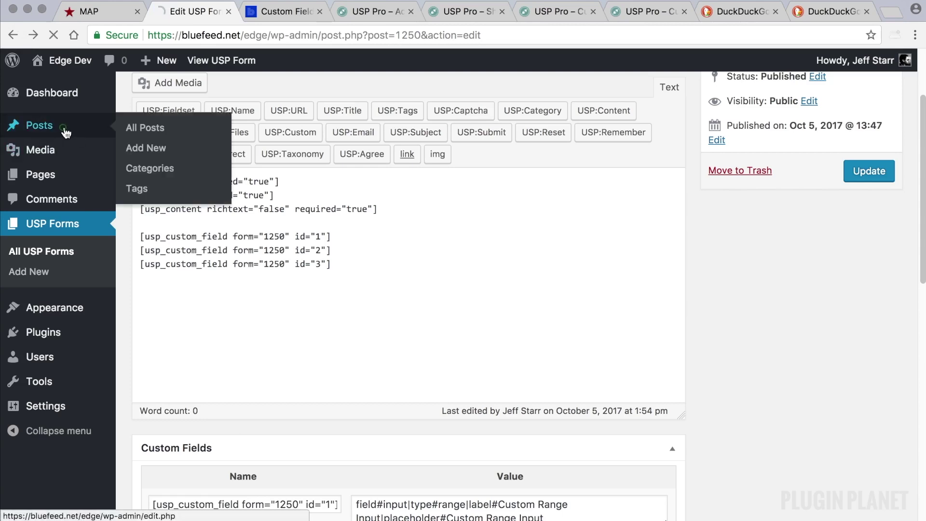
click(324, 437)
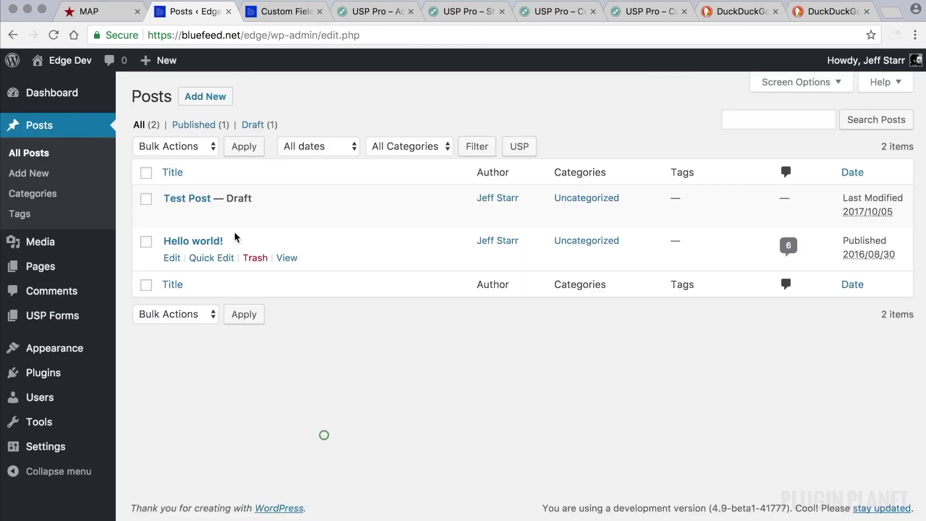
click(196, 202)
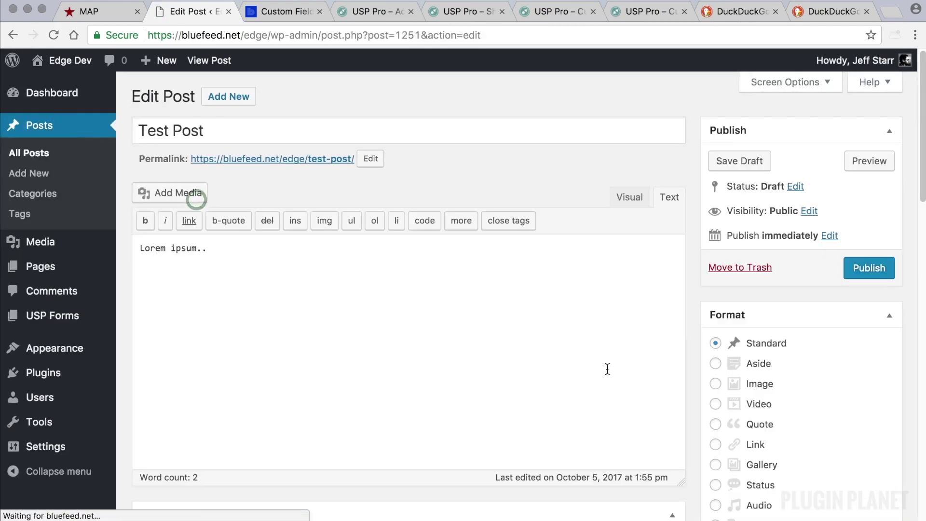
drag(168, 241, 139, 247)
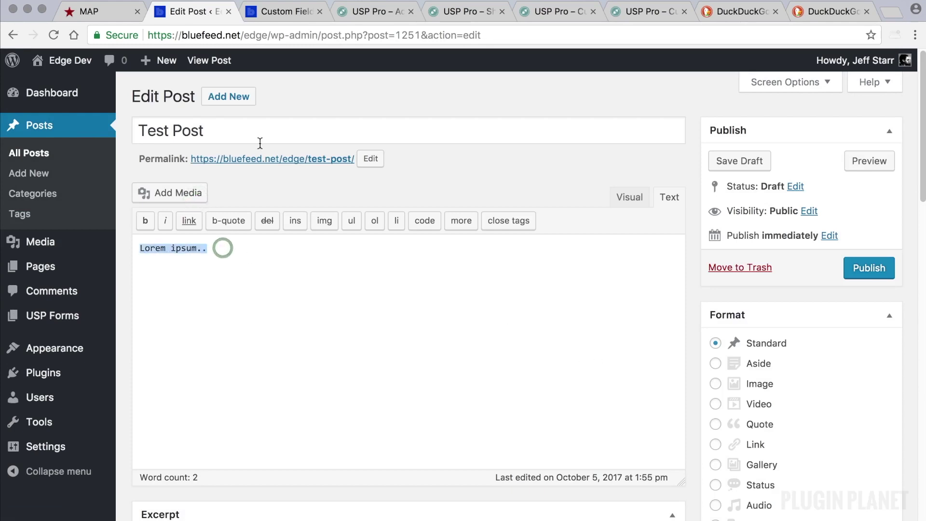
Examine the submitted values stored in Test Post's Custom Fields box, including usp-custom-1, usp-custom-2 and usp-custom-3.
scroll(531, 320, down, 7)
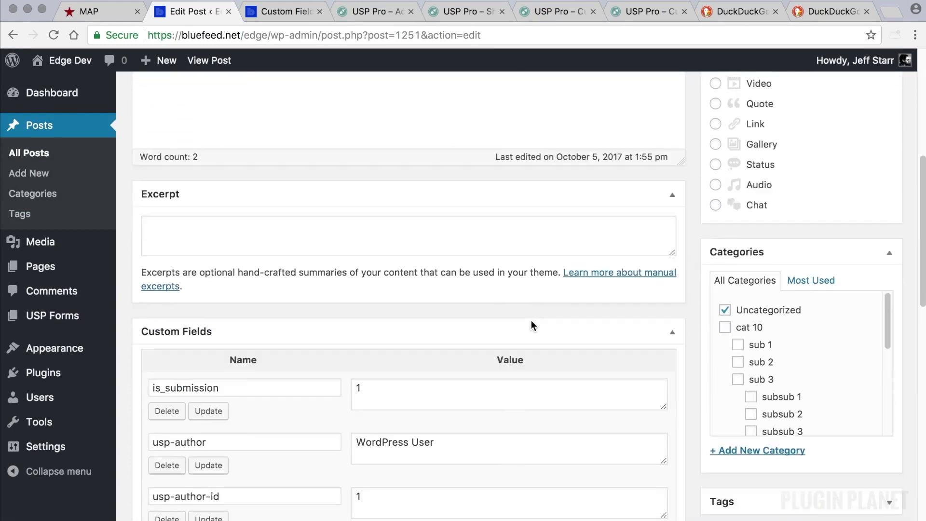
scroll(531, 320, down, 5)
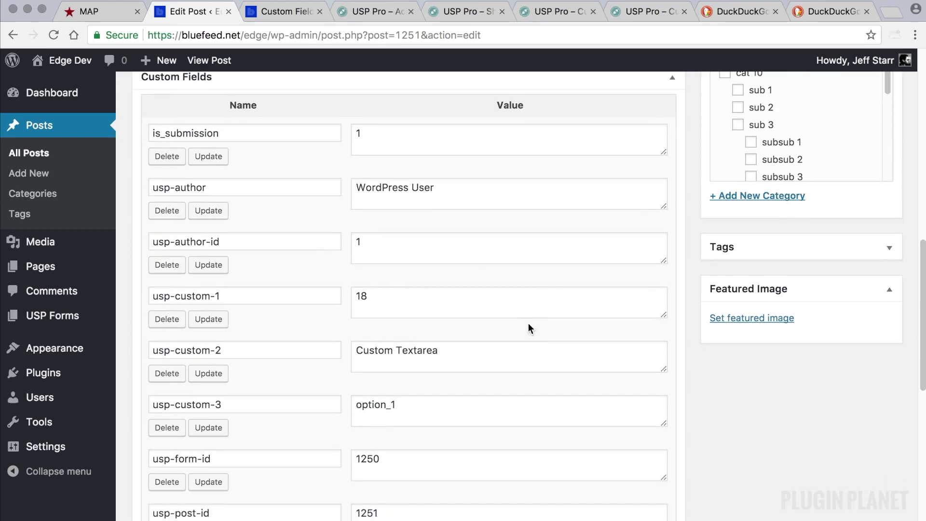
scroll(299, 203, down, 1)
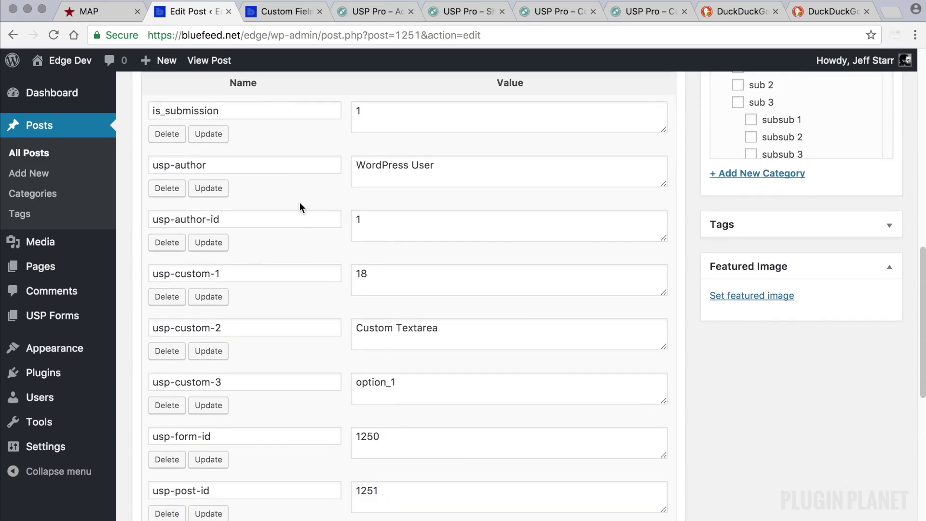
scroll(306, 223, up, 3)
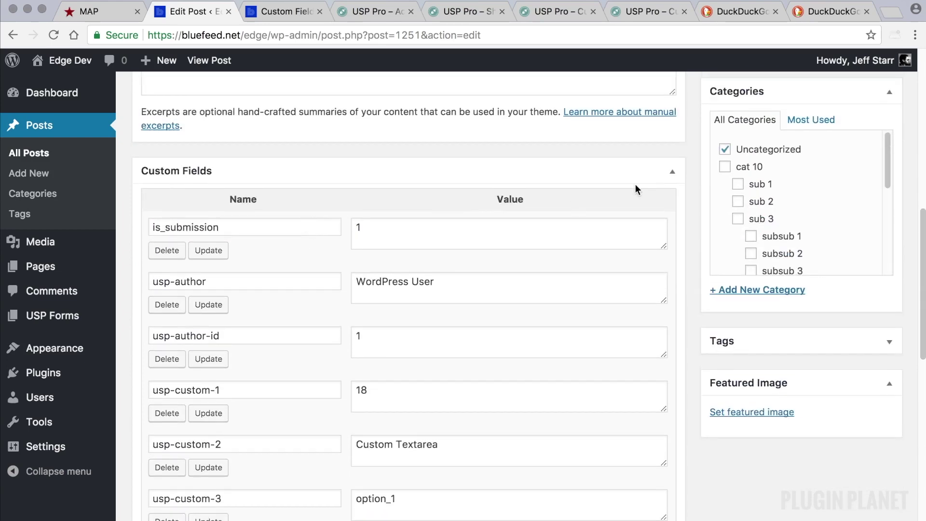
click(674, 175)
click(672, 195)
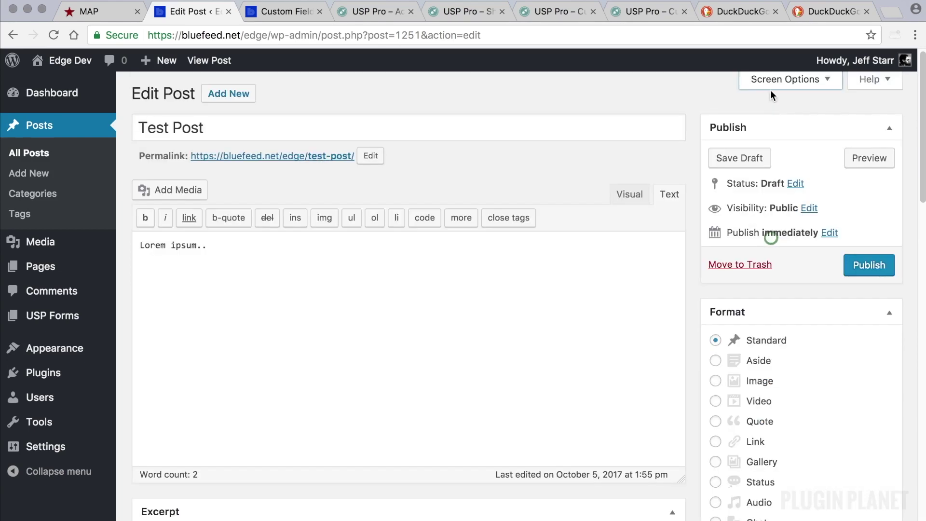
Hide the Custom Fields box on the post editing screen through the screen options.
click(772, 77)
scroll(607, 138, up, 1)
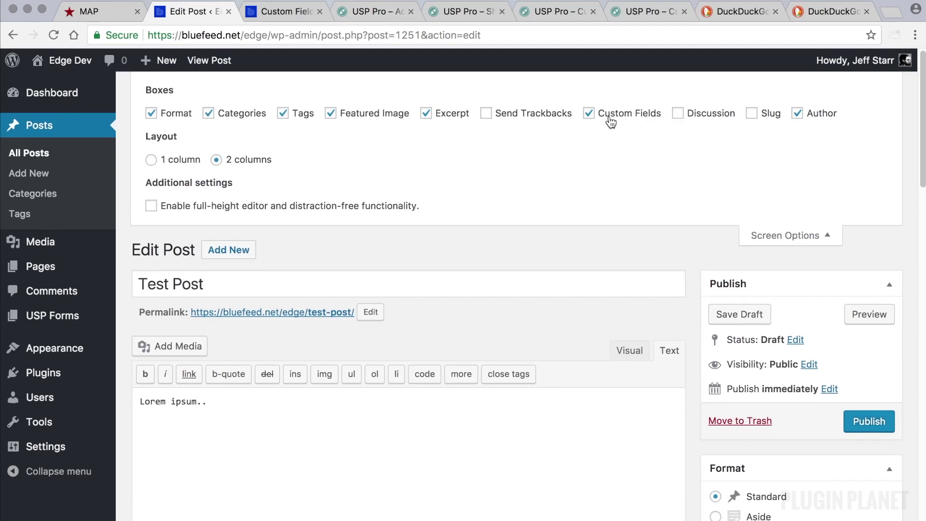
click(590, 115)
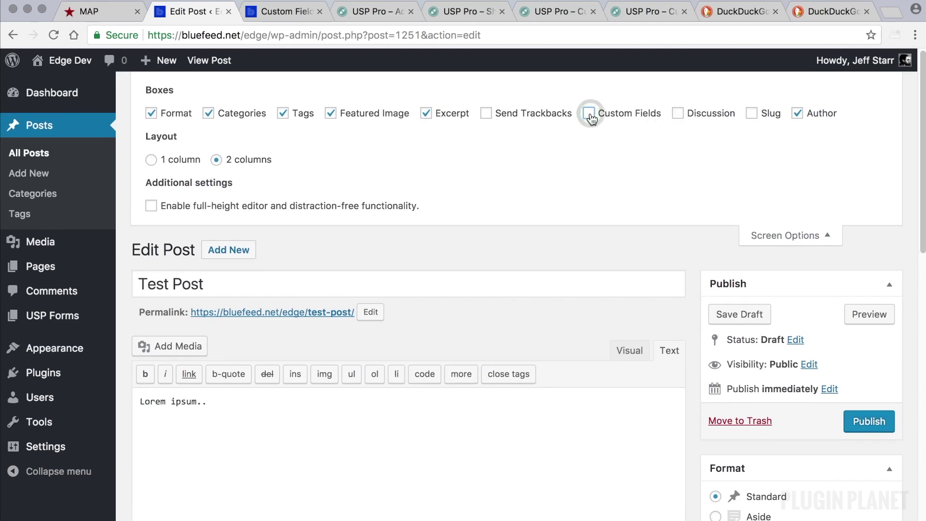
scroll(592, 117, down, 1)
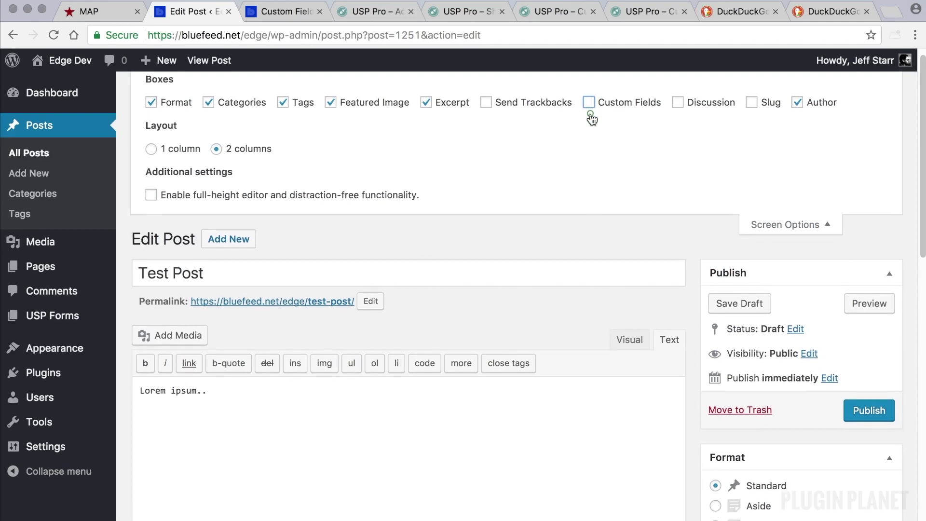
Show the Custom Fields box on the post editing screen again and close the screen options.
click(589, 101)
scroll(651, 165, up, 1)
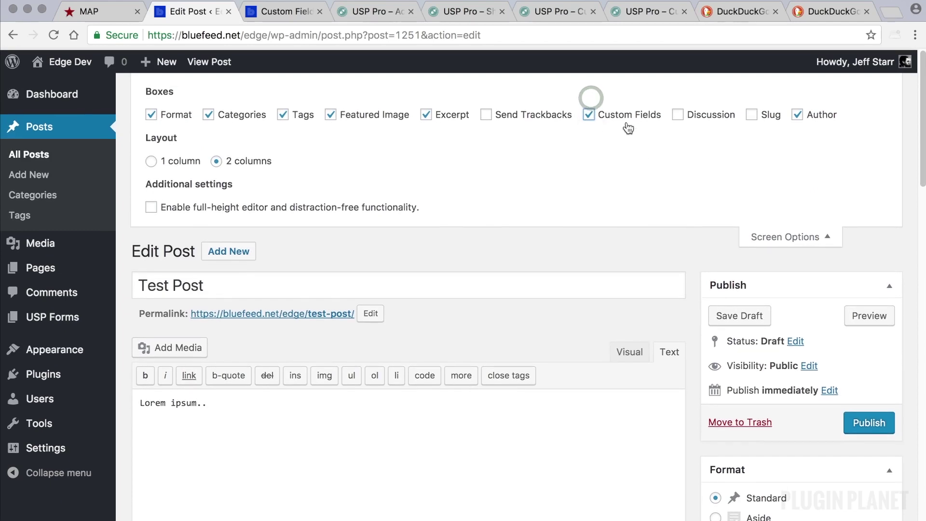
click(788, 234)
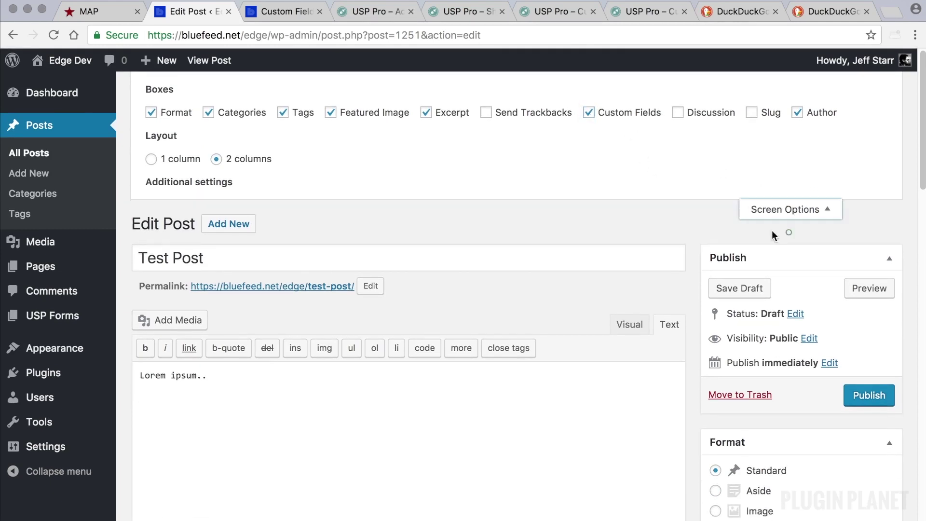
Look through all entries in Test Post's Custom Fields box, from is_submission to usp-post-time.
scroll(690, 230, down, 10)
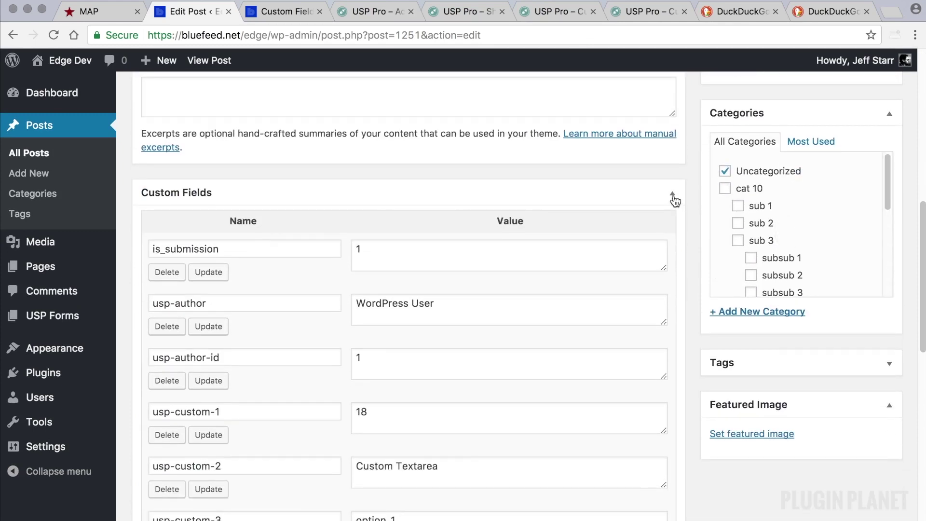
scroll(372, 205, down, 4)
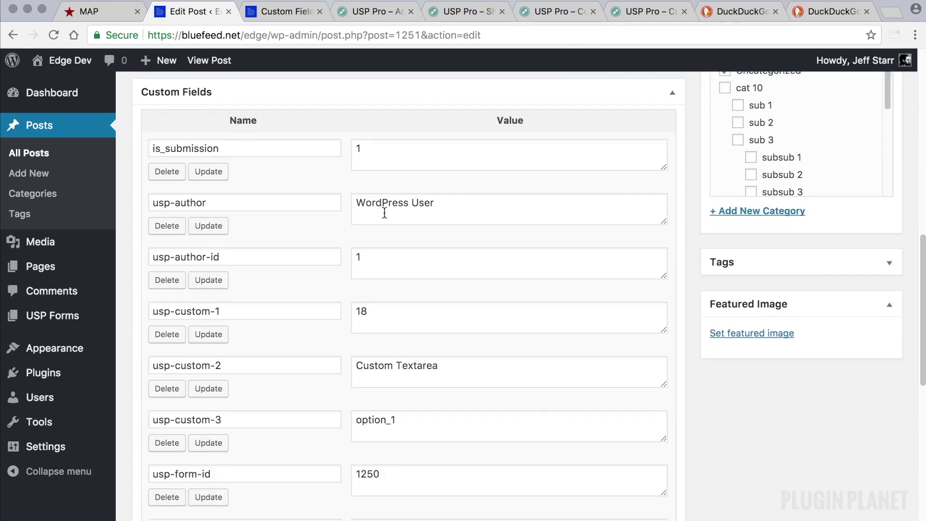
scroll(306, 209, down, 3)
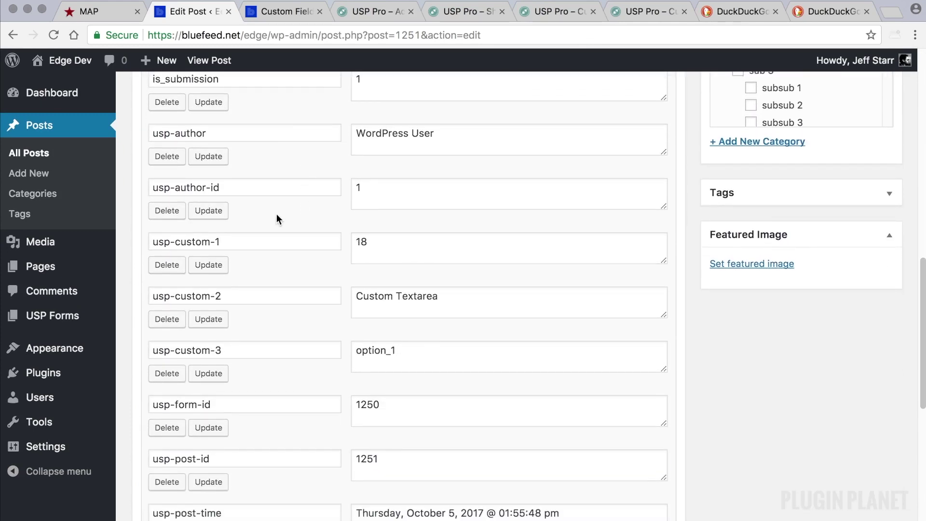
scroll(277, 215, down, 3)
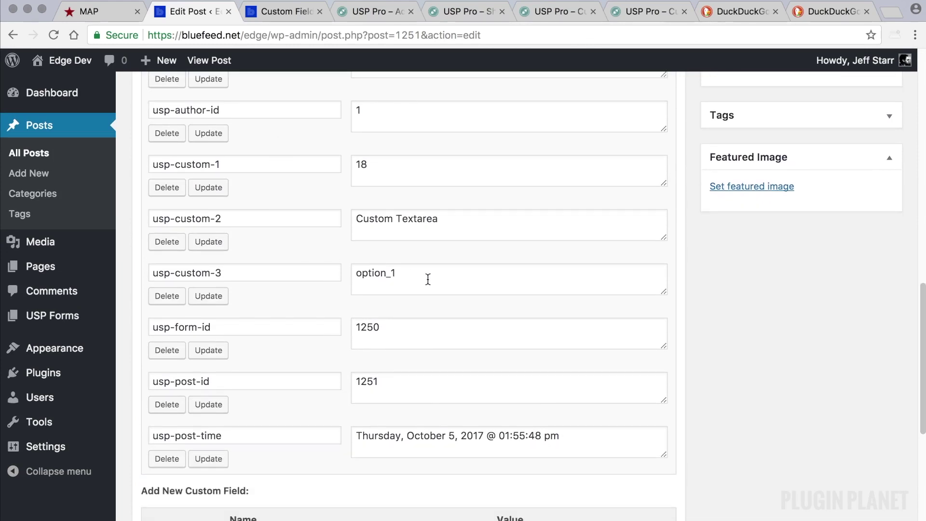
scroll(428, 279, up, 5)
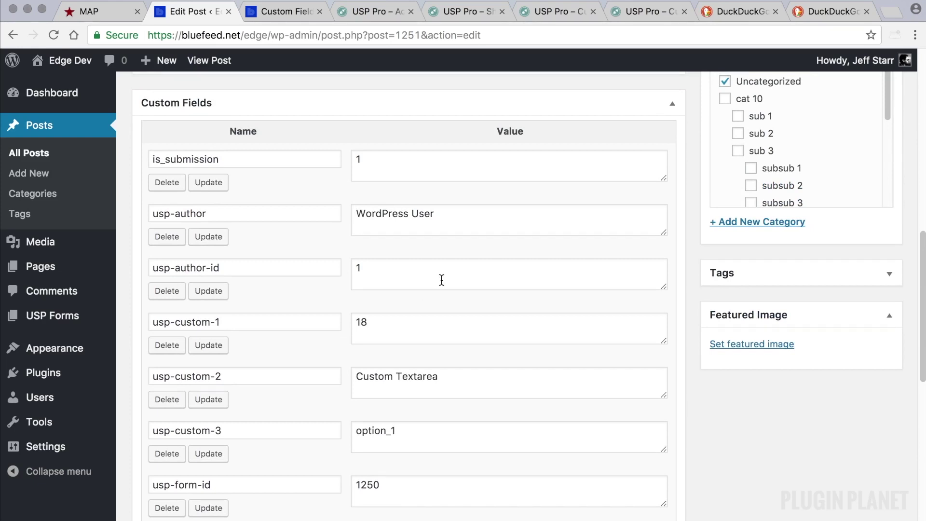
scroll(441, 280, down, 3)
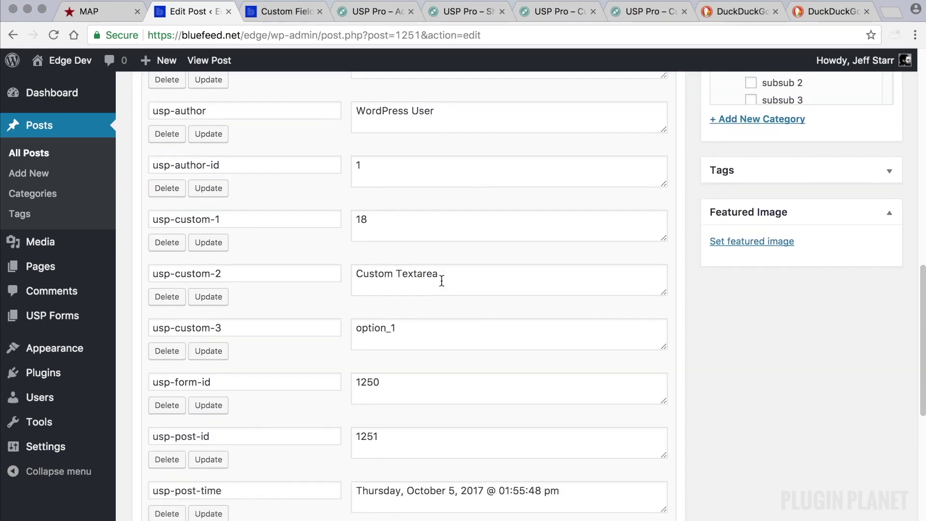
Check the stored values of usp-author, usp-custom-1, usp-custom-2 and usp-custom-3 against what was submitted.
triple_click(443, 111)
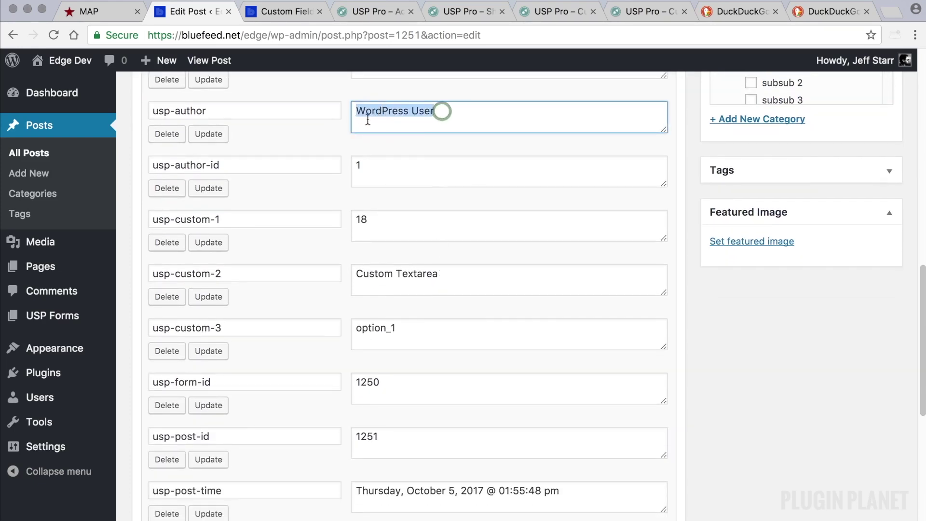
scroll(434, 173, down, 1)
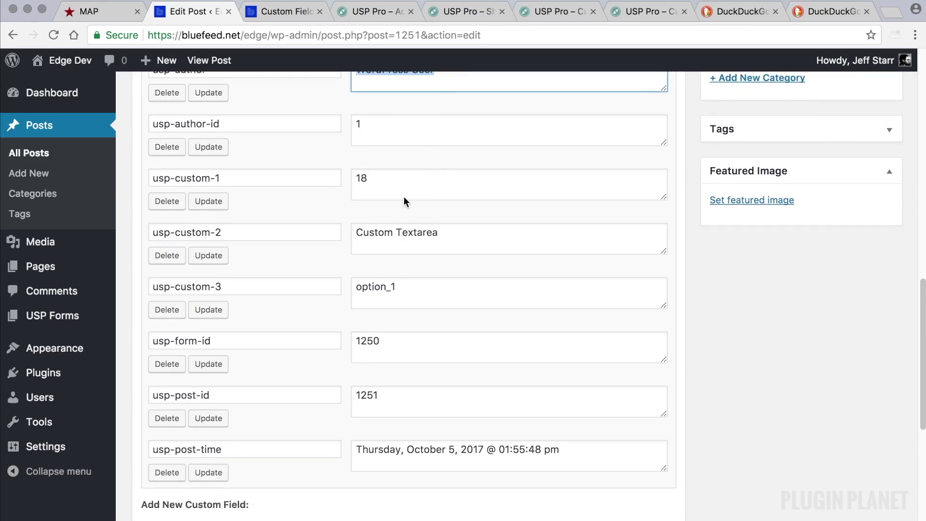
triple_click(382, 181)
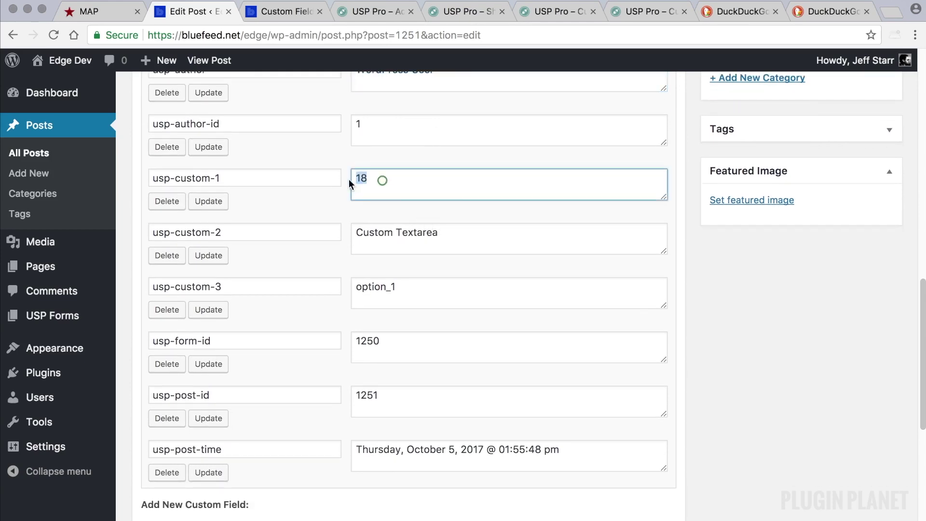
triple_click(269, 180)
click(390, 177)
double_click(375, 177)
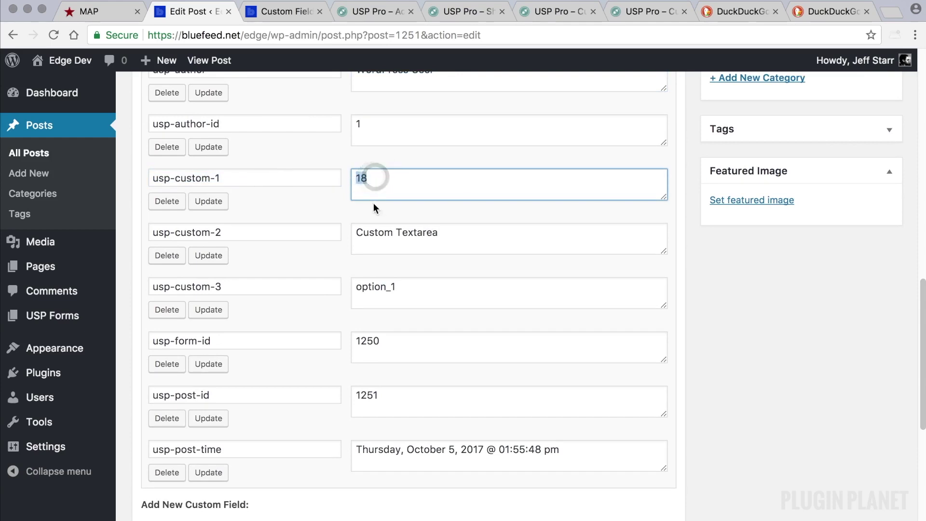
scroll(450, 213, down, 1)
triple_click(452, 213)
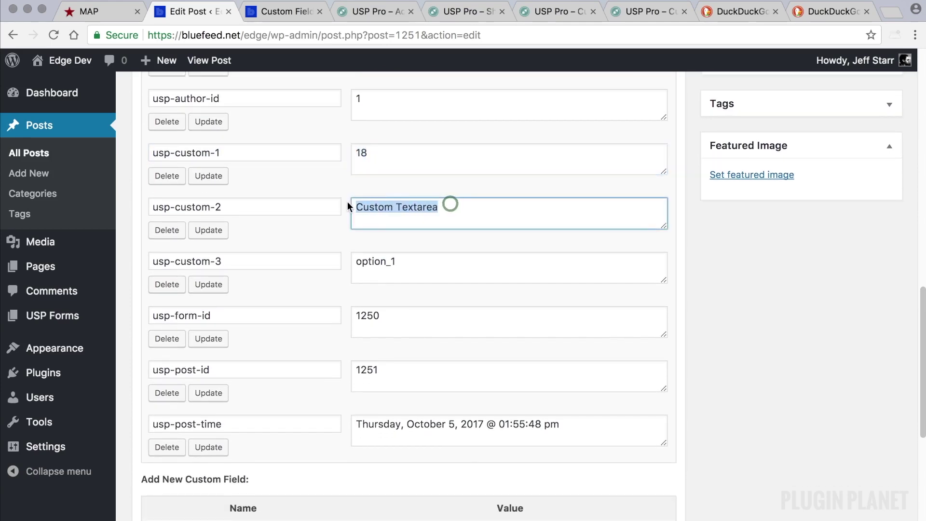
scroll(450, 205, down, 1)
triple_click(400, 221)
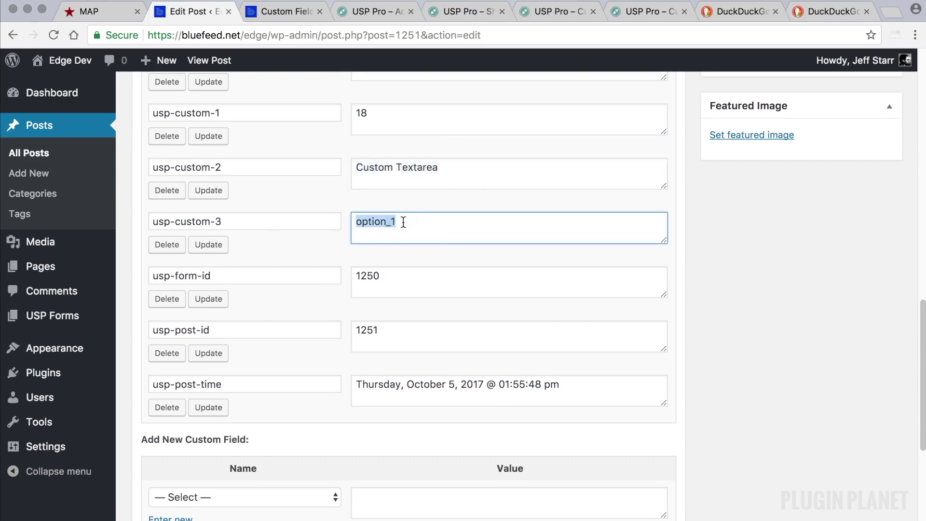
drag(402, 222, 355, 222)
Examine the names of the three submitted custom fields: usp-custom-1, usp-custom-2 and usp-custom-3.
click(265, 194)
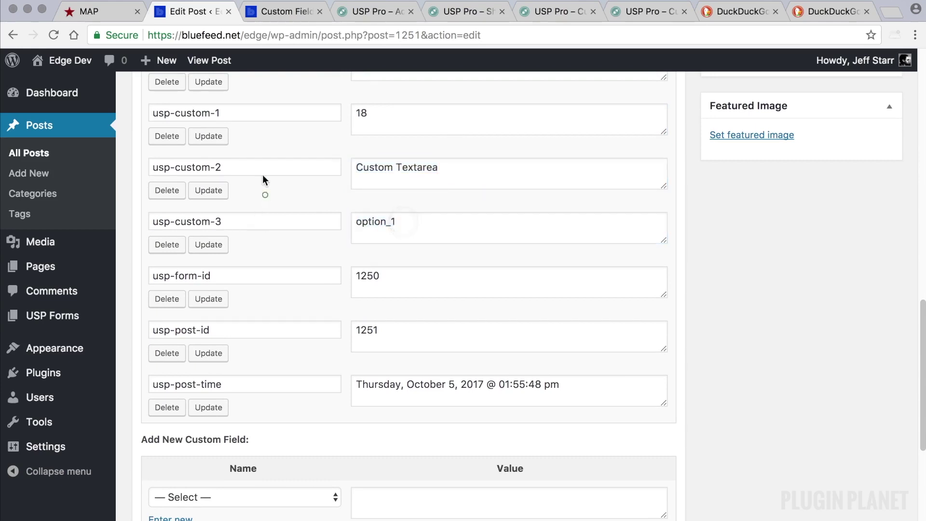
triple_click(231, 114)
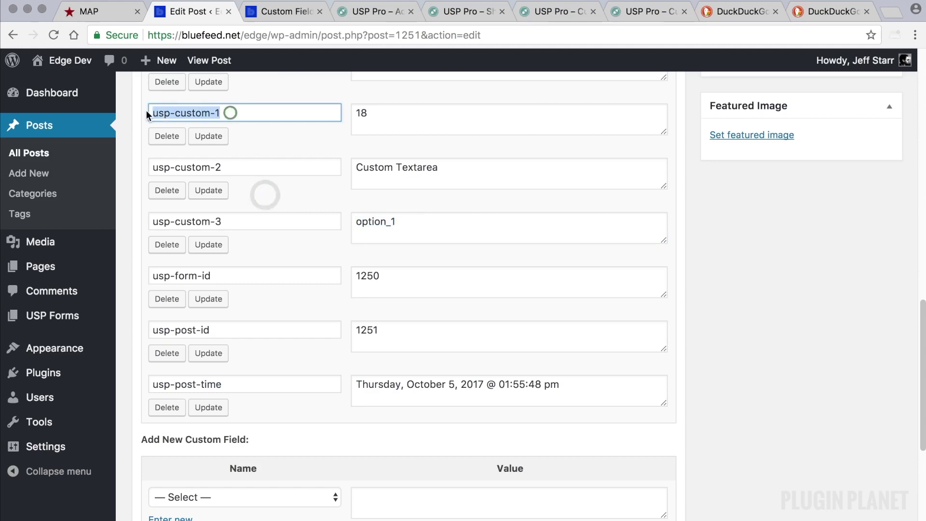
triple_click(248, 166)
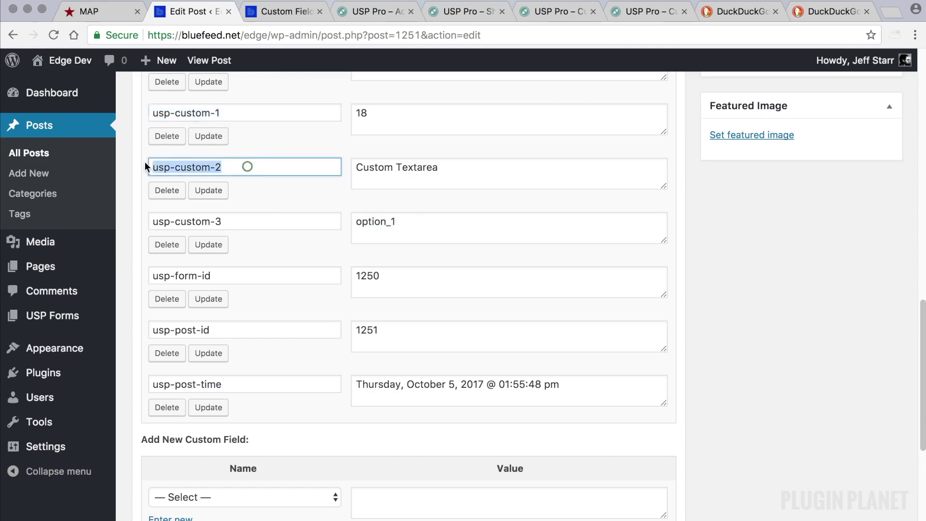
click(228, 220)
triple_click(227, 220)
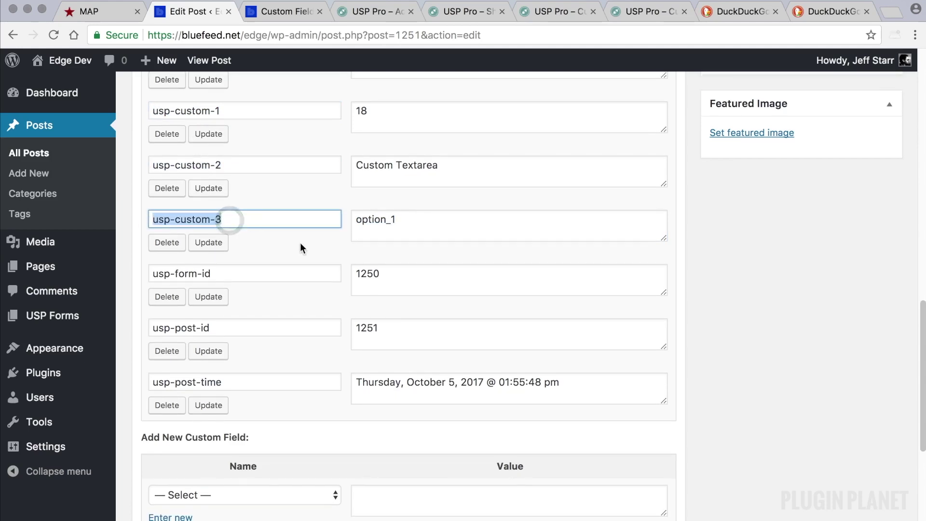
scroll(432, 309, up, 2)
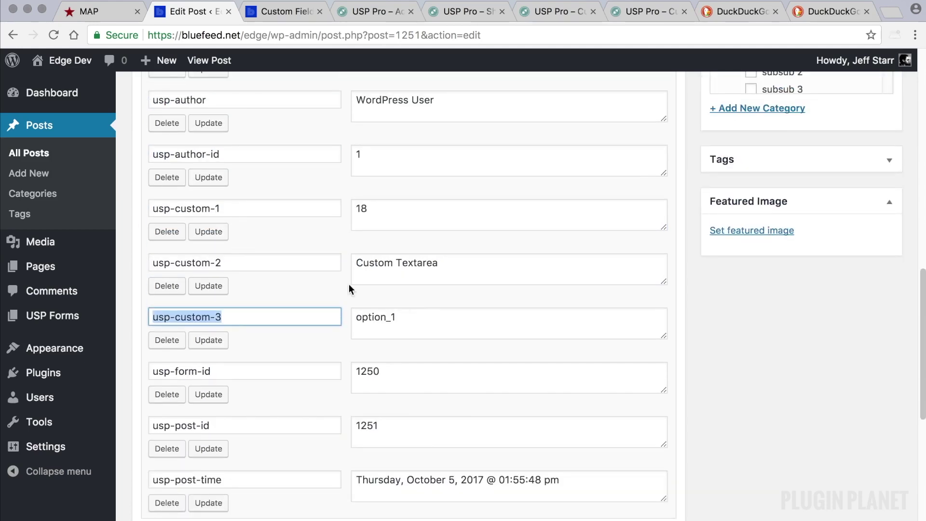
click(289, 297)
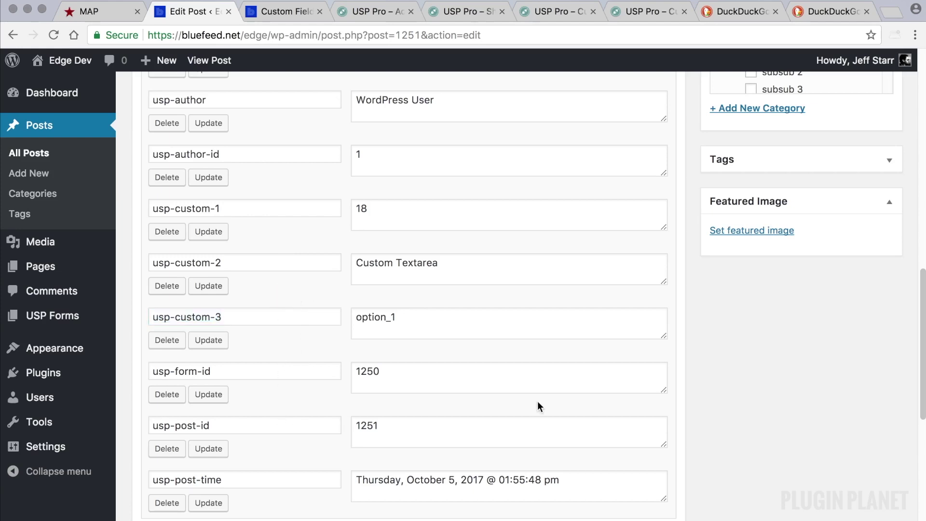
Review the Custom Fields box once more, collapsing and expanding it again.
scroll(538, 401, up, 5)
scroll(502, 372, down, 7)
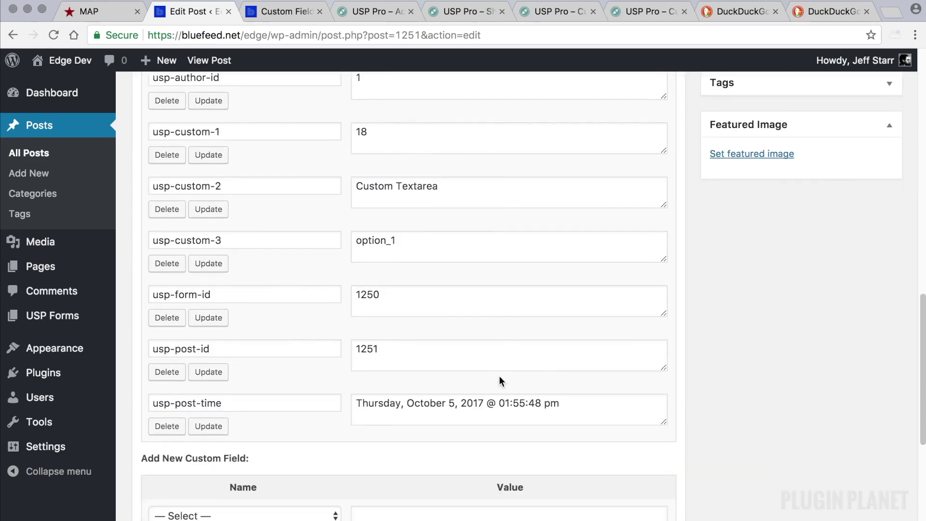
scroll(499, 380, up, 6)
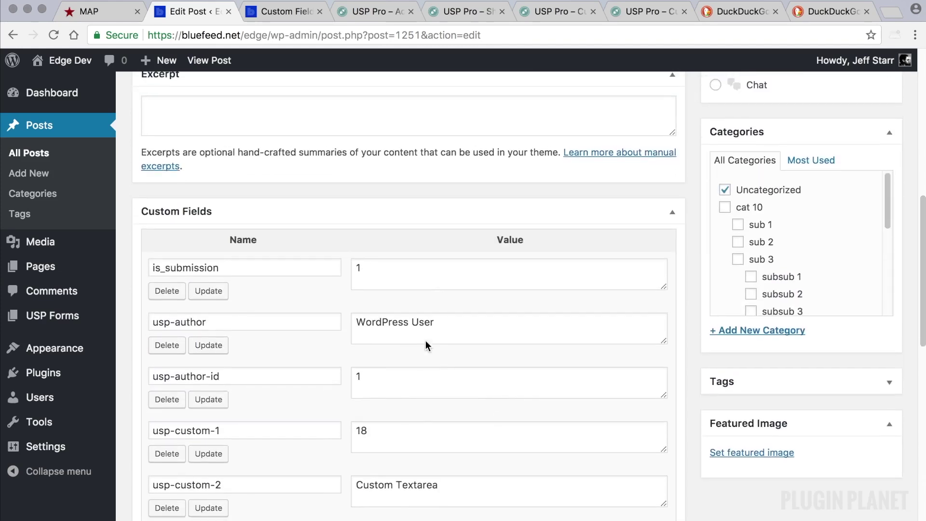
scroll(425, 345, up, 2)
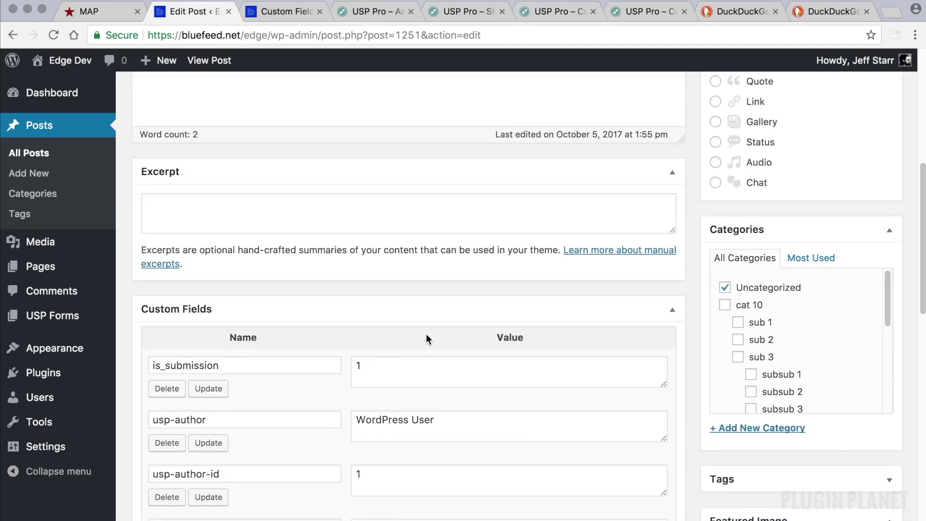
click(409, 310)
click(277, 309)
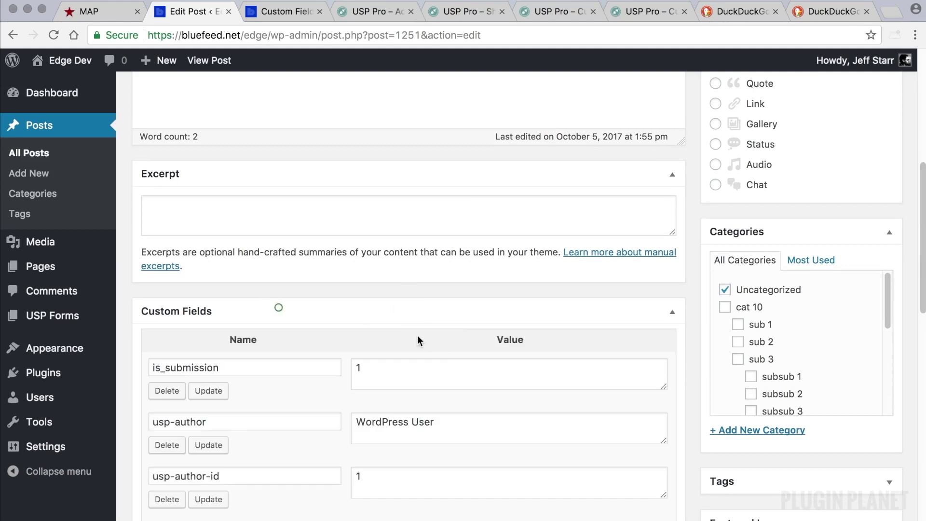
Open the Custom Field Demo form for editing from the list of USP forms.
scroll(417, 341, up, 7)
mouse_move(28, 243)
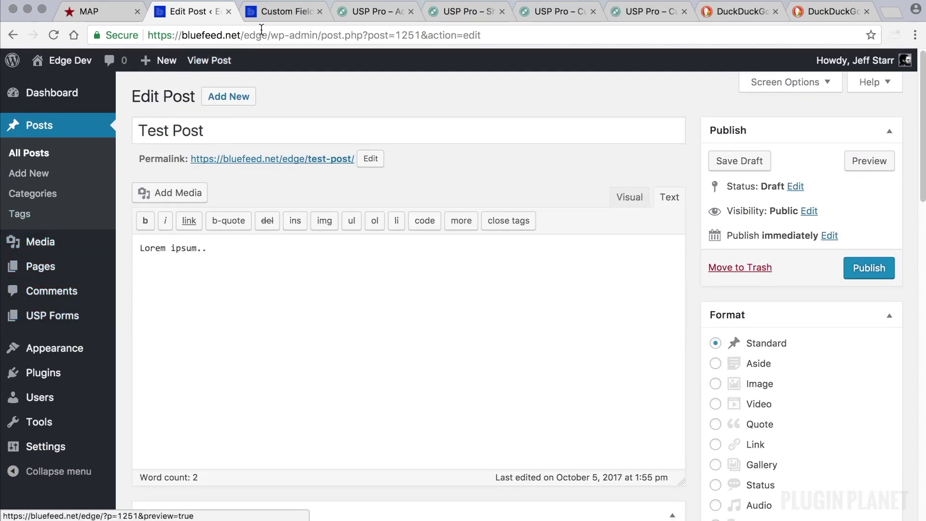
click(63, 317)
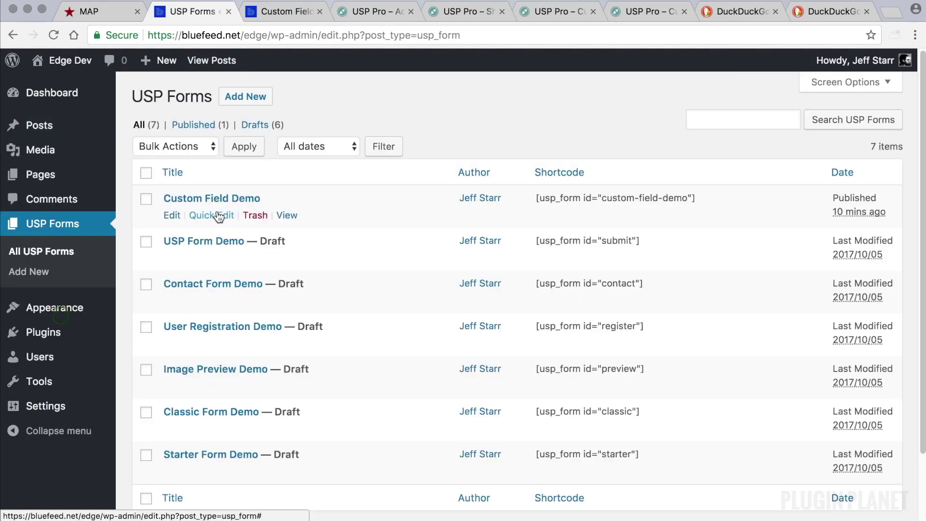
click(220, 201)
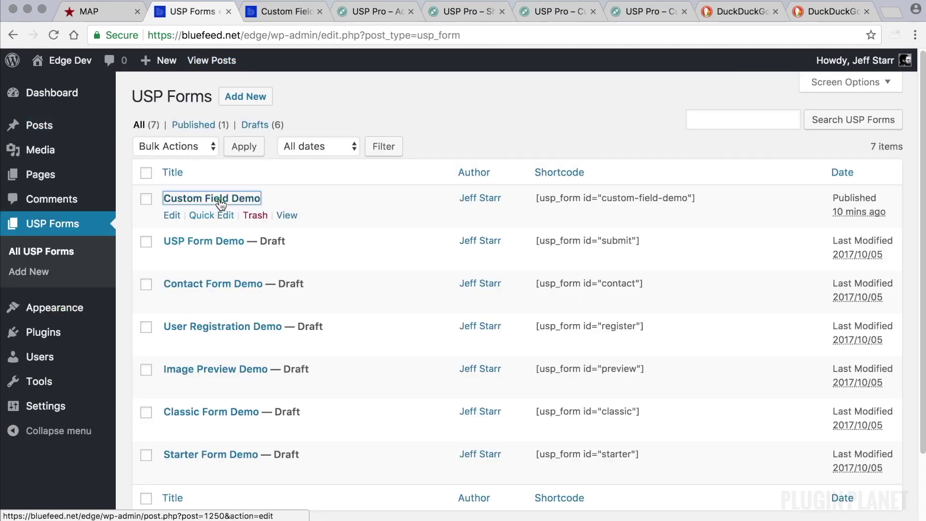
click(311, 327)
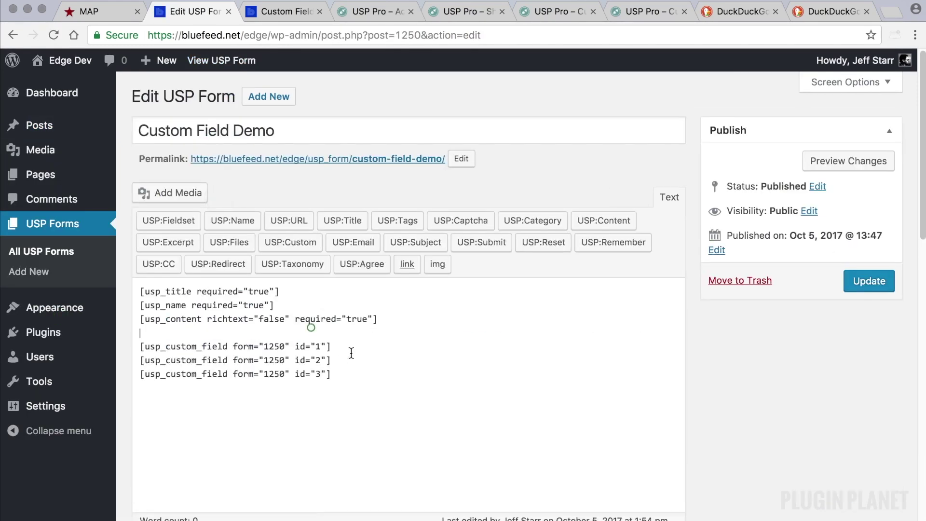
Examine the Custom Field Demo form's custom field definitions with ids 1, 2 and 3.
scroll(352, 354, down, 10)
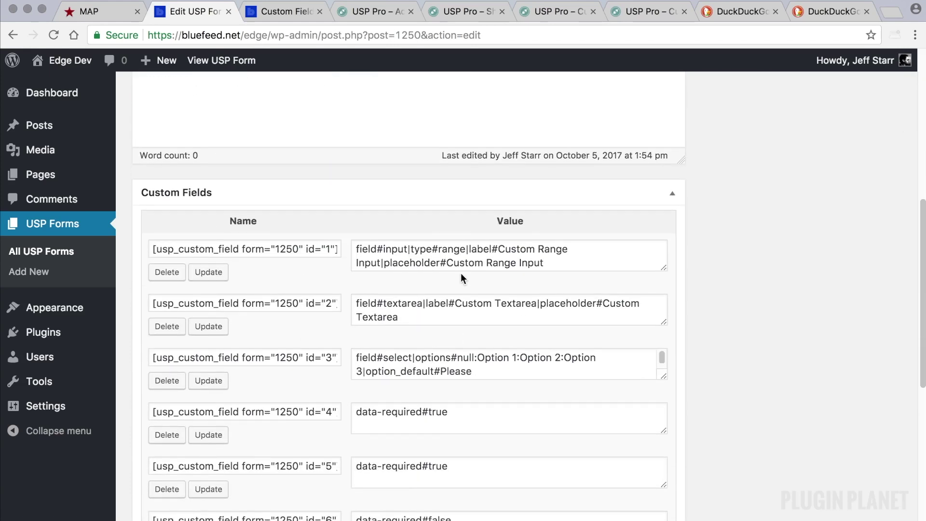
click(487, 368)
click(420, 317)
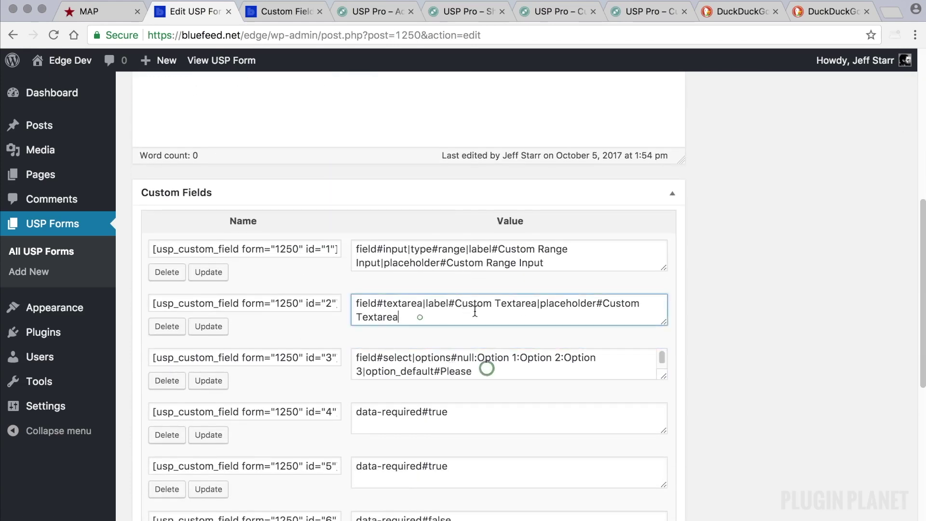
click(553, 269)
click(772, 323)
Reduce the height of the form's content editor, keeping all its shortcodes in view.
scroll(752, 395, up, 10)
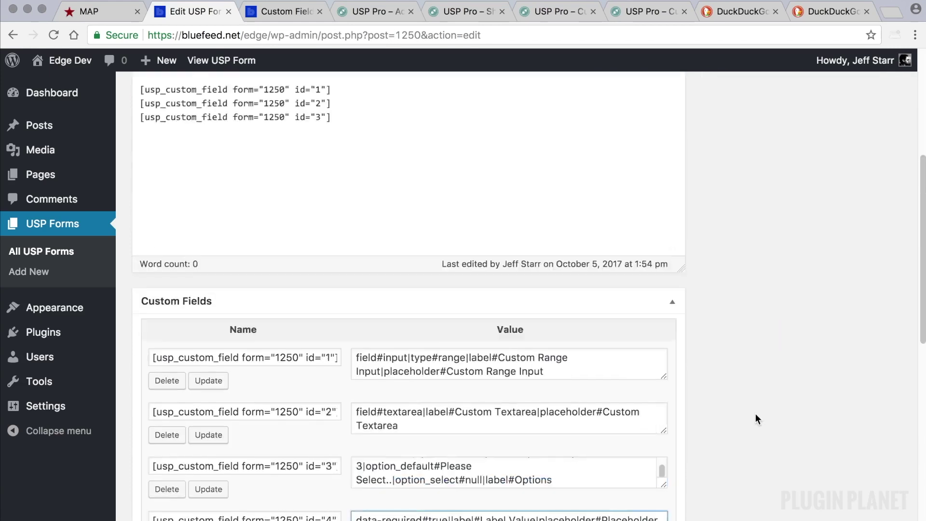
click(537, 372)
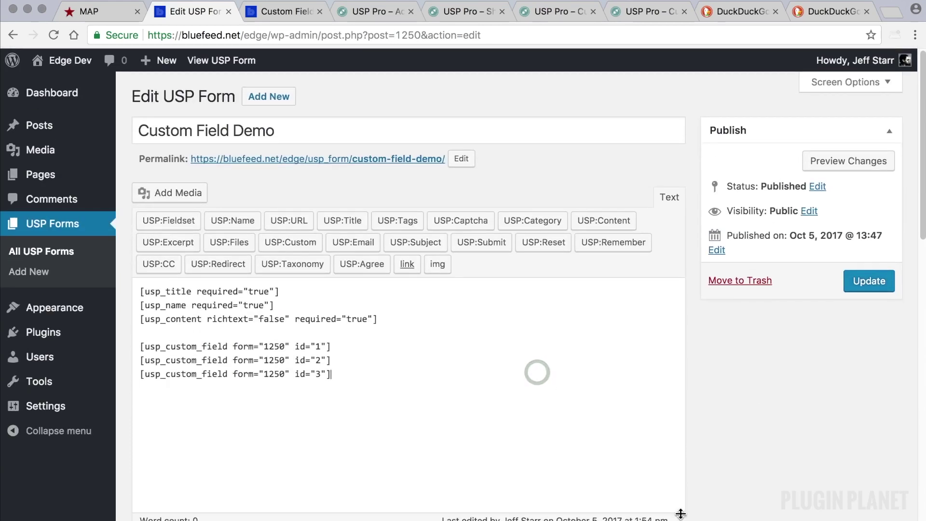
drag(680, 512, 799, 404)
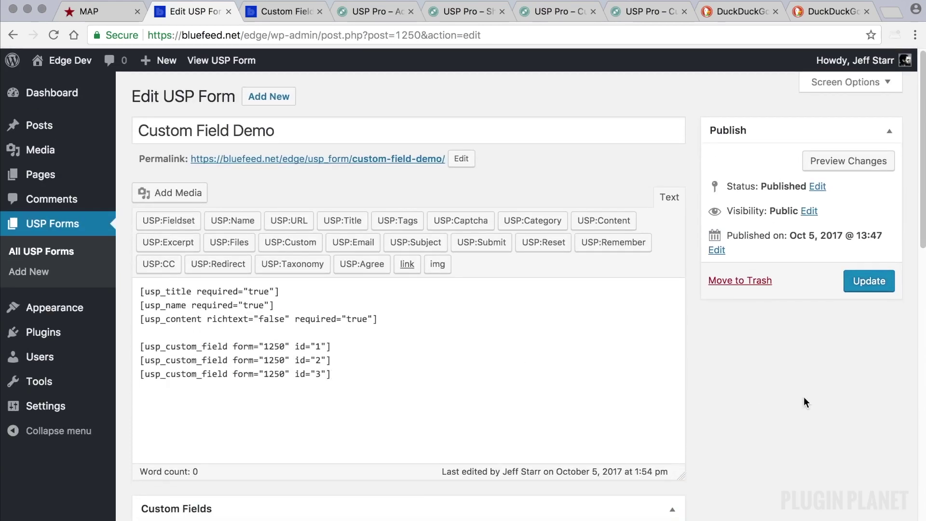